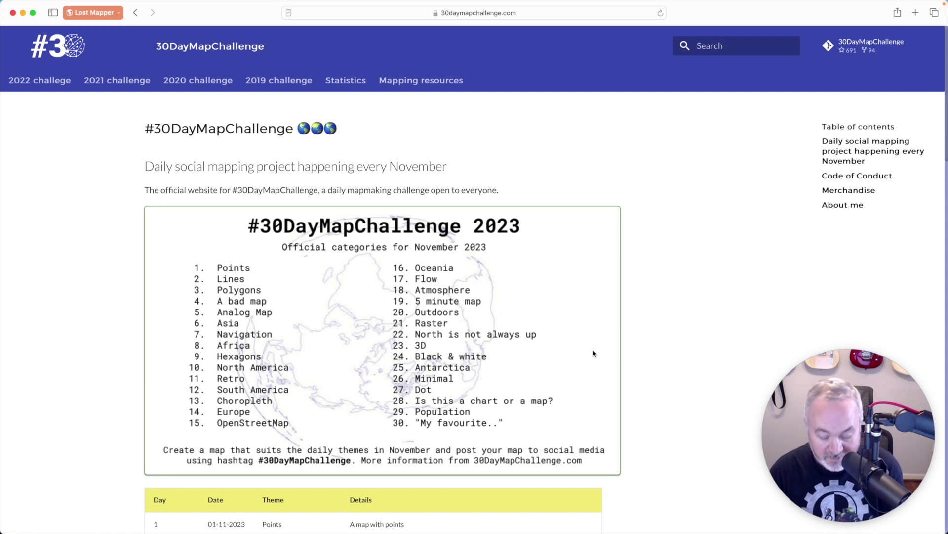
# Switch to QGIS and save the untitled project as "Day 01 - Points" in the Day 01 - Points folder inside 30 Day Map Challenge.
pyautogui.press('super+Tab')
pyautogui.press('super+Tab')
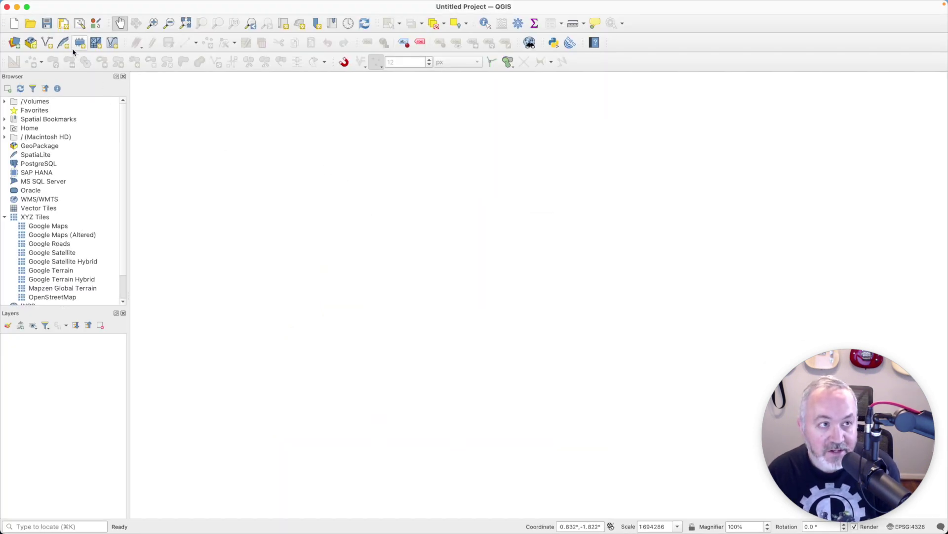
pyautogui.click(46, 26)
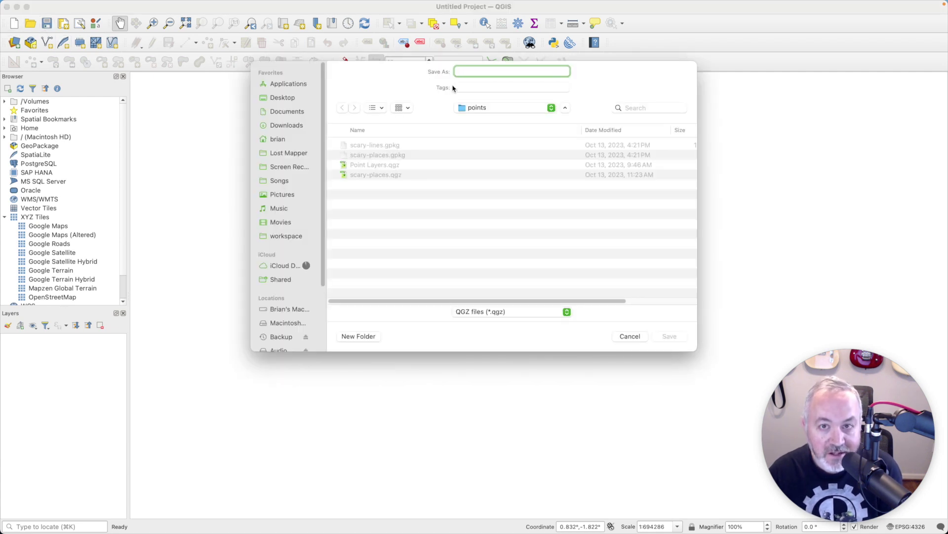
pyautogui.click(487, 108)
pyautogui.click(488, 119)
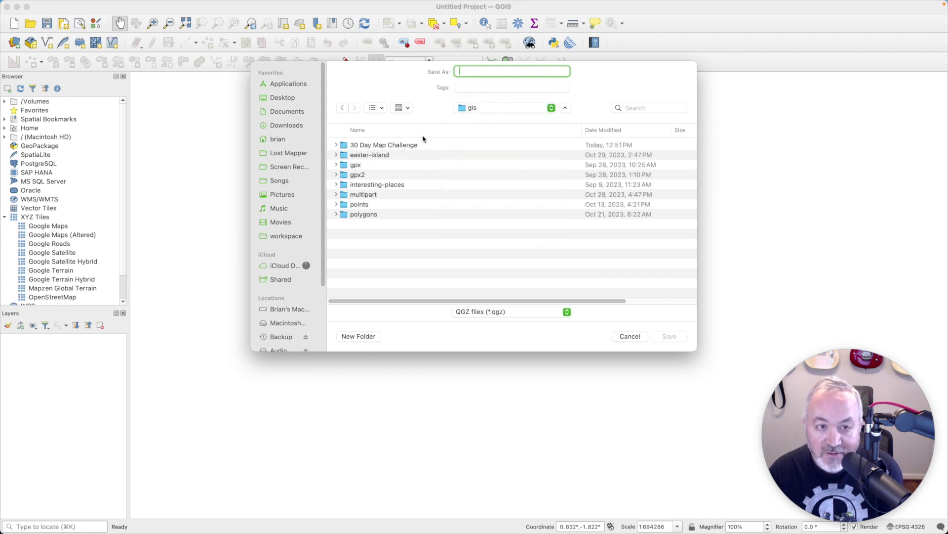
pyautogui.doubleClick(374, 145)
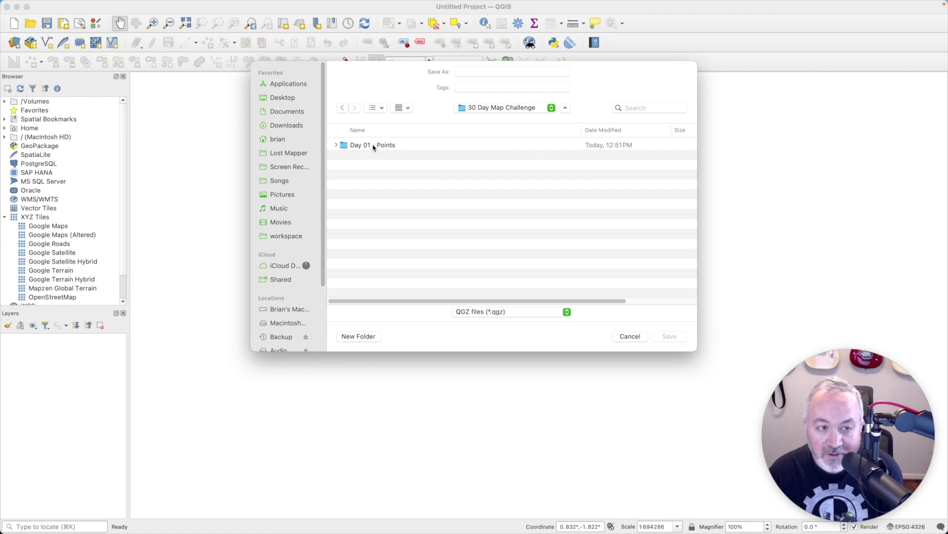
pyautogui.doubleClick(374, 145)
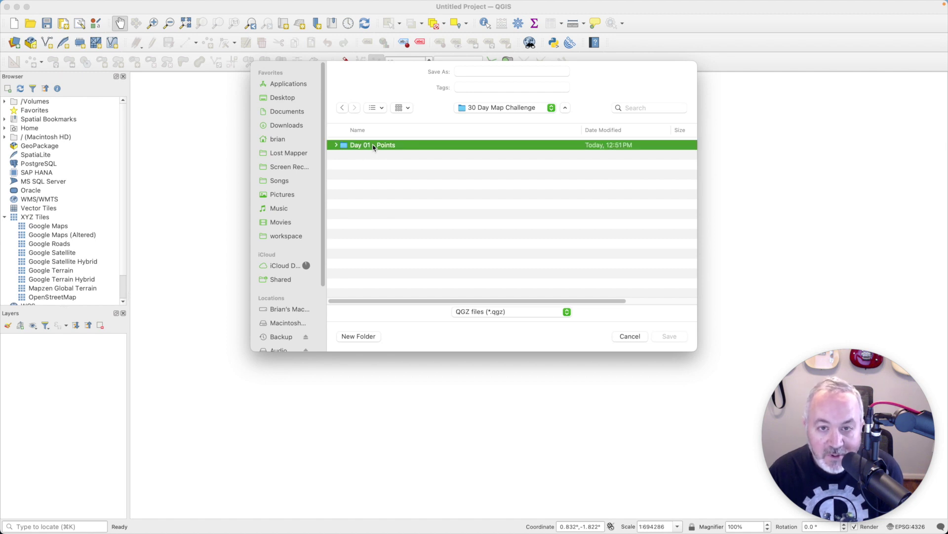
pyautogui.click(508, 73)
pyautogui.write('Day')
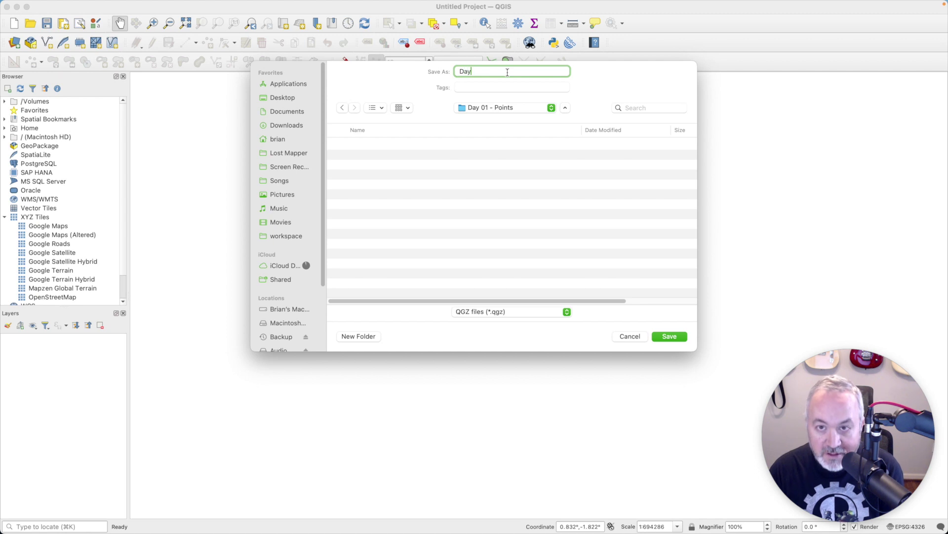
pyautogui.write(' 01 - Points')
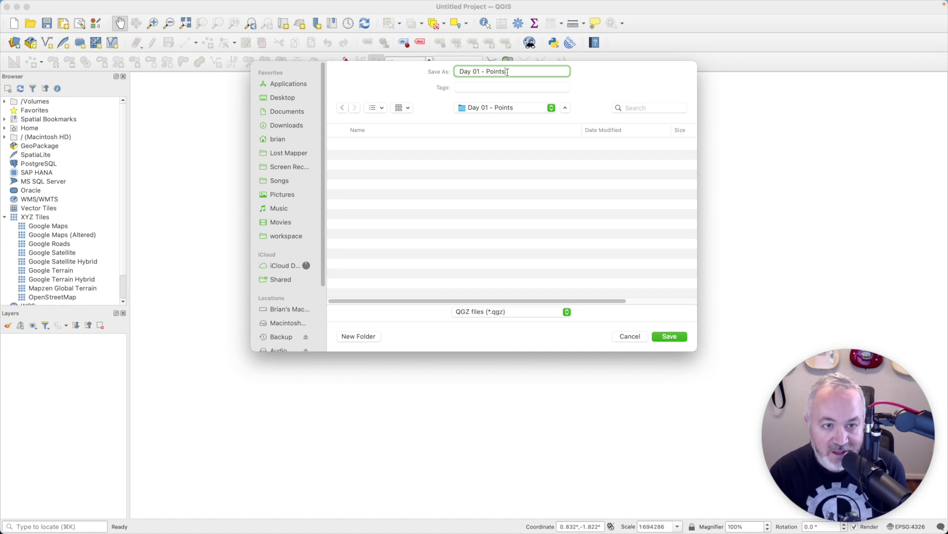
pyautogui.click(671, 336)
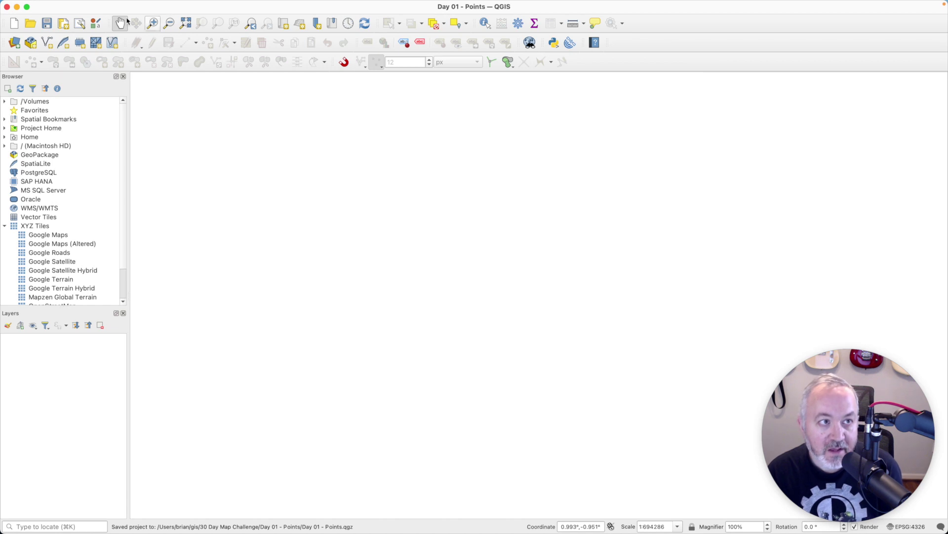
# Set the project title to "Day 1 - Points" in the project properties and save the project.
pyautogui.click(63, 5)
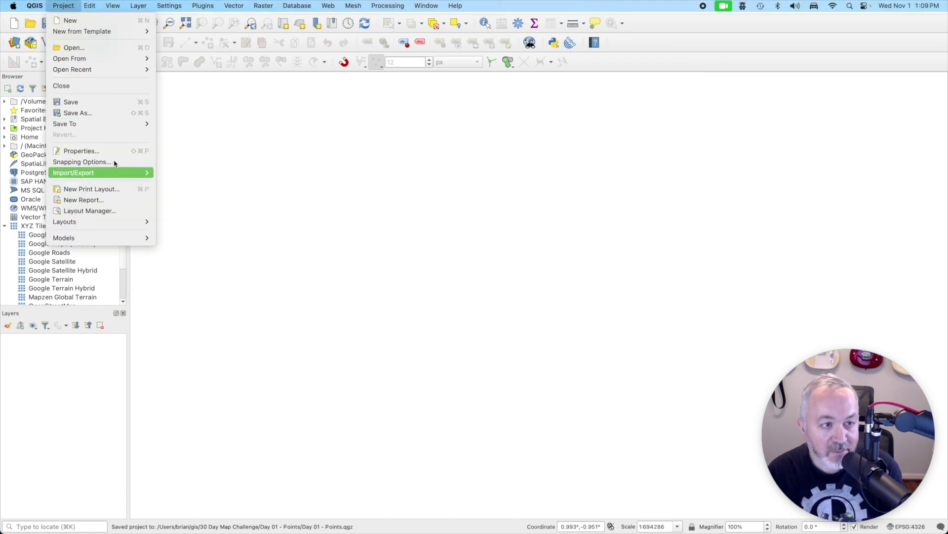
pyautogui.click(114, 151)
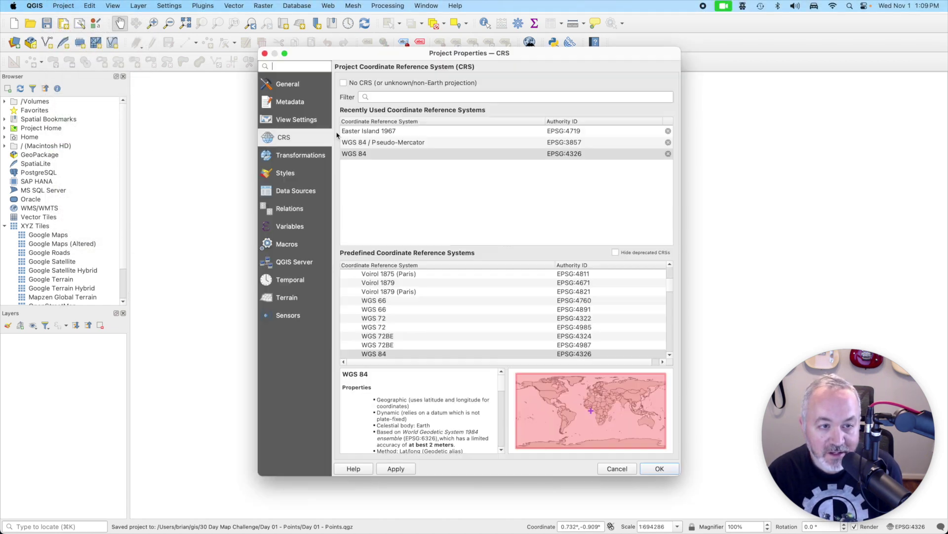
pyautogui.click(290, 85)
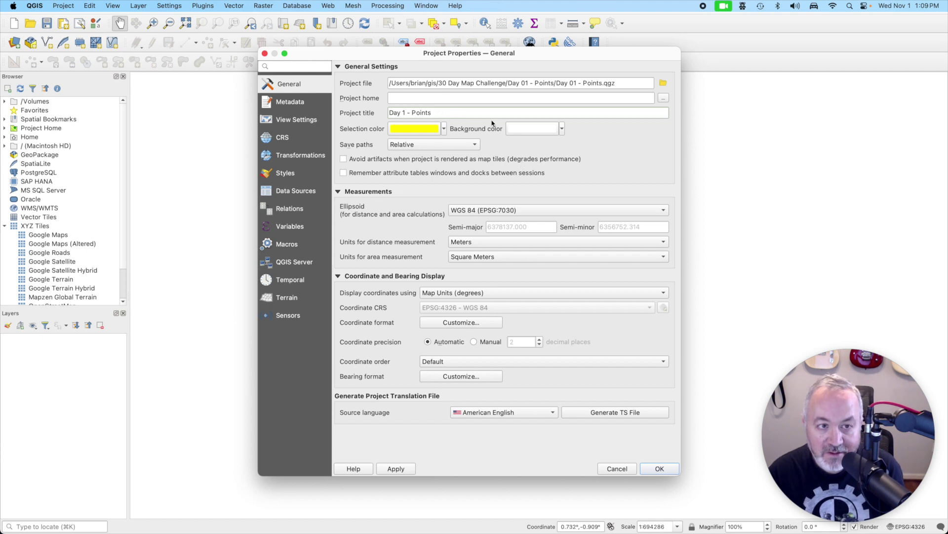
pyautogui.click(661, 469)
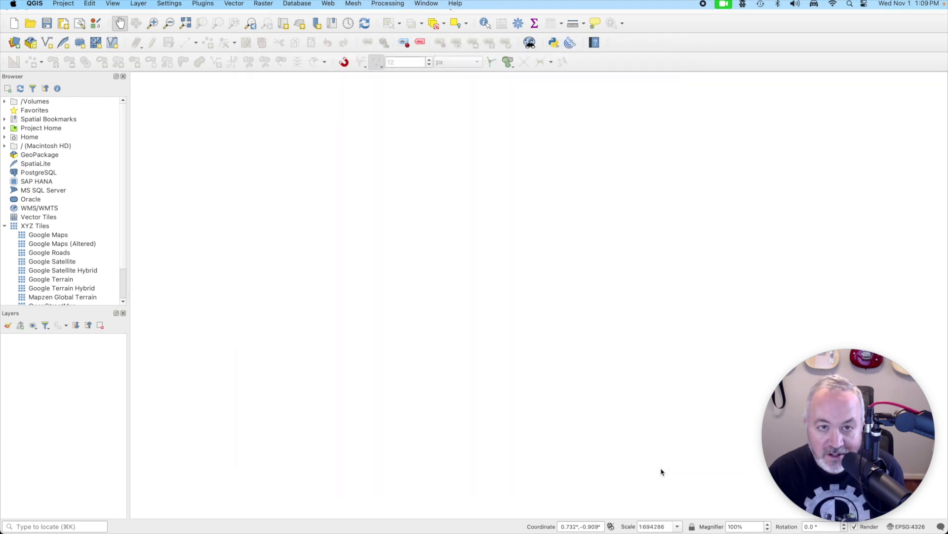
pyautogui.press('super+s')
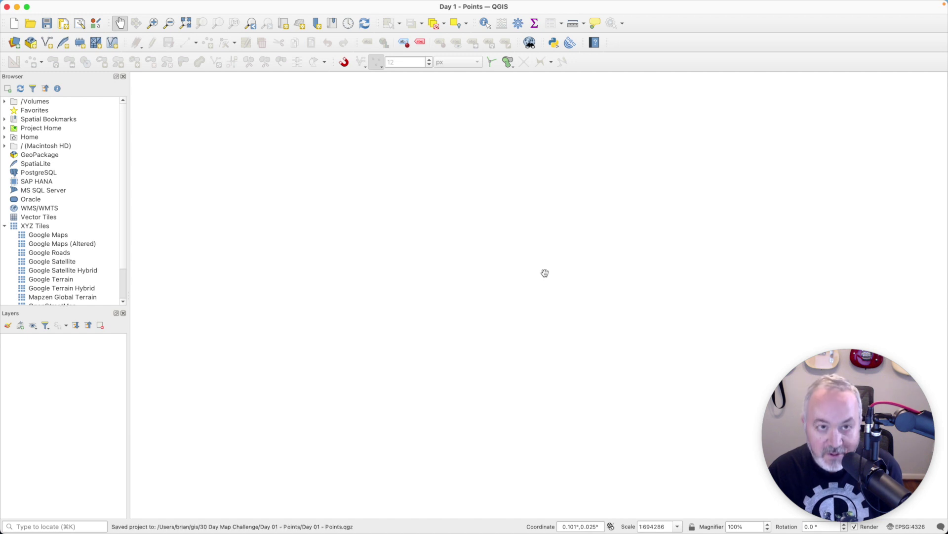
# Switch to Safari and search google.com in a new tab for "national park services gis".
pyautogui.press('super+Tab')
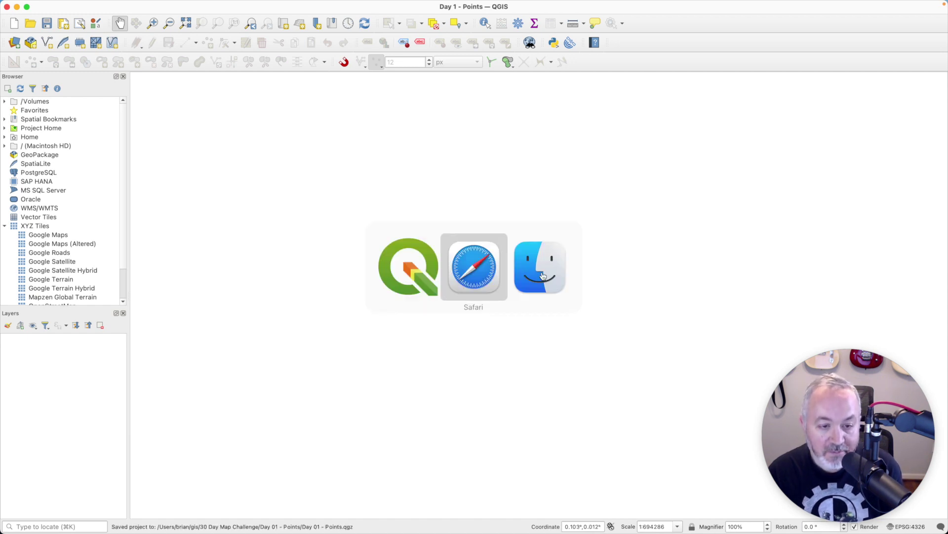
pyautogui.press('super+t')
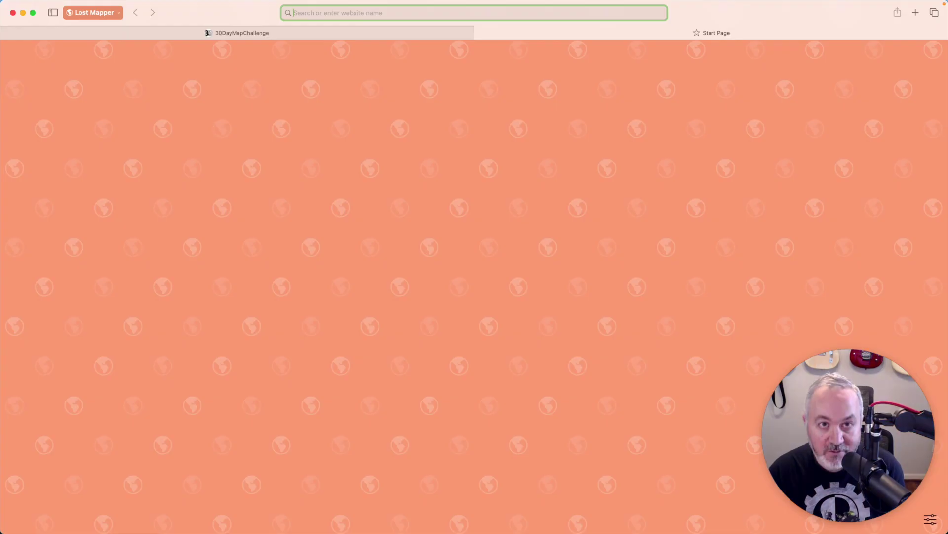
pyautogui.write('google.com')
pyautogui.press('Return')
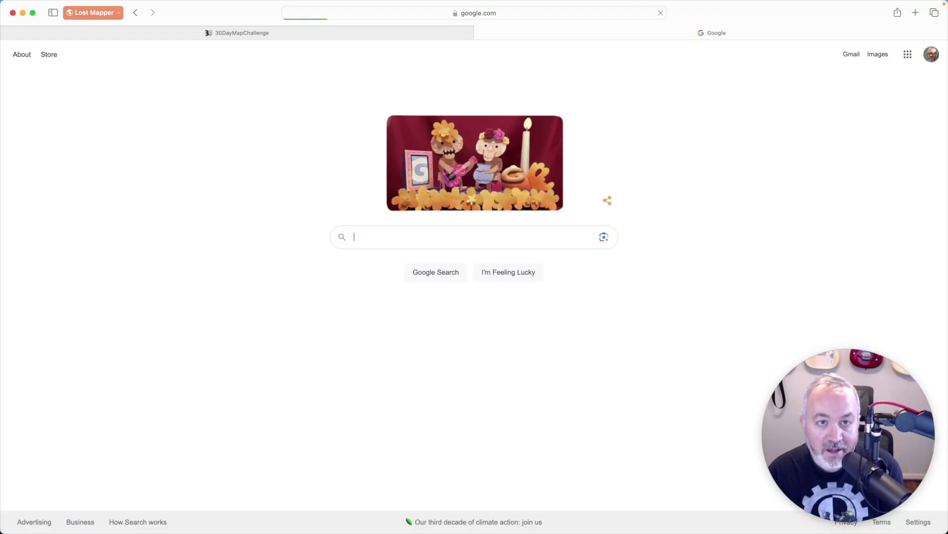
pyautogui.write('nation')
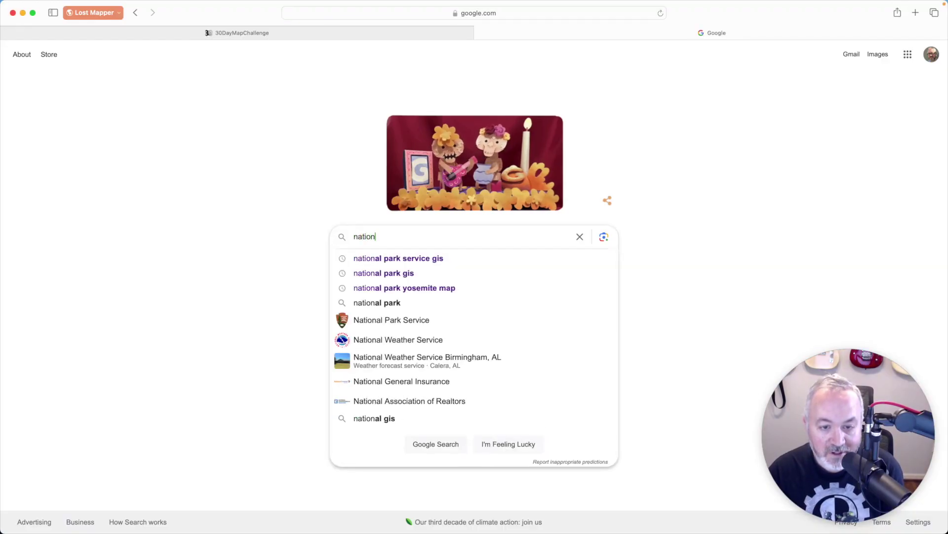
pyautogui.write('al park services gis')
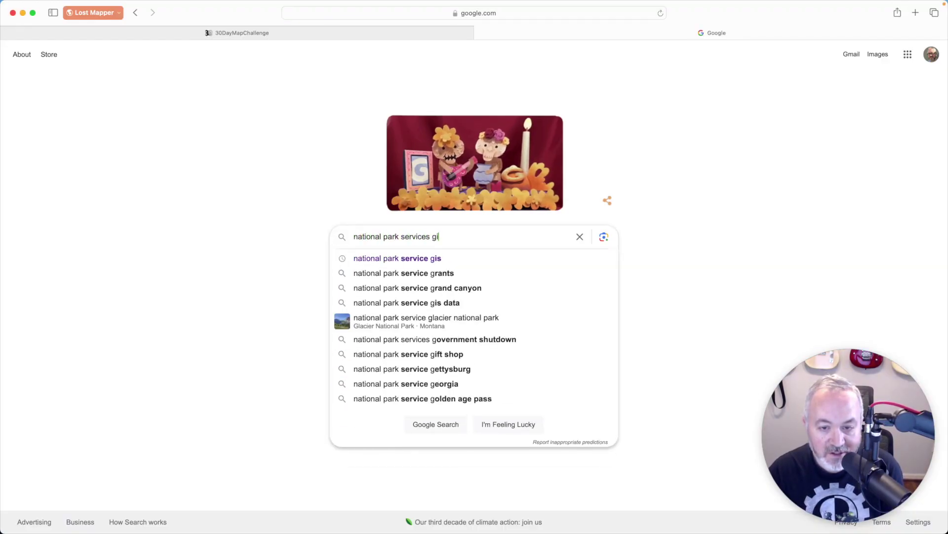
pyautogui.press('Return')
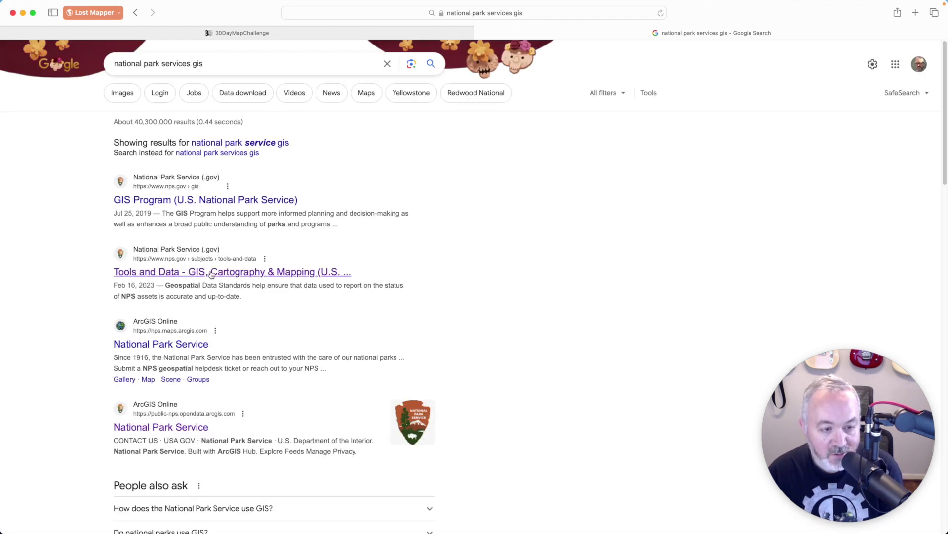
# Open the National Park Service Tools and Data page and continue to the NPS Open Data site.
pyautogui.click(195, 273)
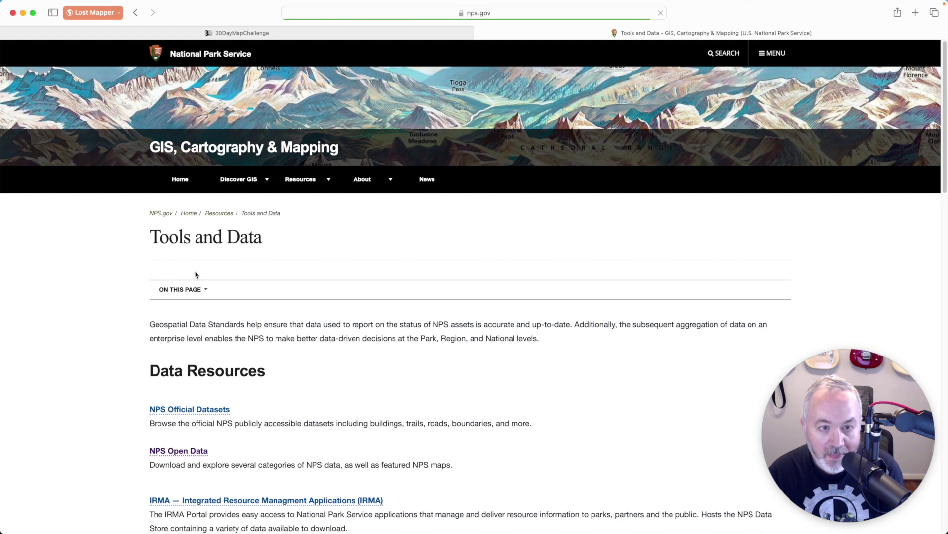
pyautogui.scroll(-2, 333, 261)
pyautogui.scroll(-5, 333, 261)
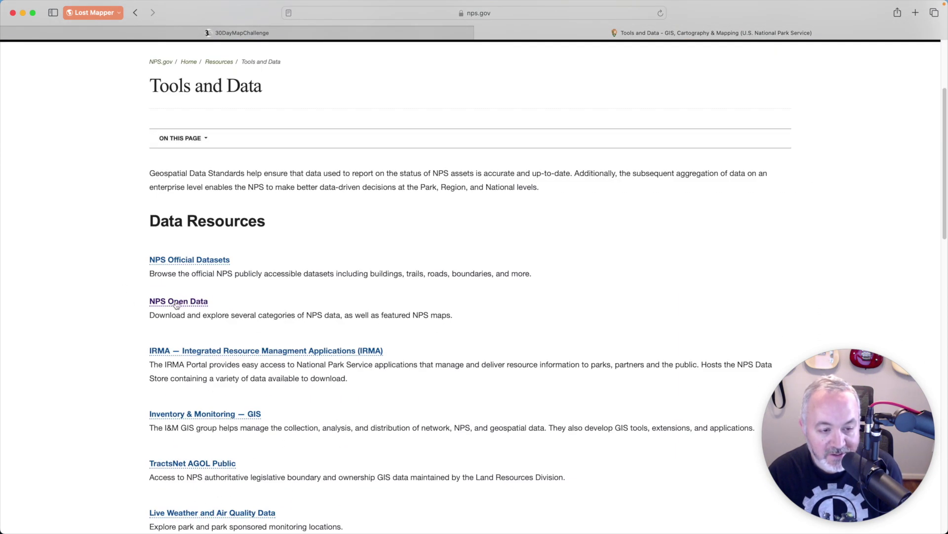
pyautogui.click(197, 302)
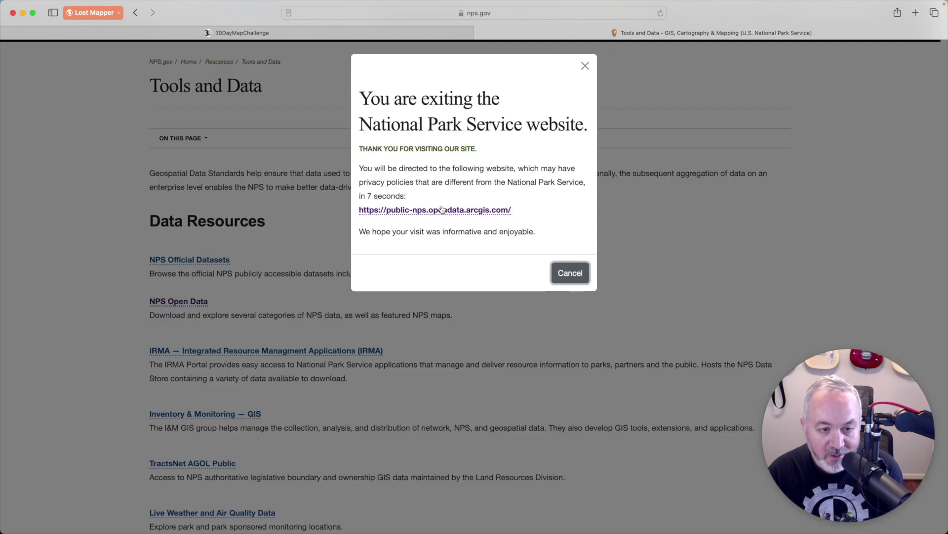
pyautogui.click(442, 211)
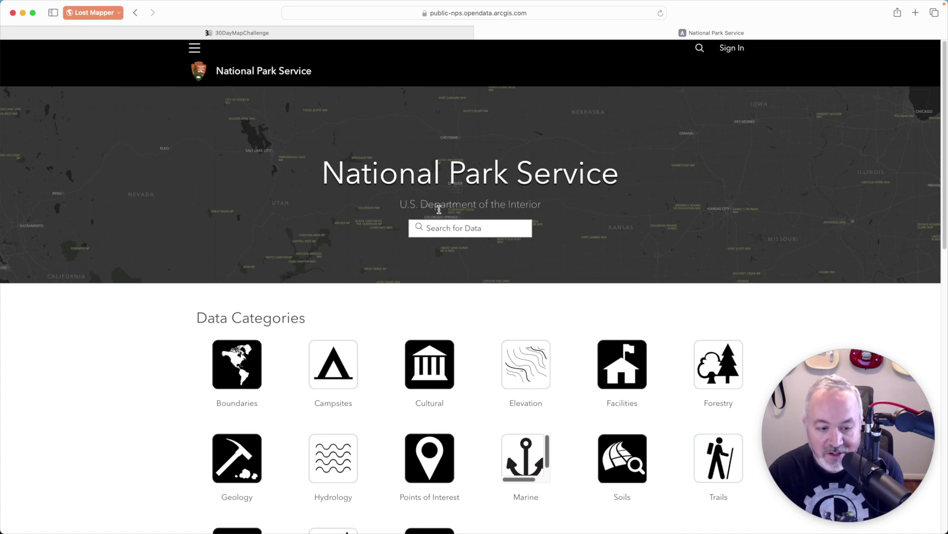
# Browse the Boundaries data category and open the "nps boundary centroids" dataset.
pyautogui.scroll(-3, 476, 239)
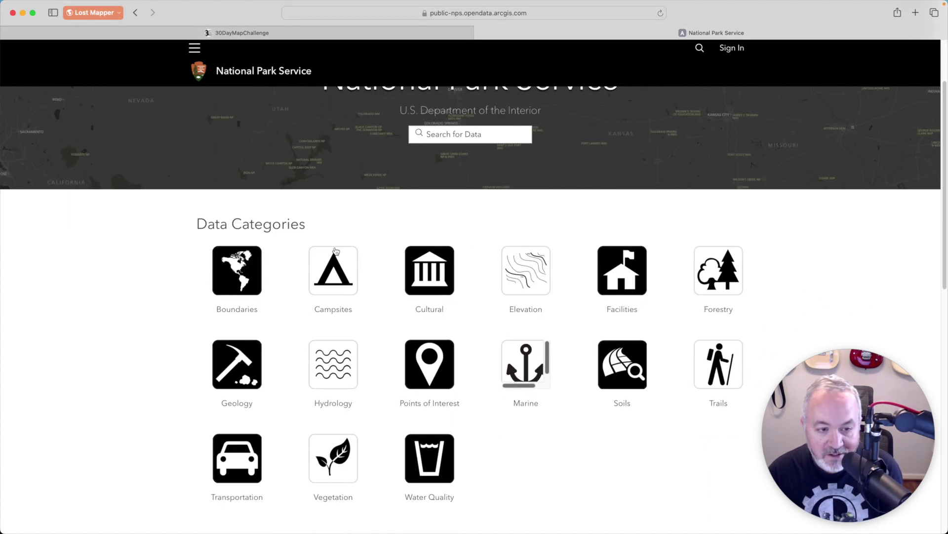
pyautogui.scroll(3, 233, 269)
pyautogui.scroll(-2, 271, 281)
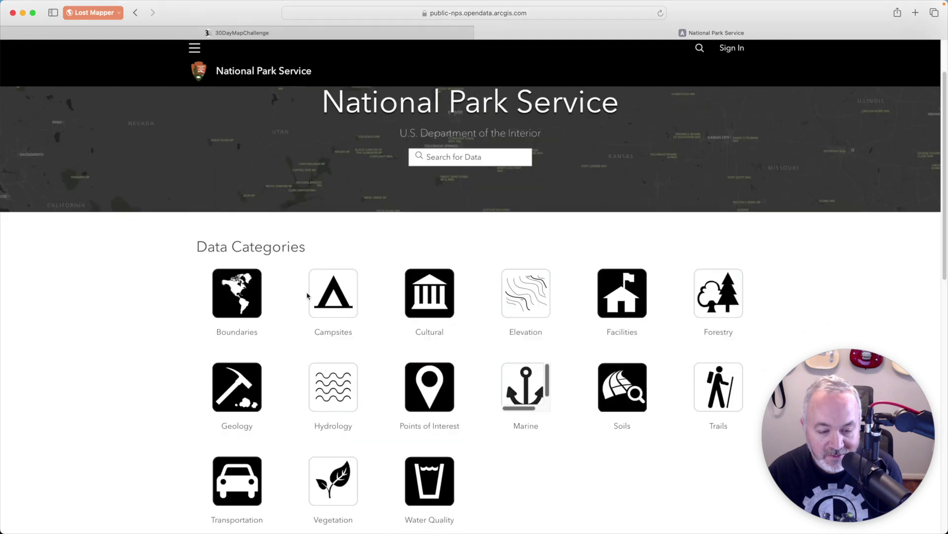
pyautogui.scroll(-2, 307, 295)
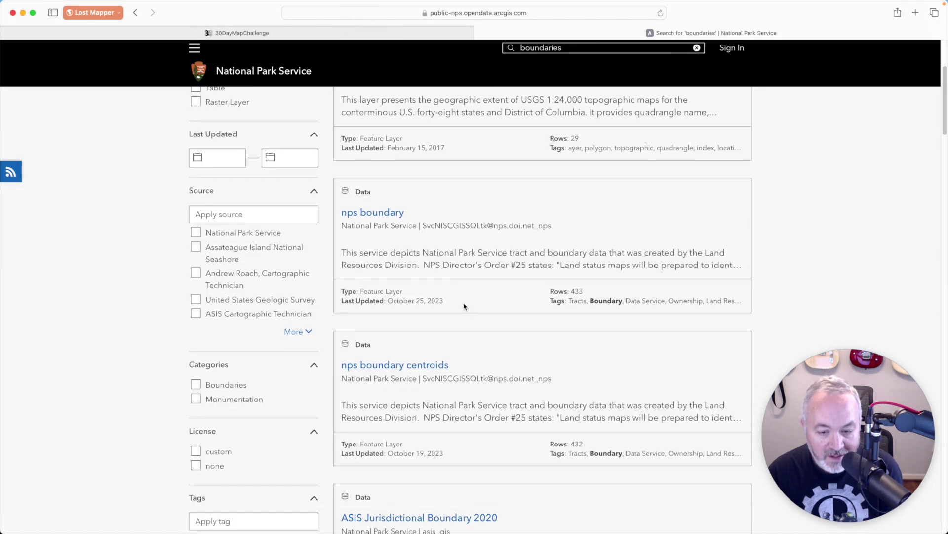
pyautogui.scroll(-2, 454, 291)
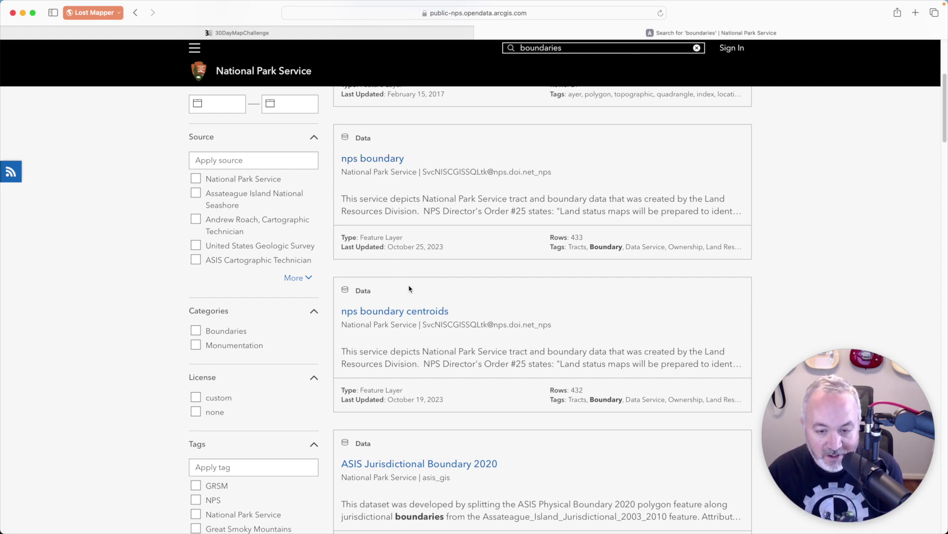
pyautogui.click(411, 312)
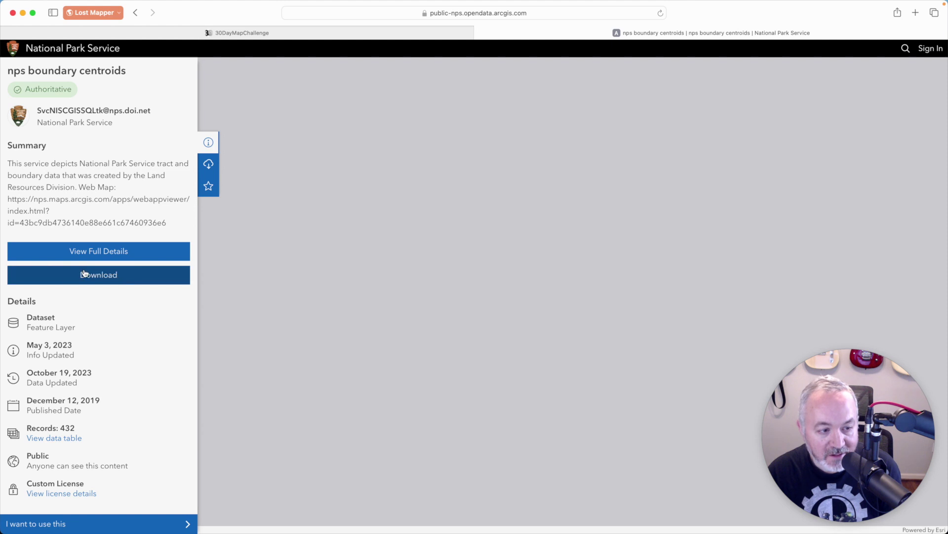
# Download the nps boundary centroids dataset as a Shapefile.
pyautogui.click(84, 274)
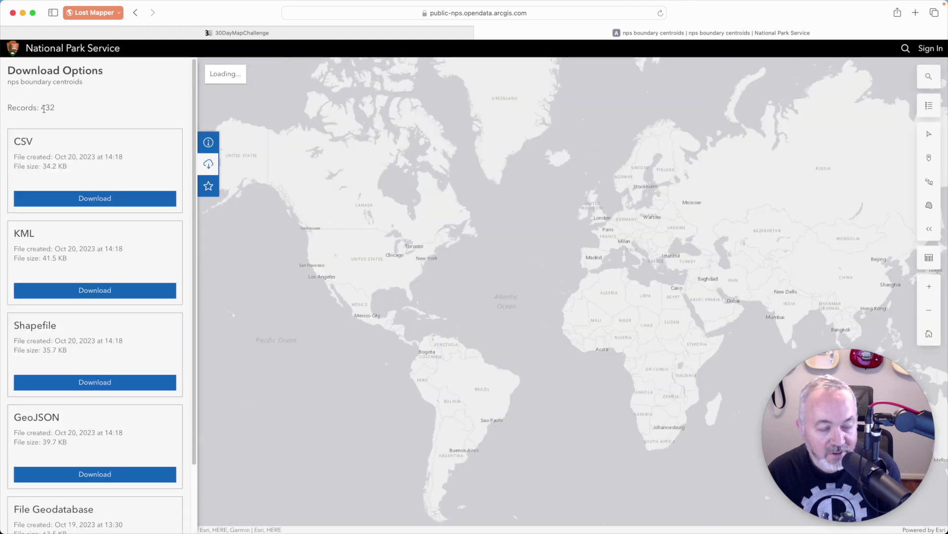
pyautogui.scroll(-2, 127, 310)
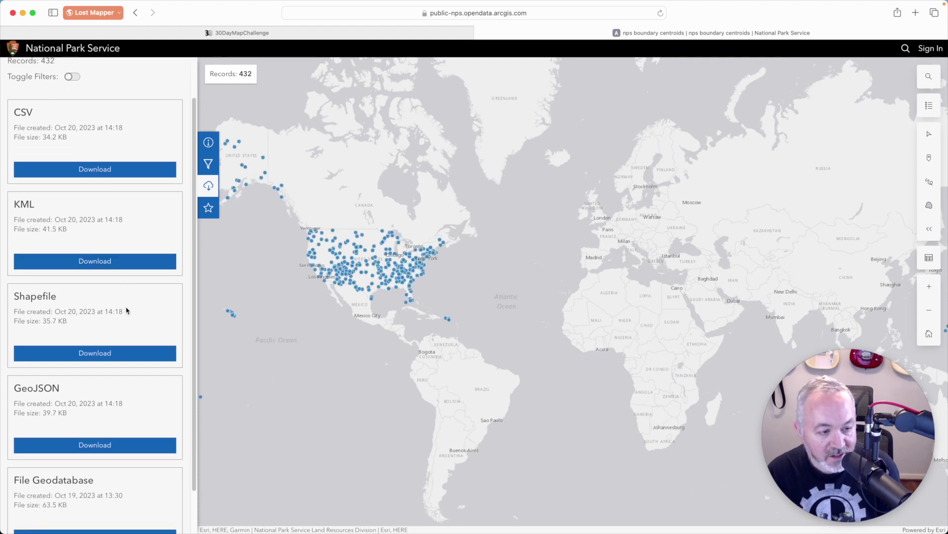
pyautogui.click(113, 354)
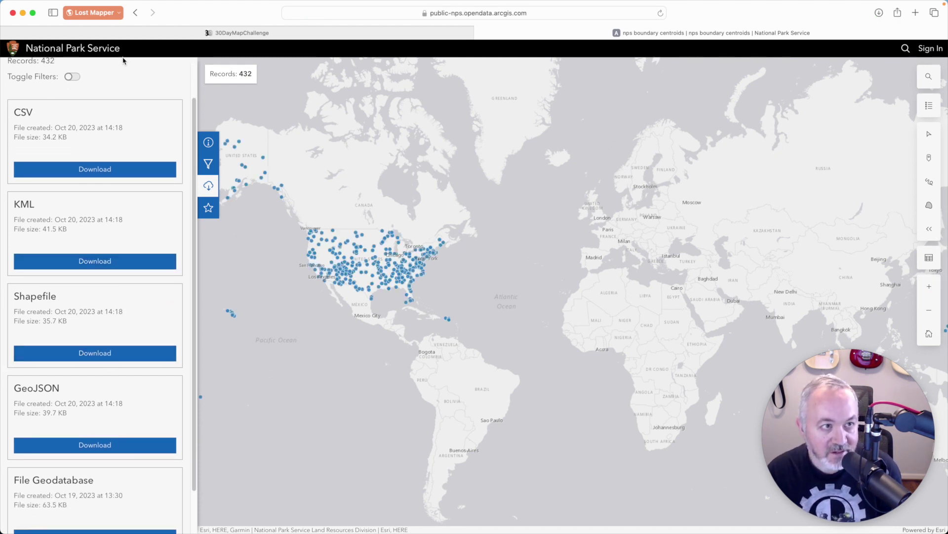
# Return to the boundaries search results and open the download options of the "nps boundary" dataset.
pyautogui.click(136, 15)
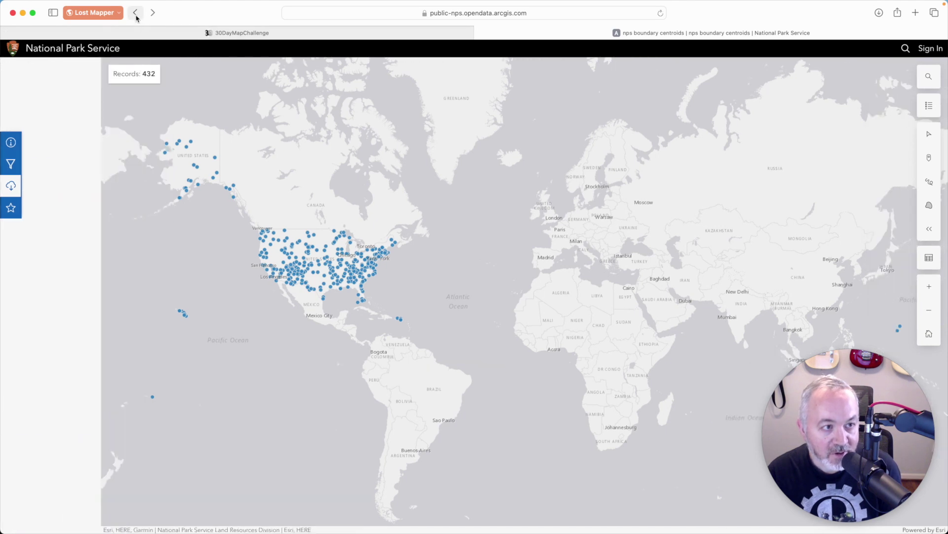
pyautogui.click(136, 15)
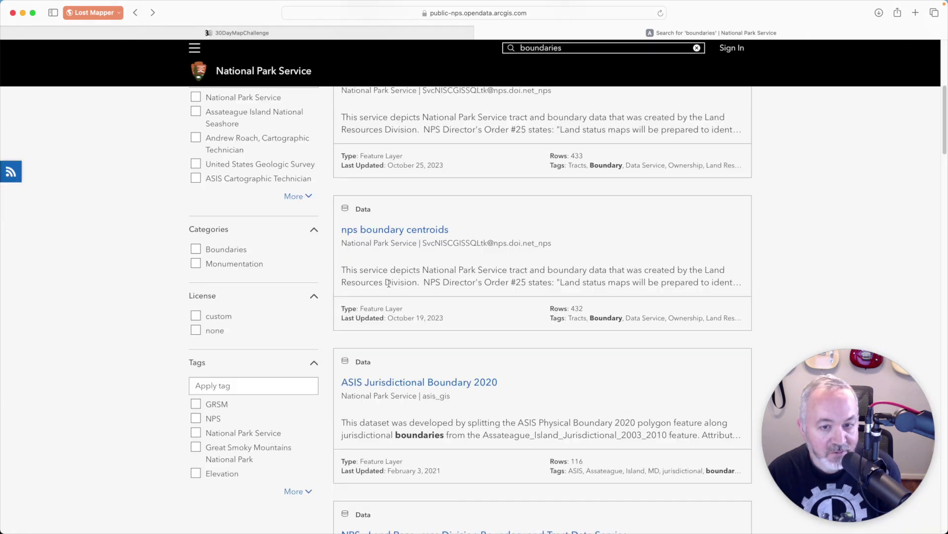
pyautogui.scroll(3, 390, 282)
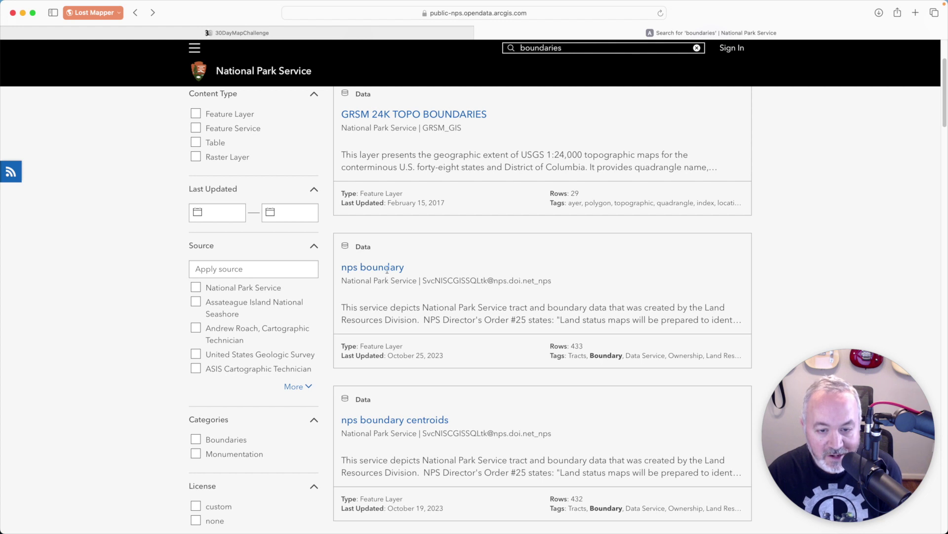
pyautogui.click(388, 270)
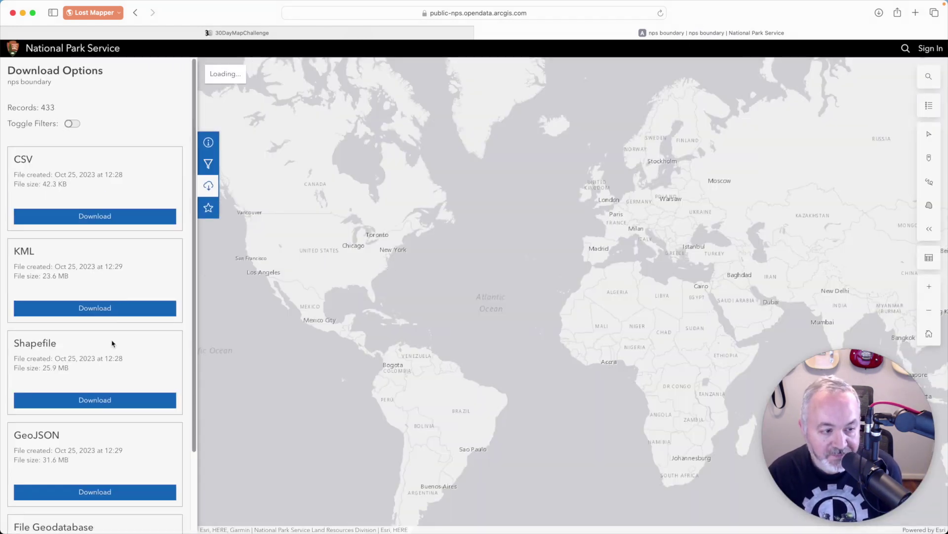
# Download the nps boundary dataset as a Shapefile and switch to the Finder windows.
pyautogui.click(103, 400)
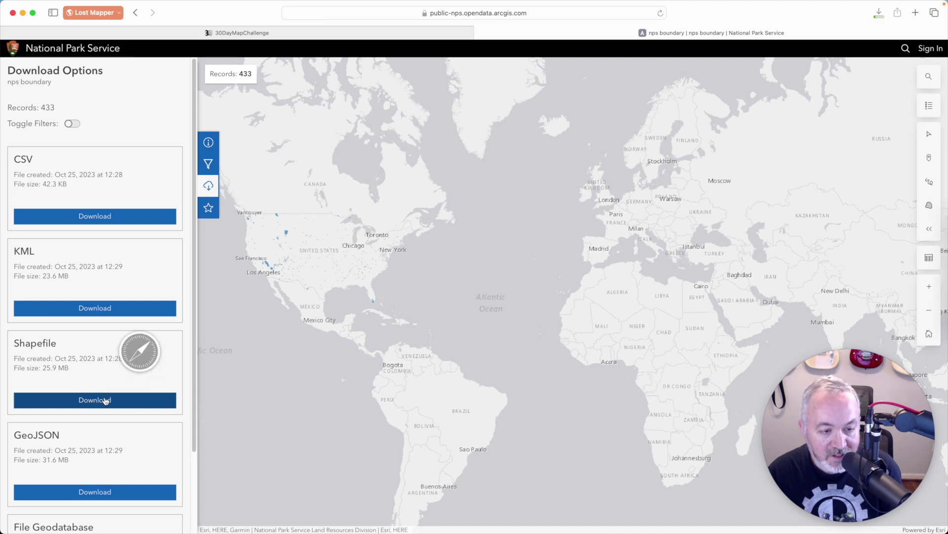
pyautogui.press('super+Tab')
pyautogui.press('super+Tab')
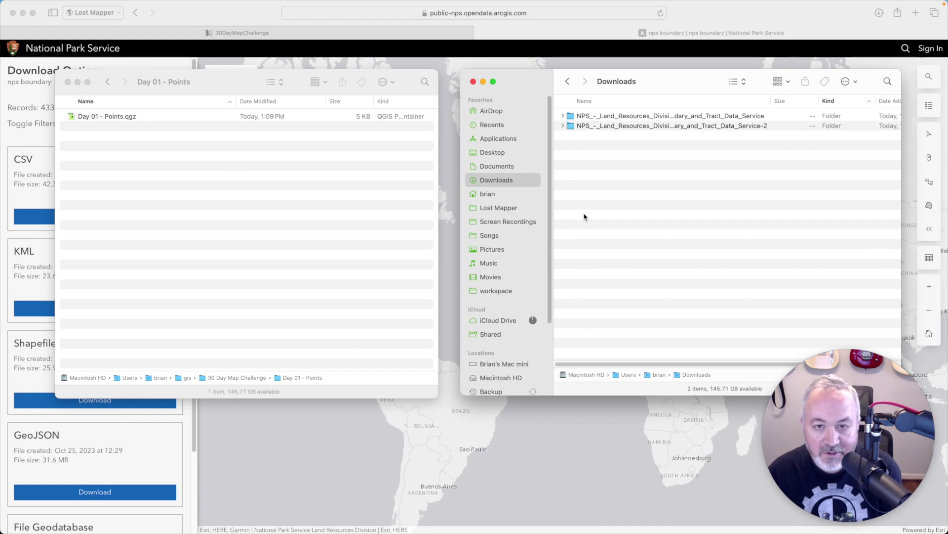
# Move the centroids data folder from Downloads into Day 01 - Points and put the five nps_boundary files into that same folder.
pyautogui.click(563, 125)
pyautogui.click(563, 116)
pyautogui.moveTo(629, 115); pyautogui.dragTo(249, 186)
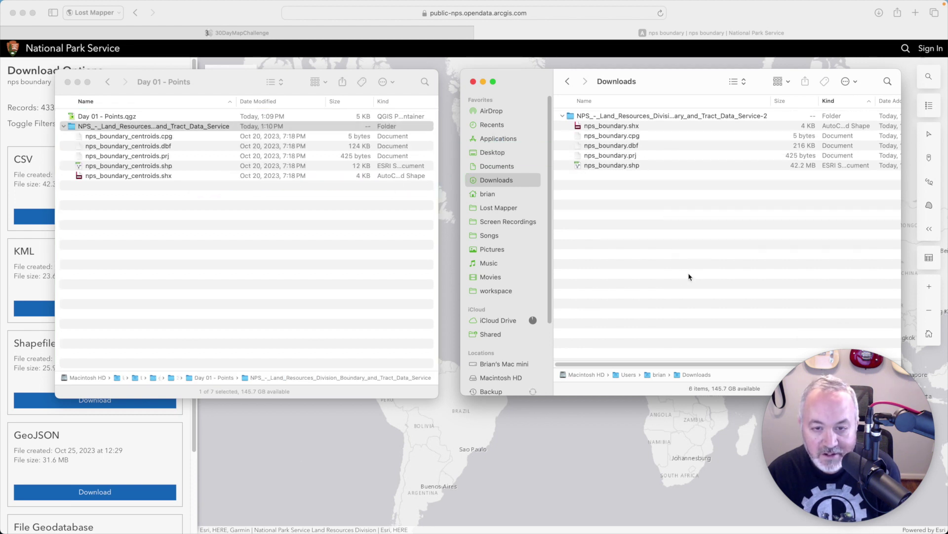
pyautogui.moveTo(677, 239); pyautogui.dragTo(626, 127)
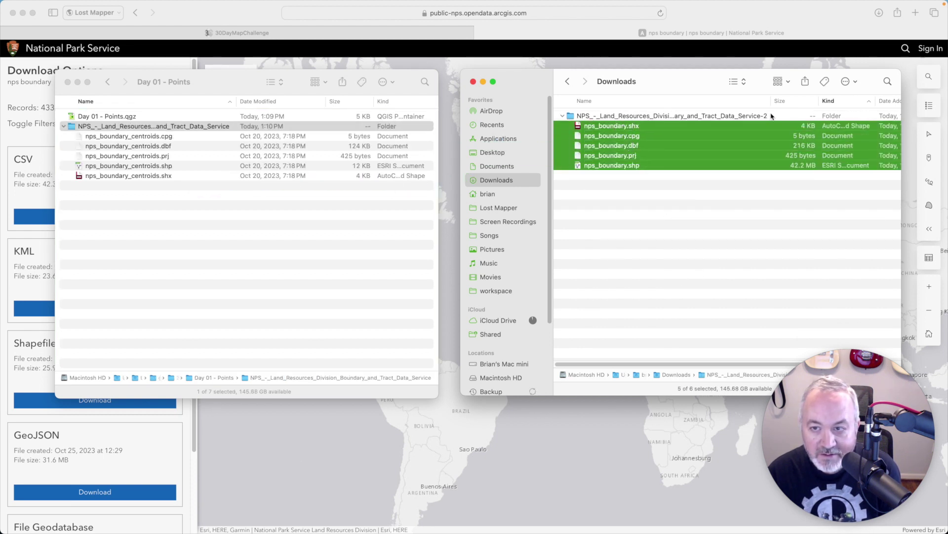
pyautogui.moveTo(604, 127); pyautogui.dragTo(187, 127)
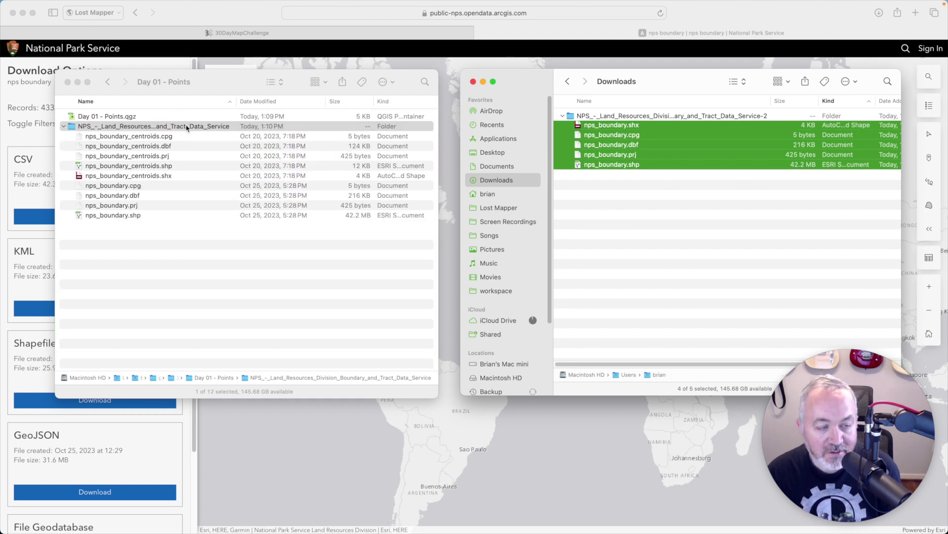
# Switch to QGIS and add nps_boundary.shp and nps_boundary_centroids.shp from the project home folder to the map.
pyautogui.press('super+Tab')
pyautogui.press('super+Tab')
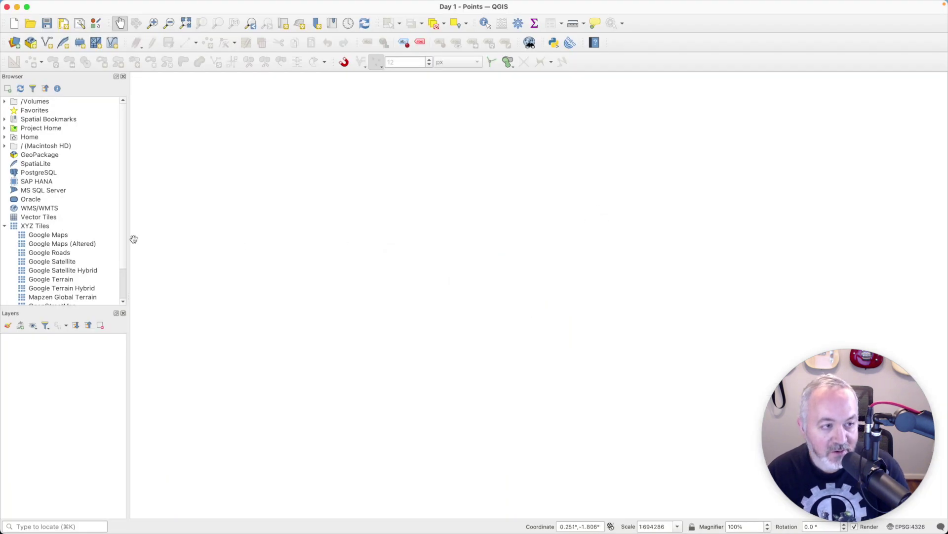
pyautogui.click(5, 129)
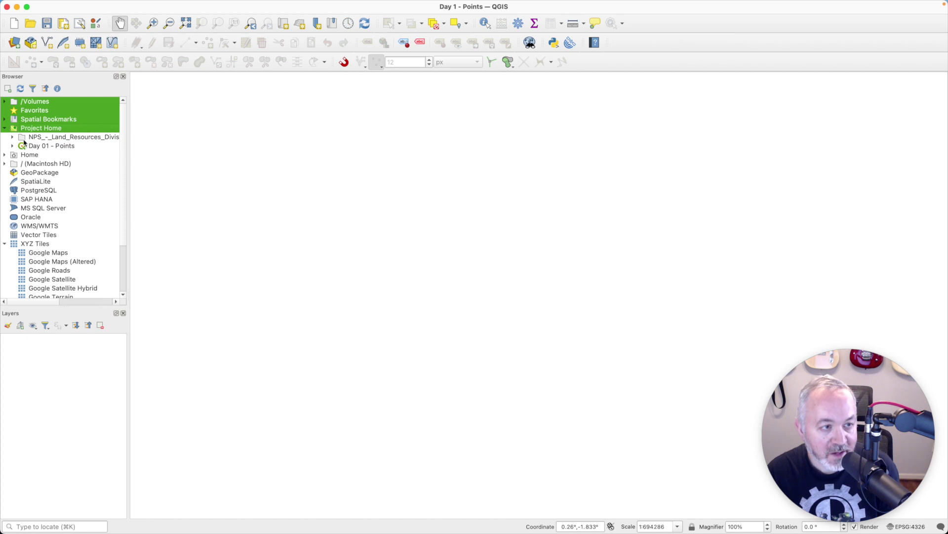
pyautogui.click(12, 138)
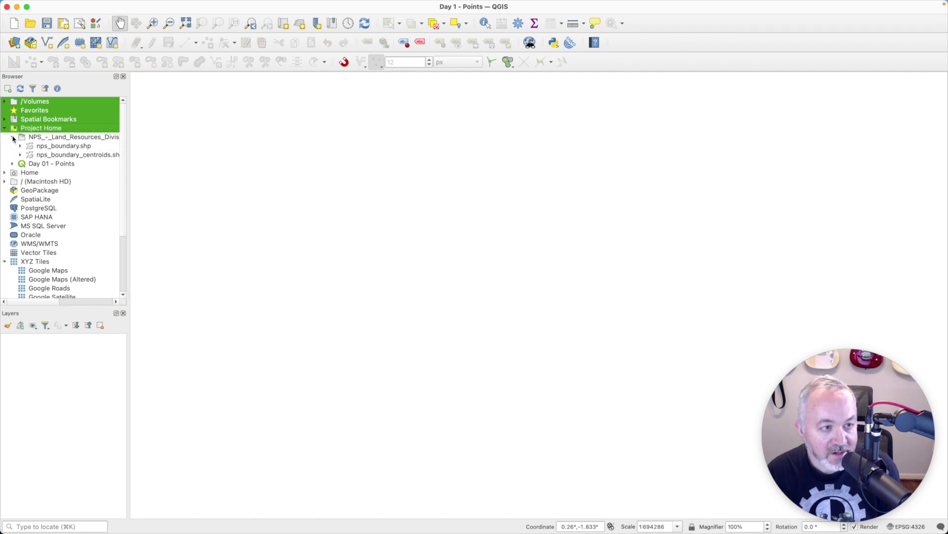
pyautogui.doubleClick(76, 147)
pyautogui.doubleClick(81, 156)
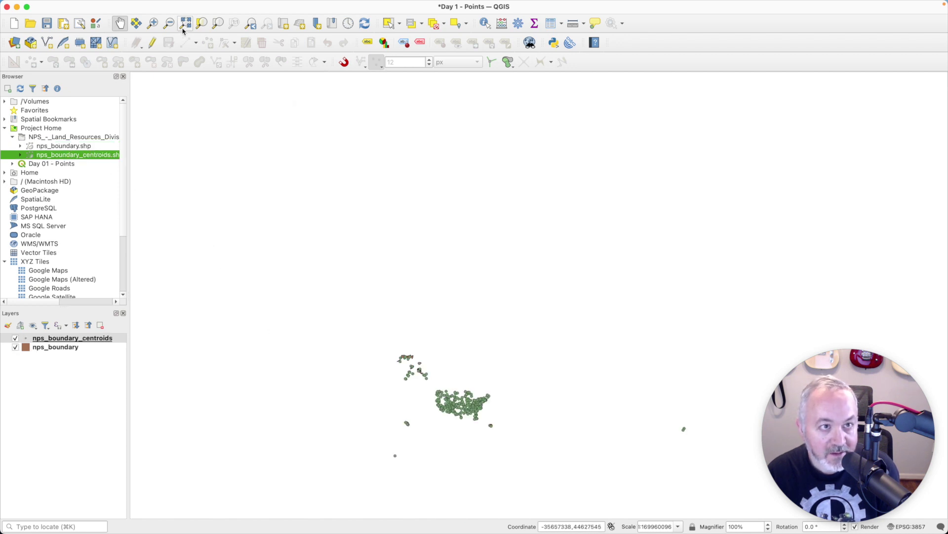
pyautogui.click(153, 24)
pyautogui.moveTo(387, 350); pyautogui.dragTo(511, 451)
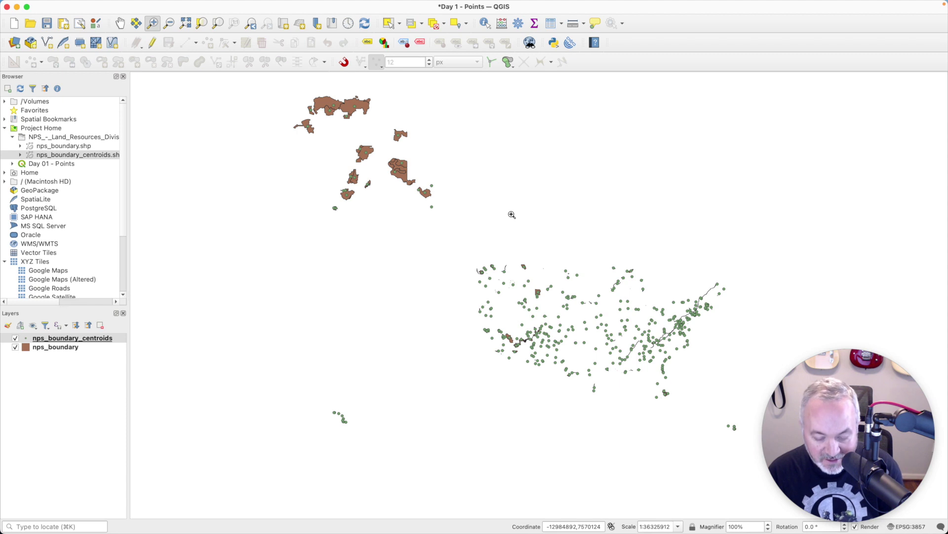
# Switch to Safari and search Google for "us states shapefile" in a new tab.
pyautogui.press('super+Tab')
pyautogui.press('super+Tab')
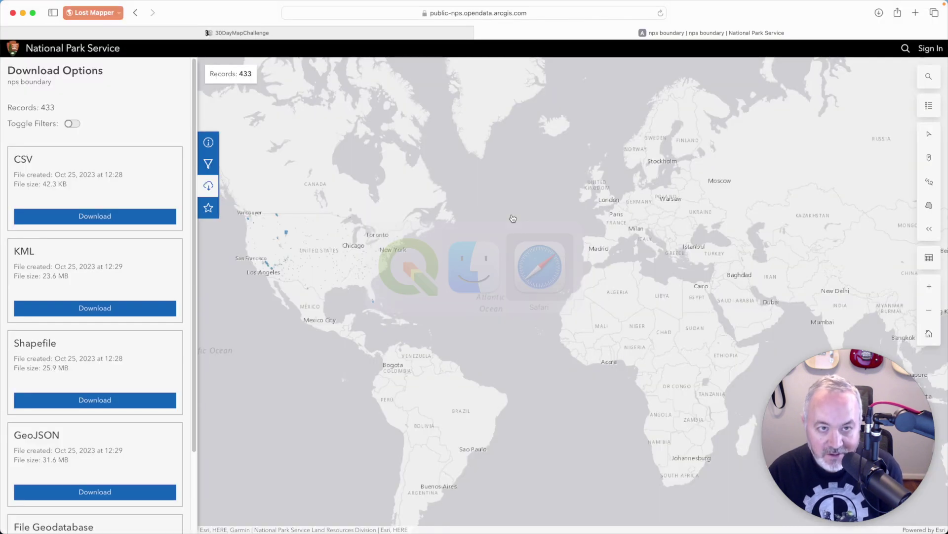
pyautogui.press('super+t')
pyautogui.write('goo')
pyautogui.press('Return')
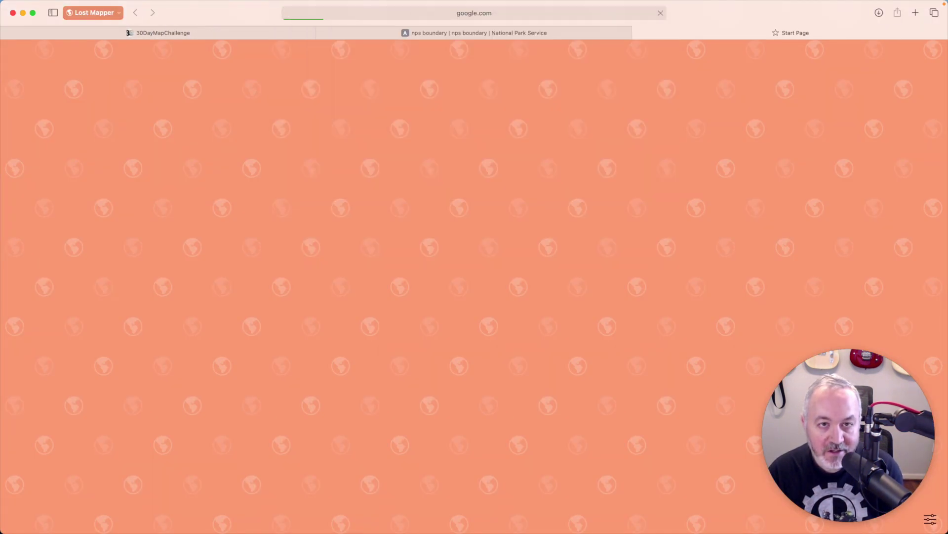
pyautogui.write('us s')
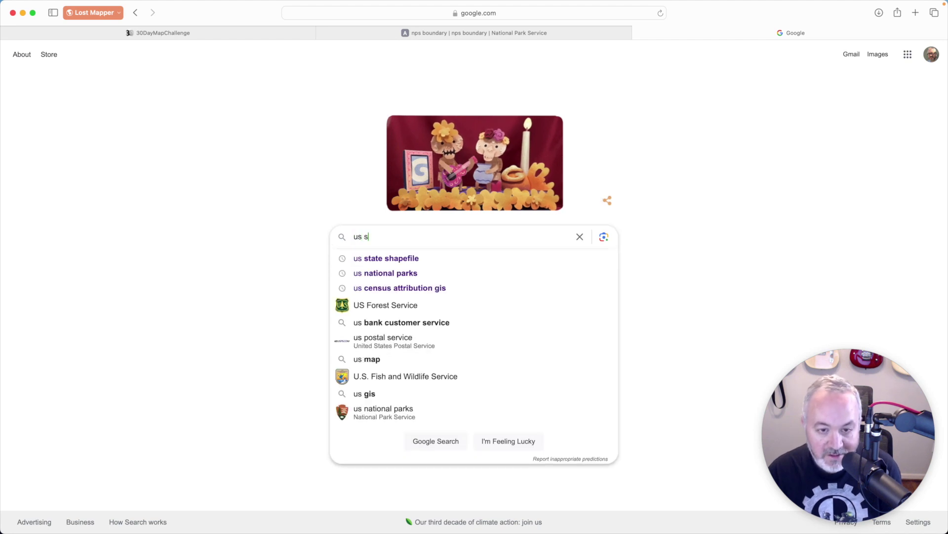
pyautogui.write('tates shapefile')
pyautogui.press('Return')
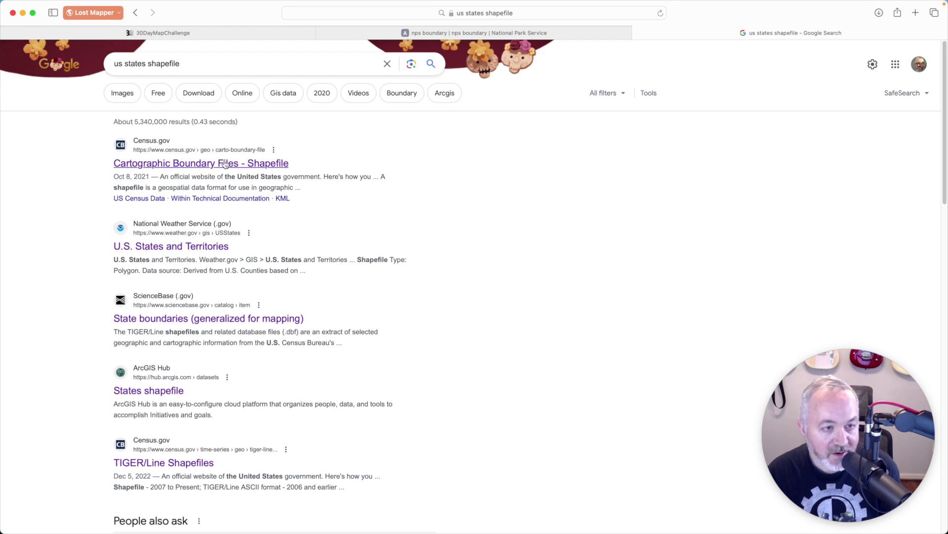
# Open the Census Bureau's Cartographic Boundary Files - Shapefile page and download cb_2018_us_state_500k.zip from its 2018 States files.
pyautogui.click(185, 166)
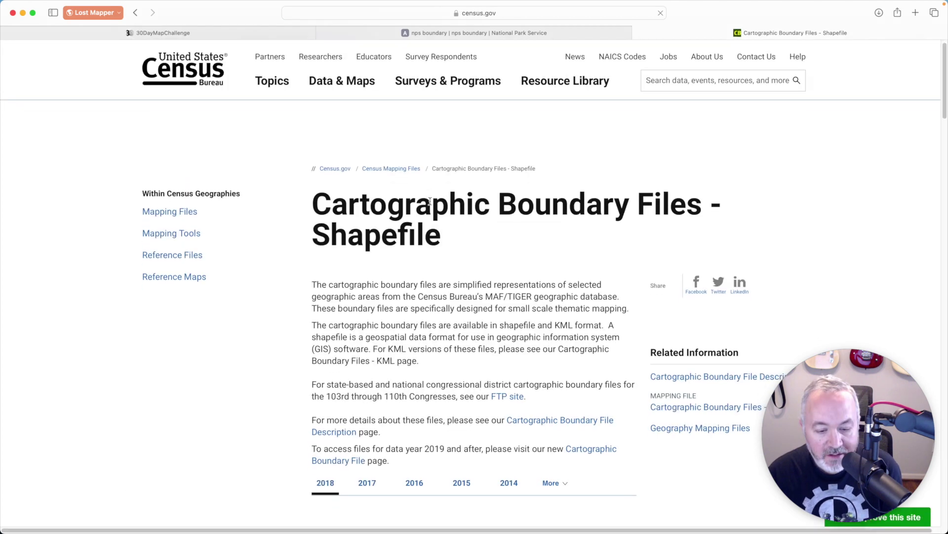
pyautogui.scroll(-5, 280, 212)
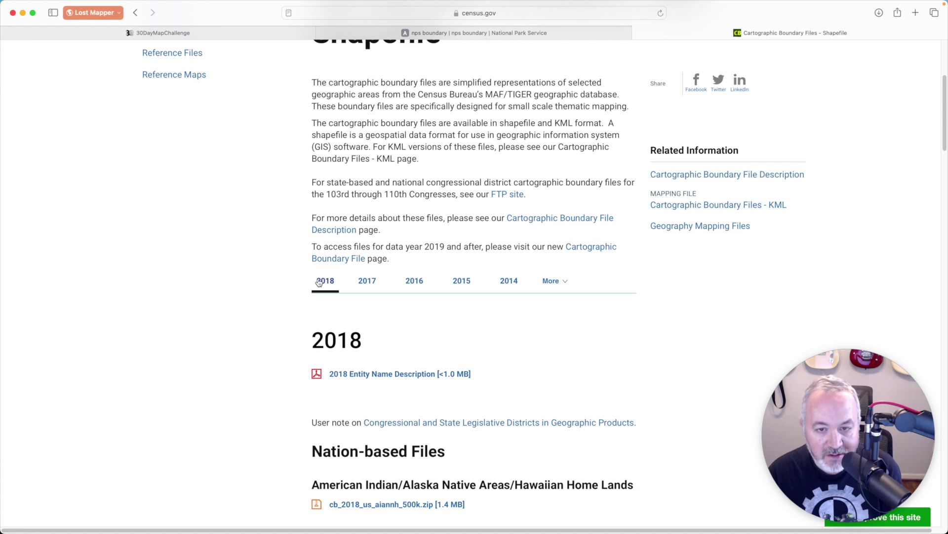
pyautogui.scroll(3, 320, 282)
pyautogui.click(561, 343)
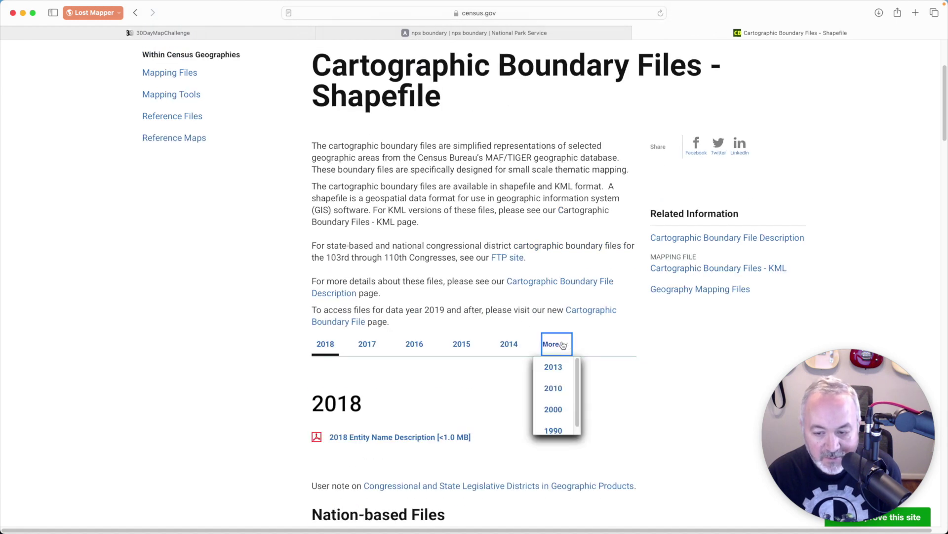
pyautogui.scroll(-5, 563, 381)
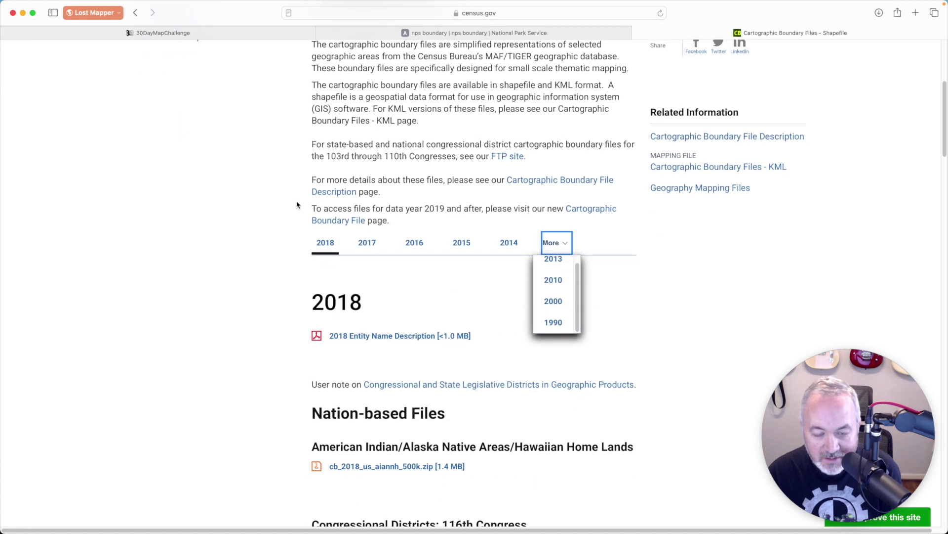
pyautogui.scroll(-12, 299, 237)
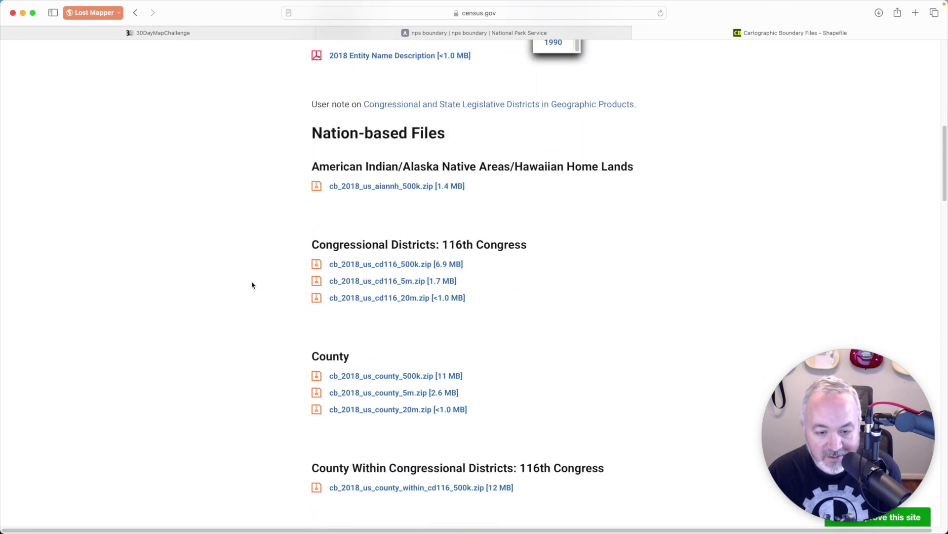
pyautogui.scroll(-2, 252, 285)
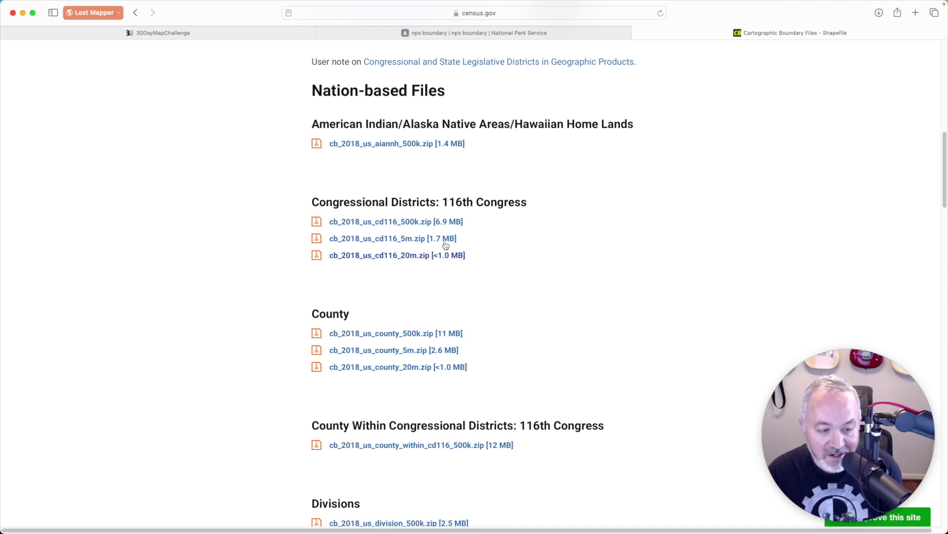
pyautogui.scroll(-3, 532, 288)
pyautogui.scroll(-15, 532, 289)
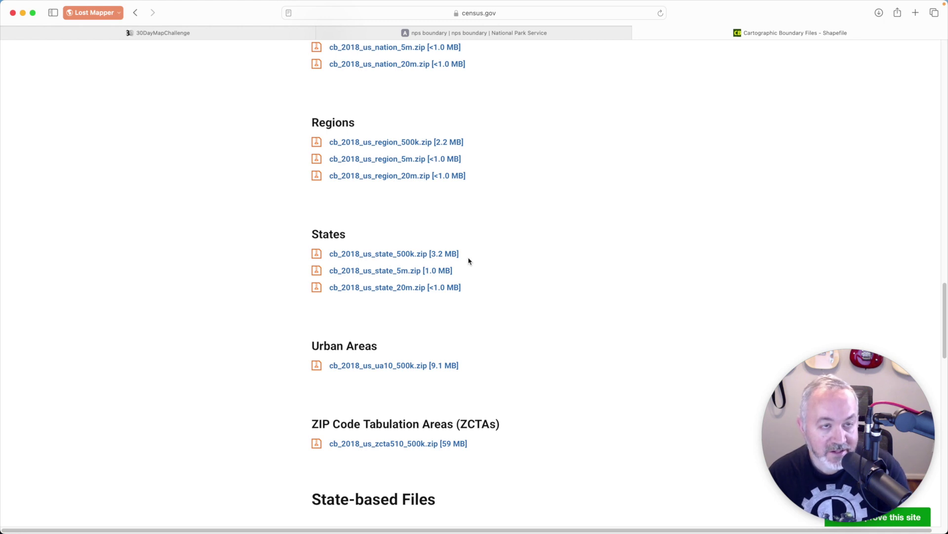
pyautogui.click(429, 256)
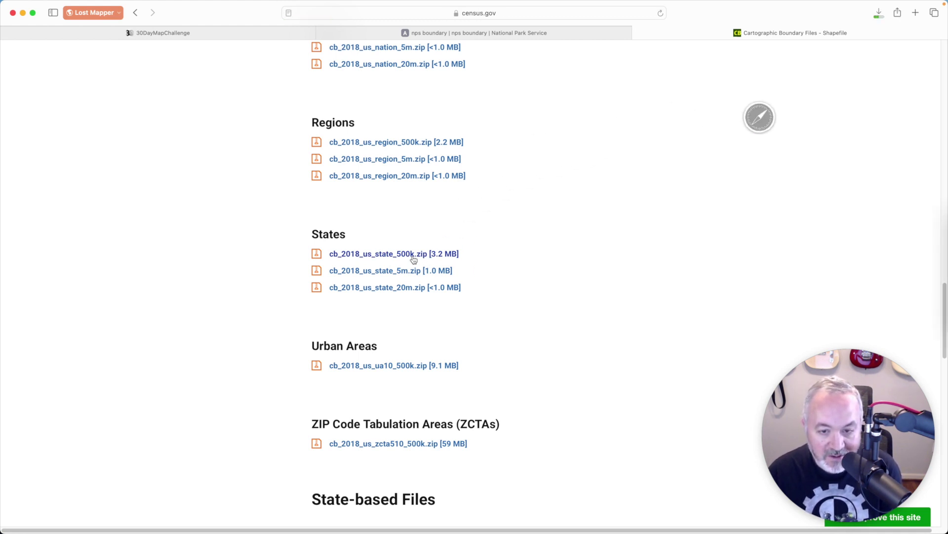
# Switch to Finder and move the cb_2018_us_state_500k folder from Downloads into the Day 01 - Points folder.
pyautogui.press('super+Tab')
pyautogui.press('super+Tab')
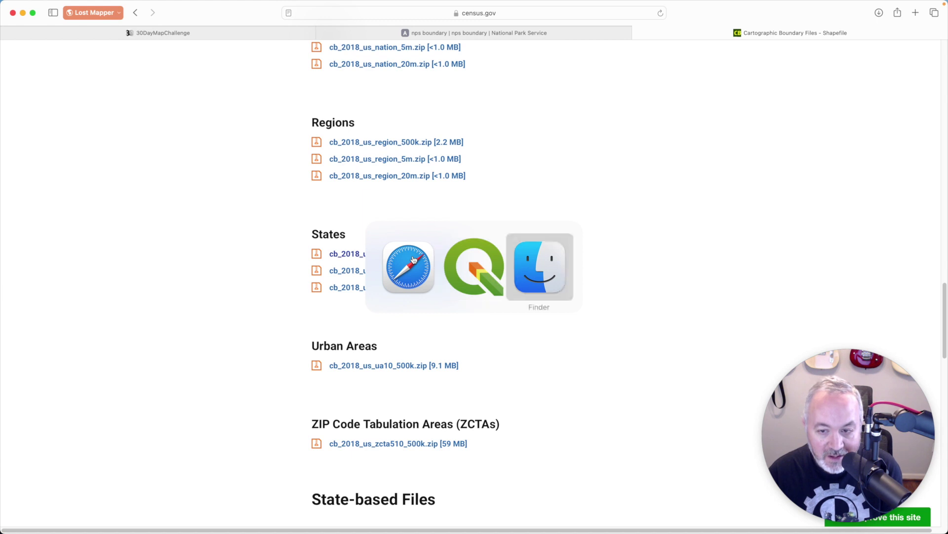
pyautogui.press('super+Tab')
pyautogui.press('super+Tab')
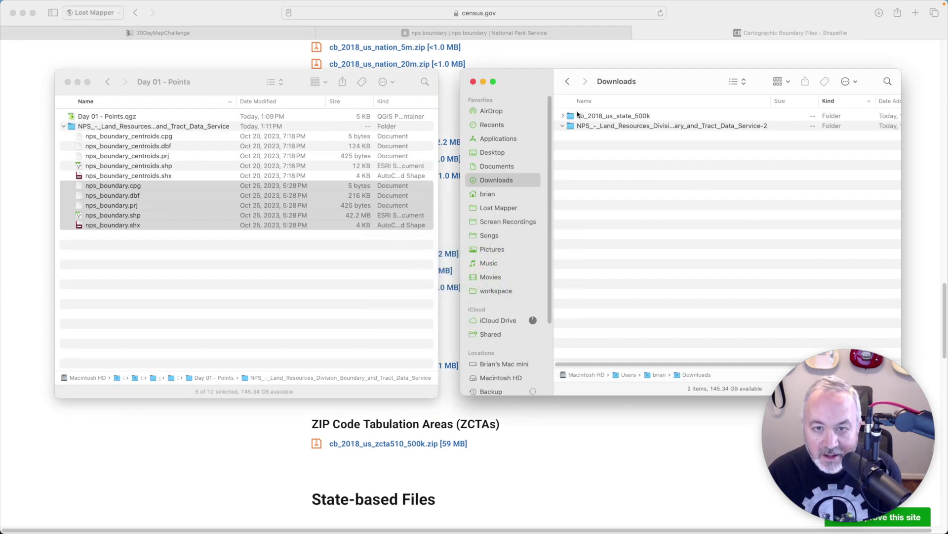
pyautogui.moveTo(601, 120); pyautogui.dragTo(190, 297)
# Switch to QGIS and add the cb_2018_us_state_500k shapefile using the NAD83 to WGS 84 (1) + Popular Visualisation Pseudo-Mercator transformation.
pyautogui.press('super+Tab')
pyautogui.press('super+Tab')
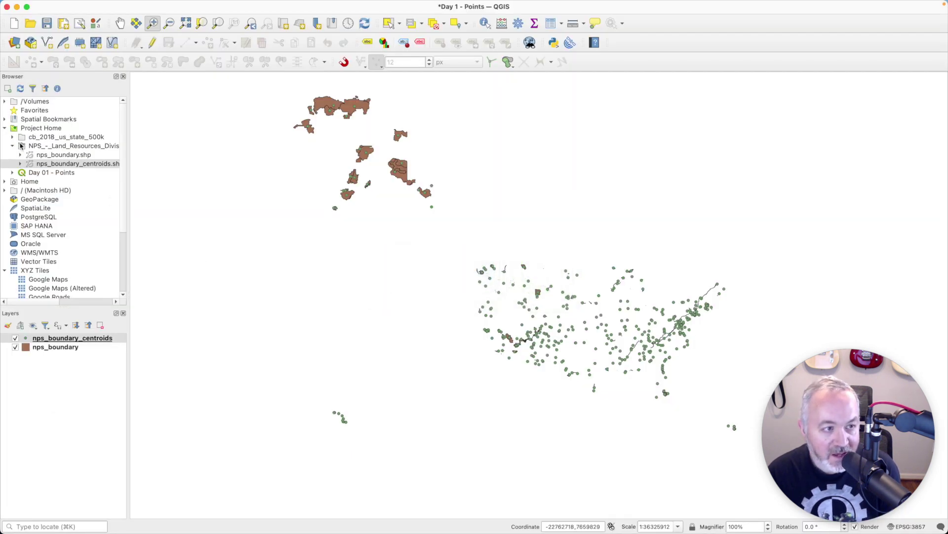
pyautogui.click(12, 138)
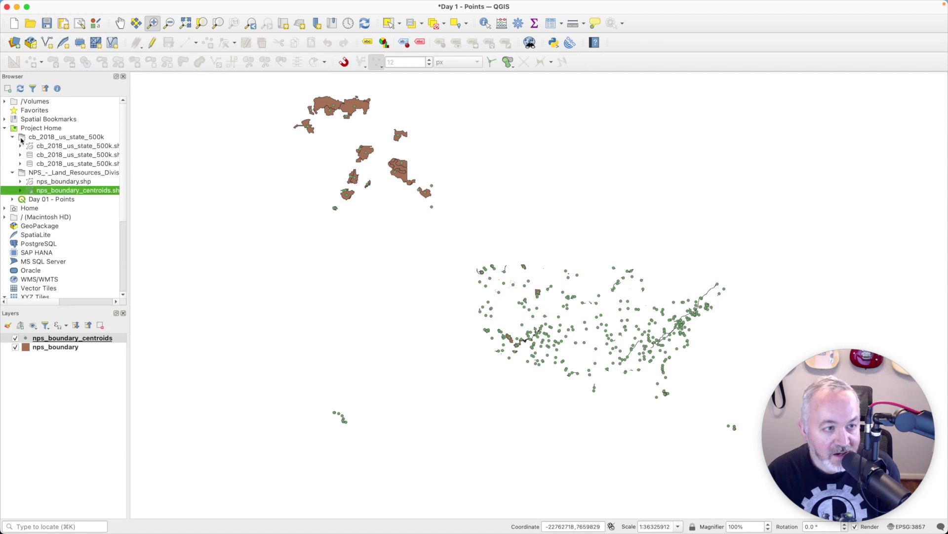
pyautogui.doubleClick(83, 148)
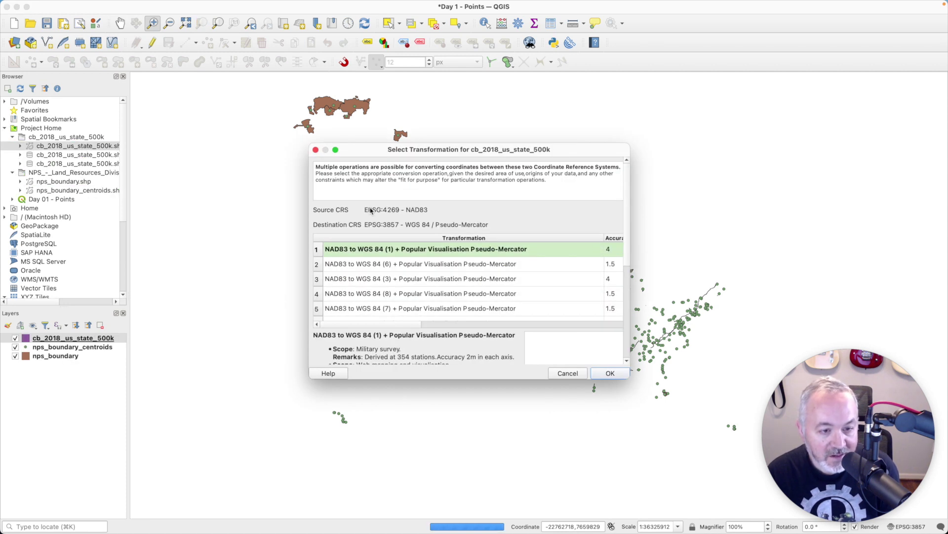
pyautogui.moveTo(400, 151); pyautogui.dragTo(315, 93)
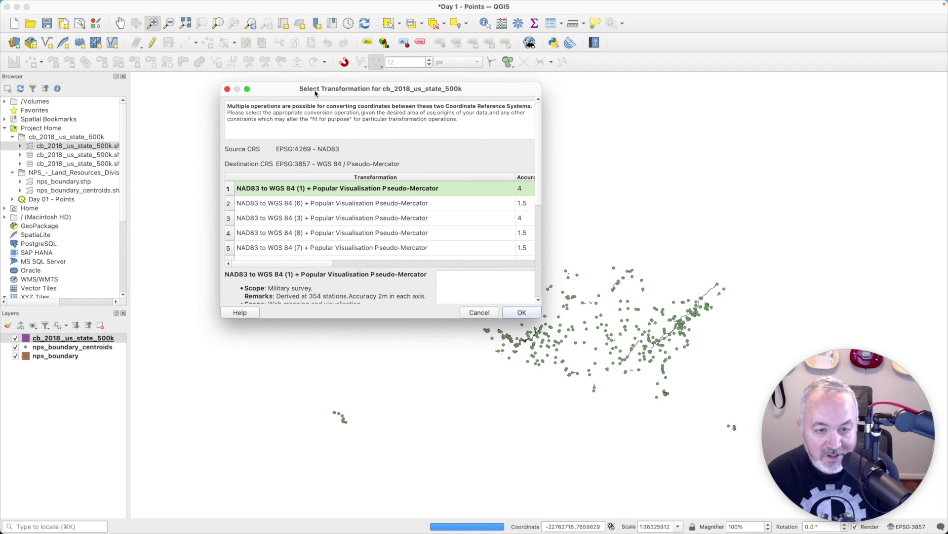
pyautogui.moveTo(539, 310); pyautogui.dragTo(737, 403)
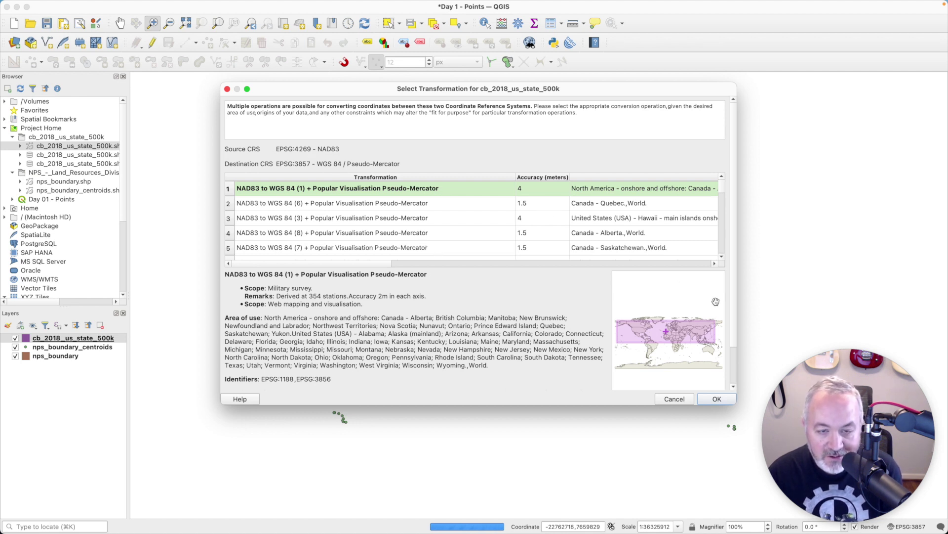
pyautogui.click(716, 399)
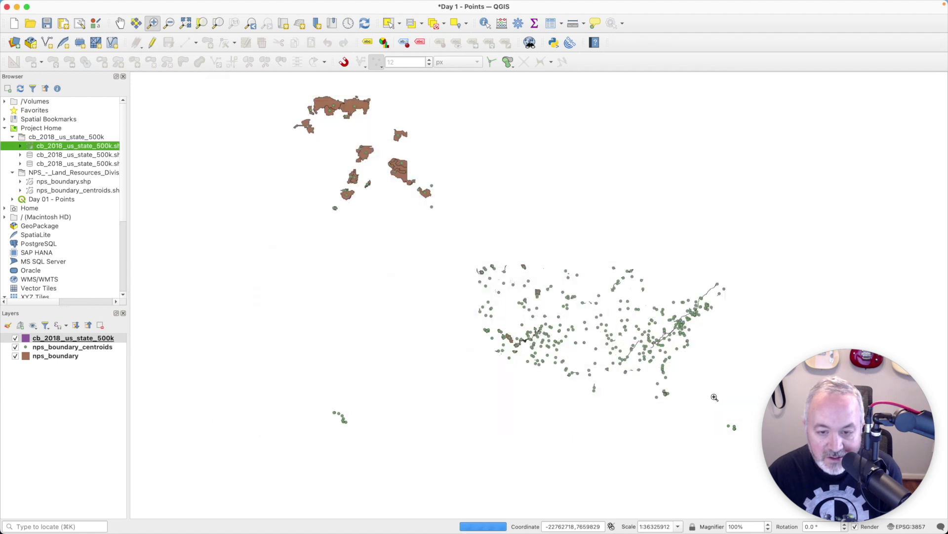
# Move the cb_2018_us_state_500k layer beneath the nps_boundary_centroids and nps_boundary layers.
pyautogui.moveTo(84, 339); pyautogui.dragTo(86, 367)
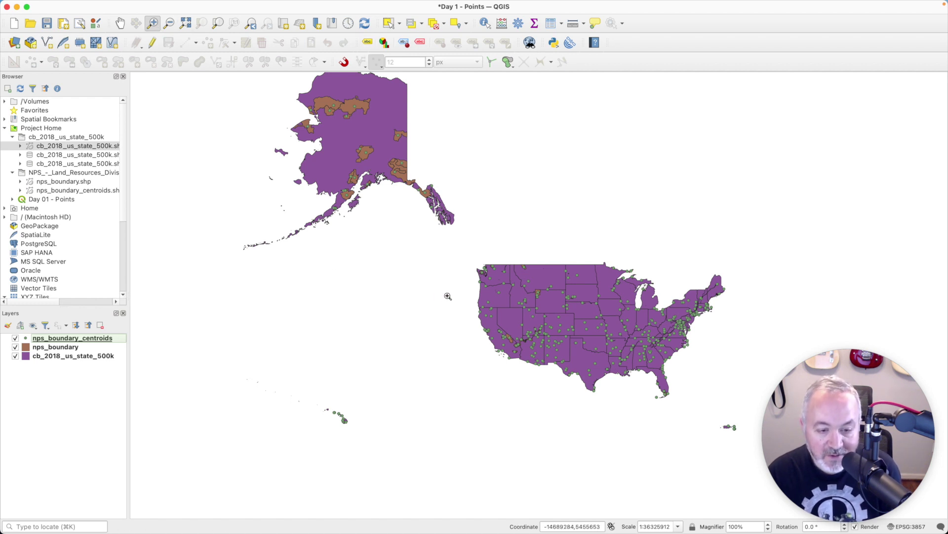
pyautogui.moveTo(469, 303); pyautogui.dragTo(530, 366)
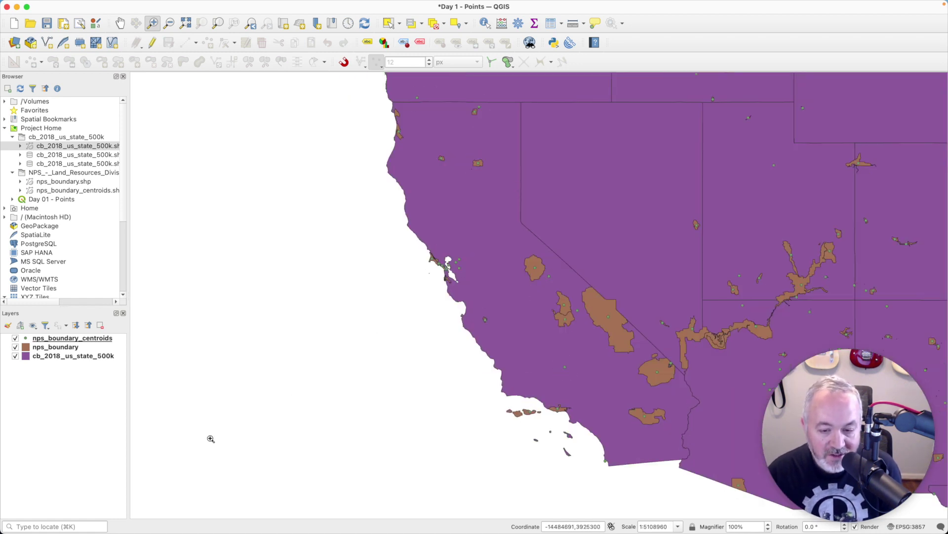
# Open the attribute table of the nps_boundary_centroids layer and enlarge it to examine more of its fields.
pyautogui.click(93, 340)
pyautogui.press('F6')
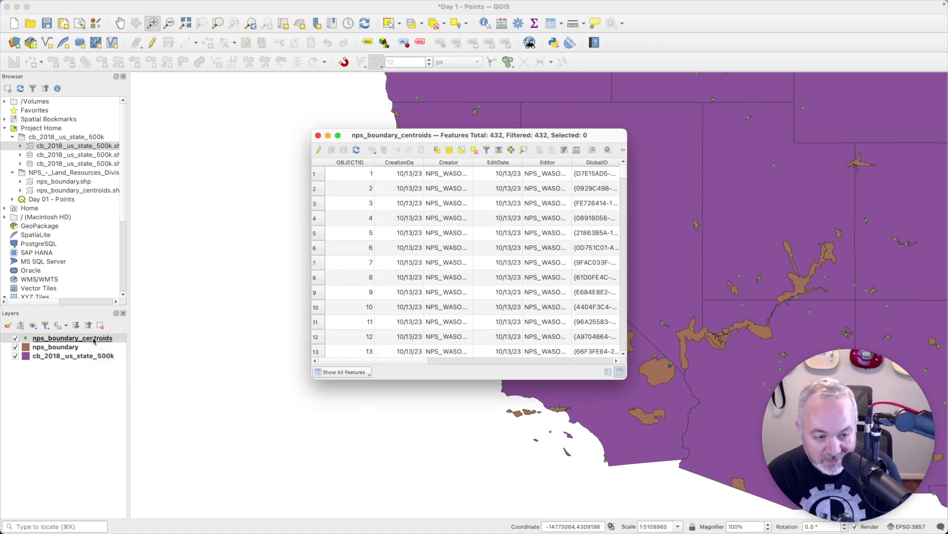
pyautogui.moveTo(527, 134); pyautogui.dragTo(452, 98)
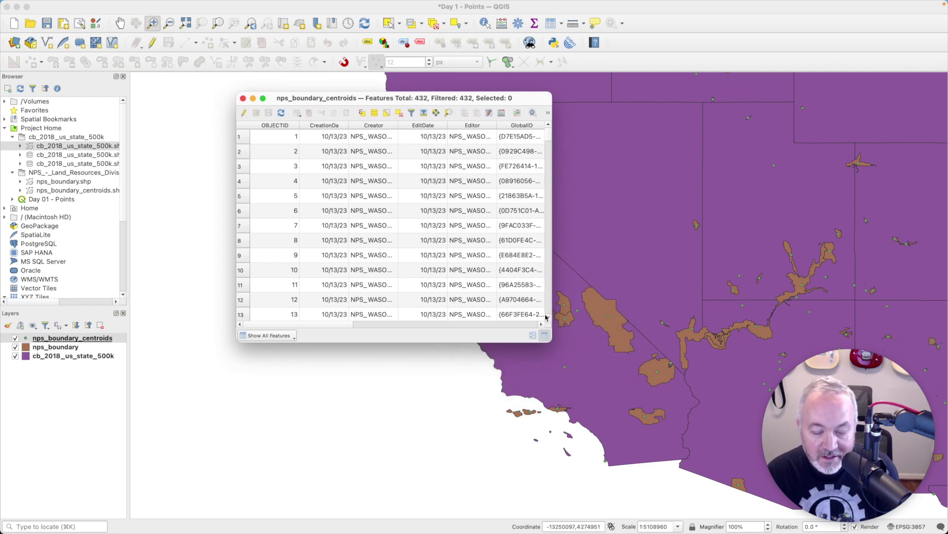
pyautogui.moveTo(551, 341); pyautogui.dragTo(823, 441)
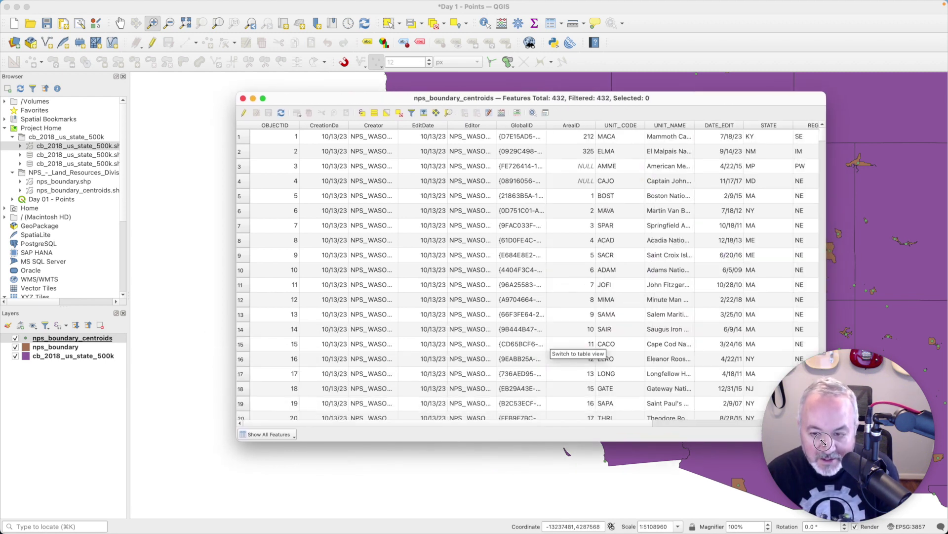
# Limit the nps_boundary_centroids attribute table to the OBJECTID, UNIT_CODE, UNIT_NAME, STATE, UNIT_TYPE and PARKNAME columns.
pyautogui.moveTo(666, 100); pyautogui.dragTo(588, 94)
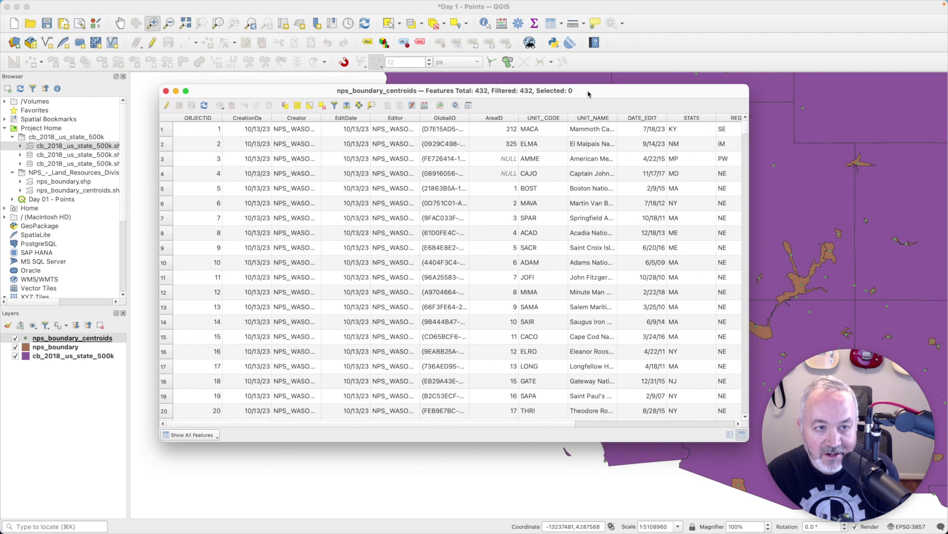
pyautogui.click(412, 106)
pyautogui.moveTo(450, 178); pyautogui.dragTo(432, 155)
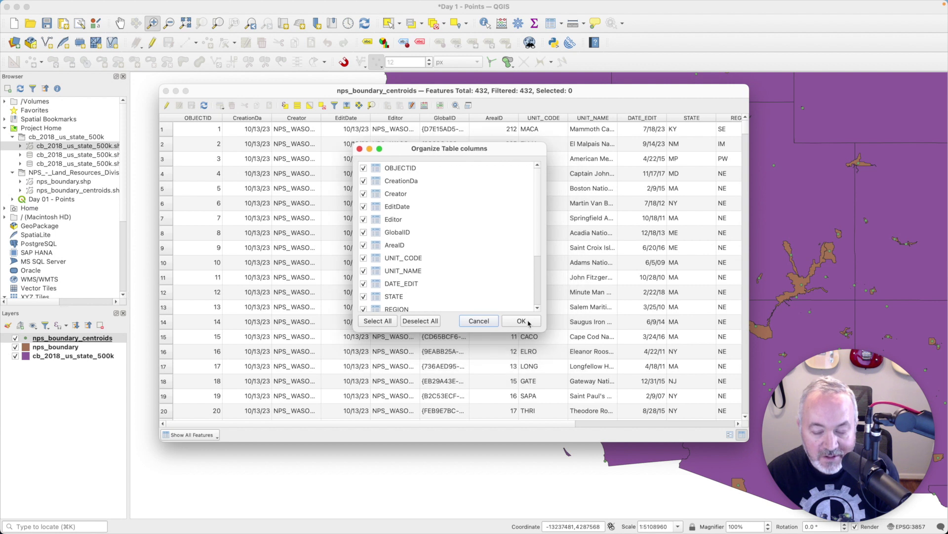
pyautogui.moveTo(545, 329); pyautogui.dragTo(682, 473)
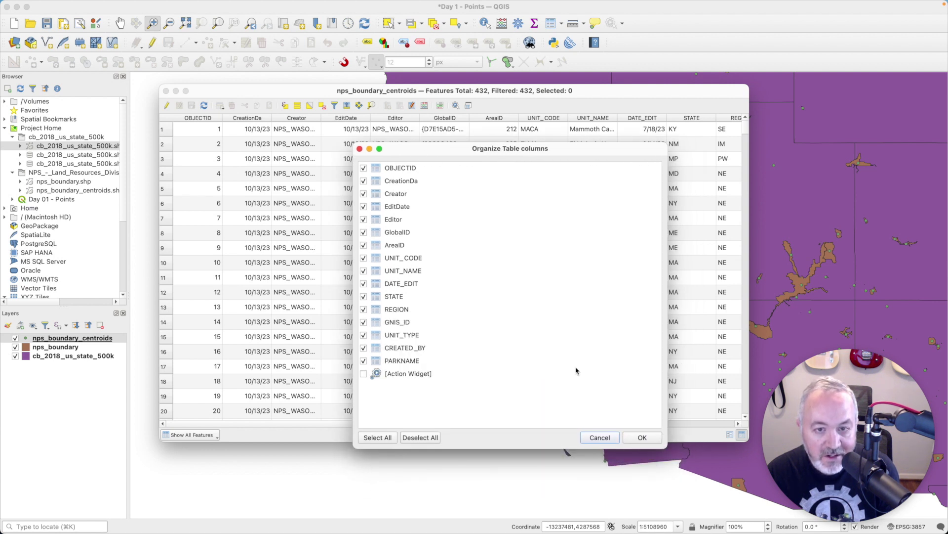
pyautogui.click(364, 181)
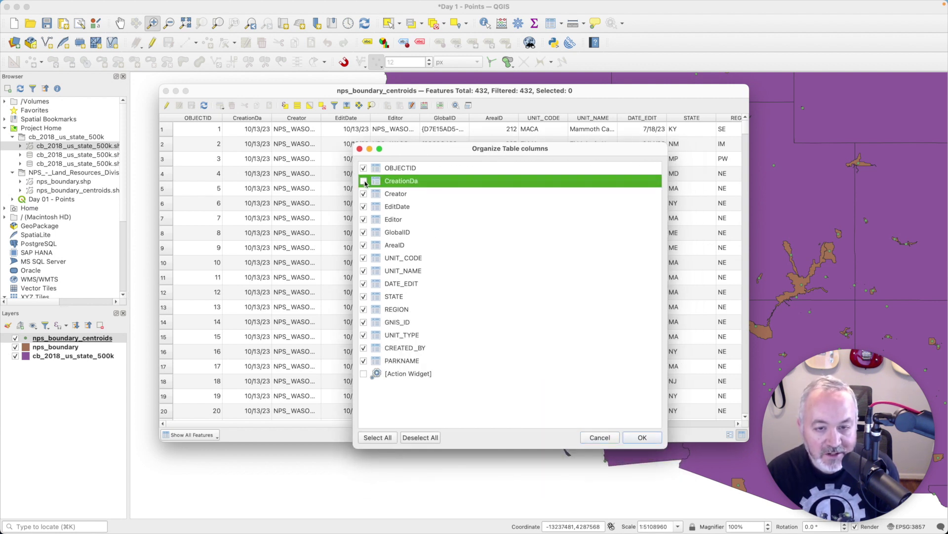
pyautogui.click(364, 207)
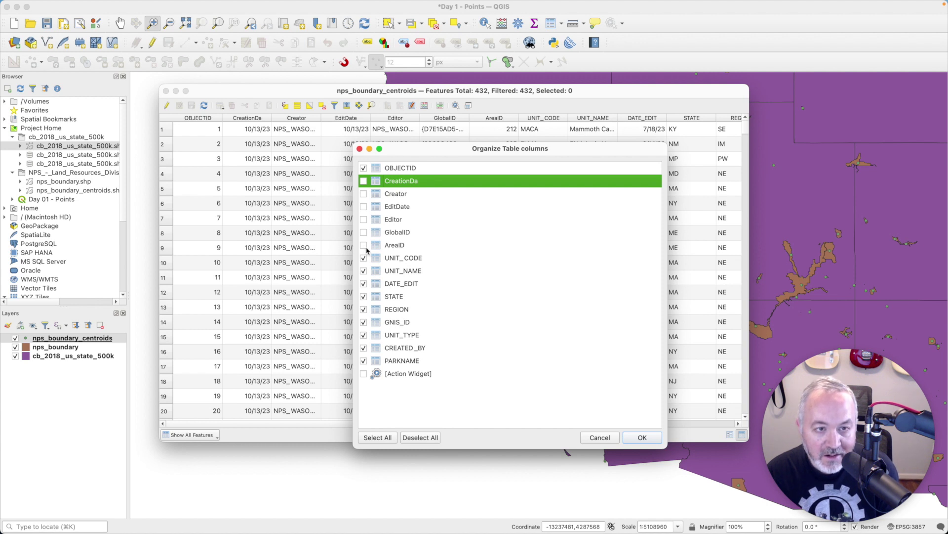
pyautogui.click(364, 284)
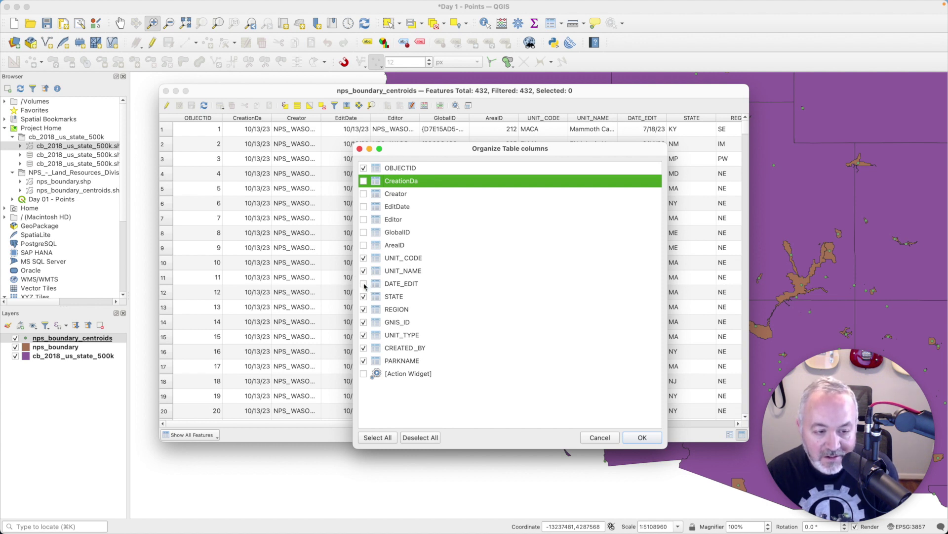
pyautogui.click(365, 310)
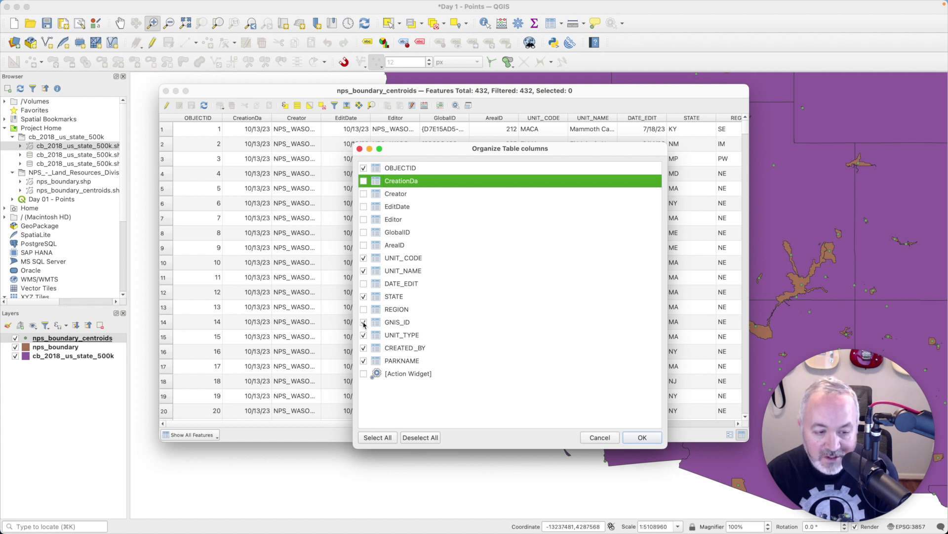
pyautogui.click(363, 348)
pyautogui.click(647, 439)
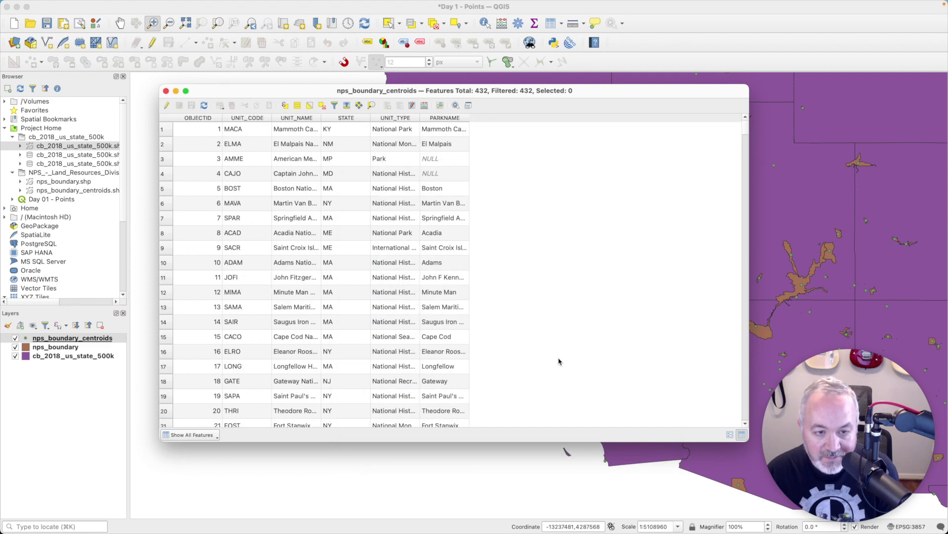
# Fit the UNIT_NAME, STATE, UNIT_TYPE, PARKNAME and UNIT_CODE column widths to their contents, and sort the table by STATE.
pyautogui.doubleClick(320, 118)
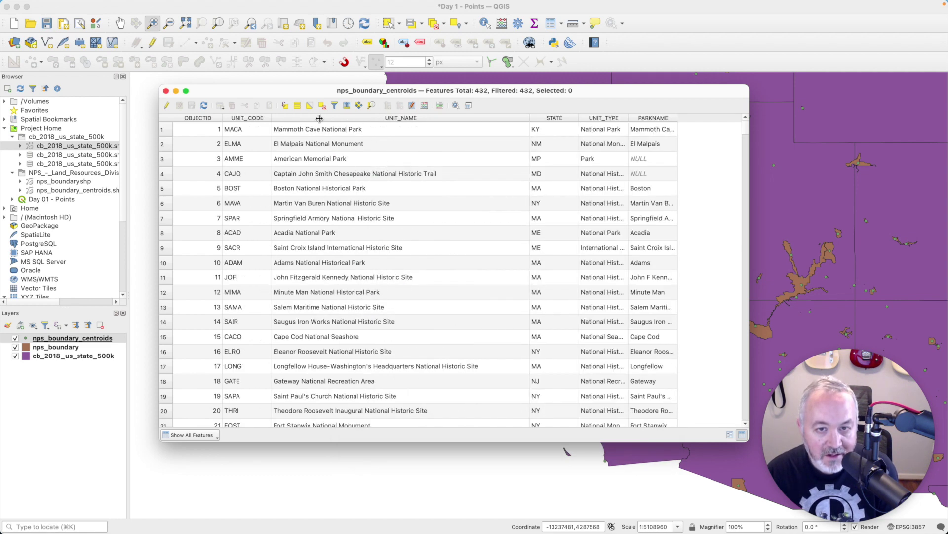
pyautogui.click(576, 119)
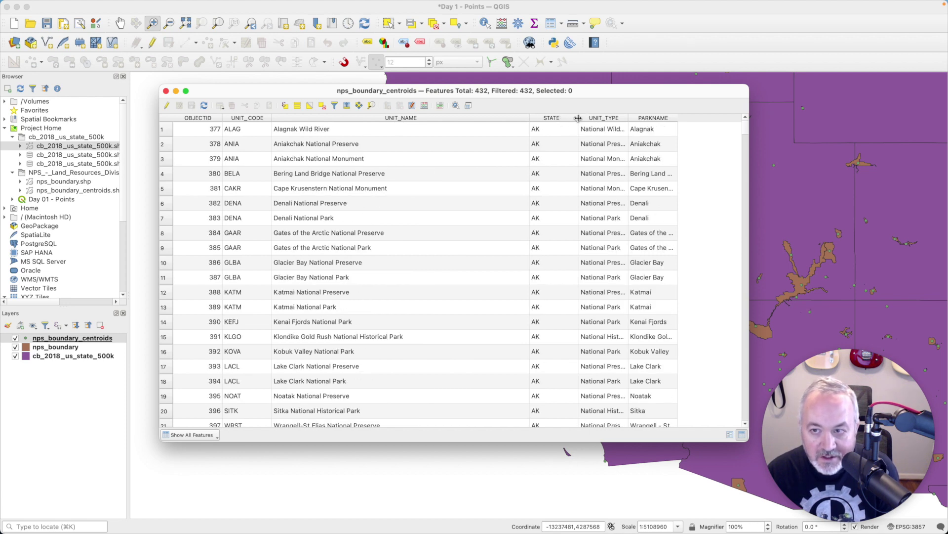
pyautogui.doubleClick(579, 118)
pyautogui.doubleClick(607, 118)
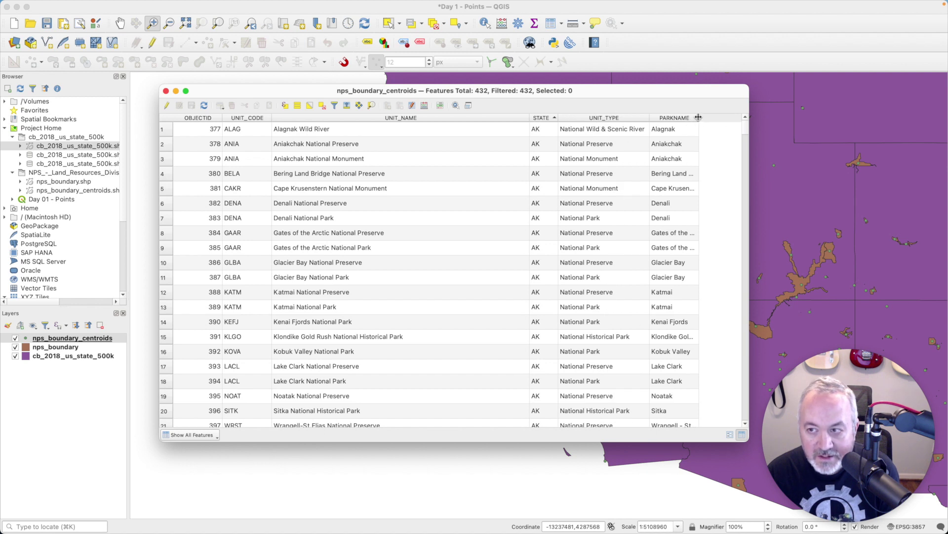
pyautogui.doubleClick(699, 118)
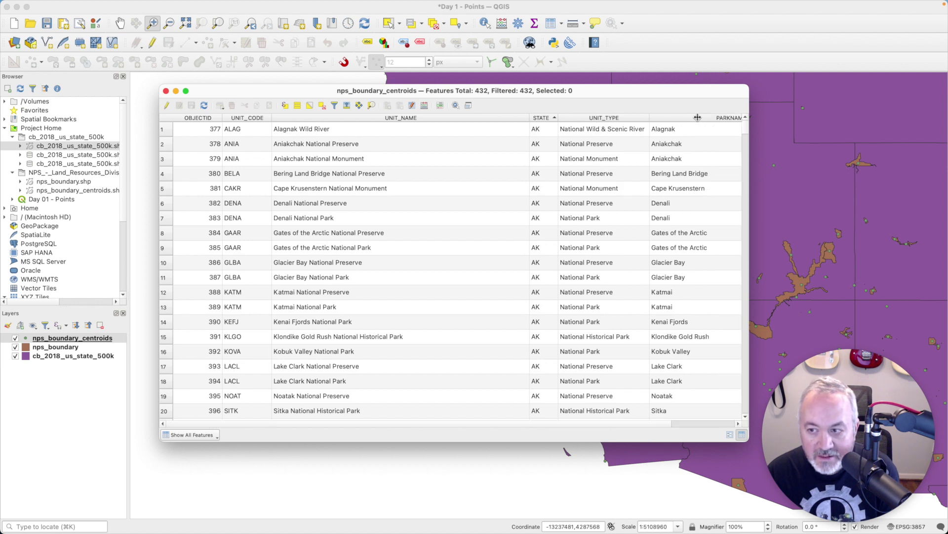
pyautogui.doubleClick(270, 117)
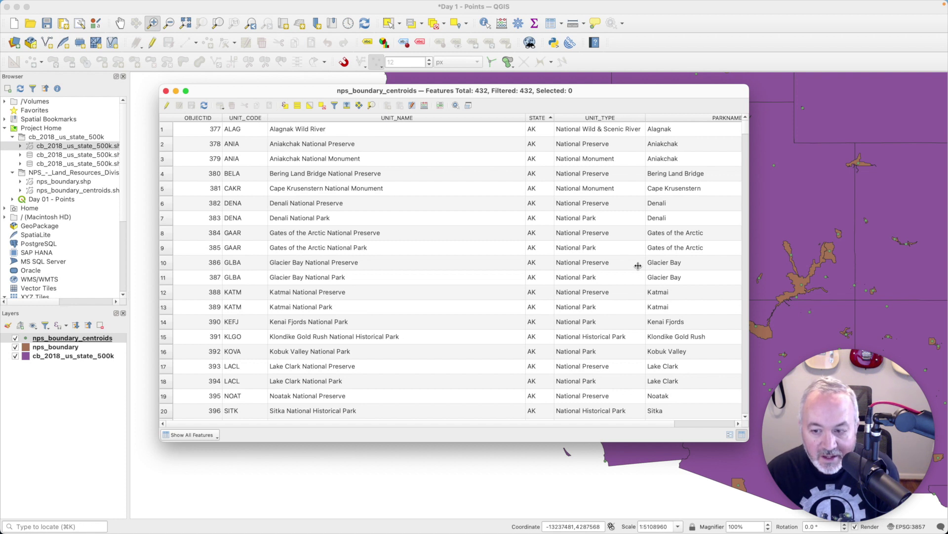
# Sort the attribute table by UNIT_TYPE, look through the different unit types, and close the table.
pyautogui.click(589, 278)
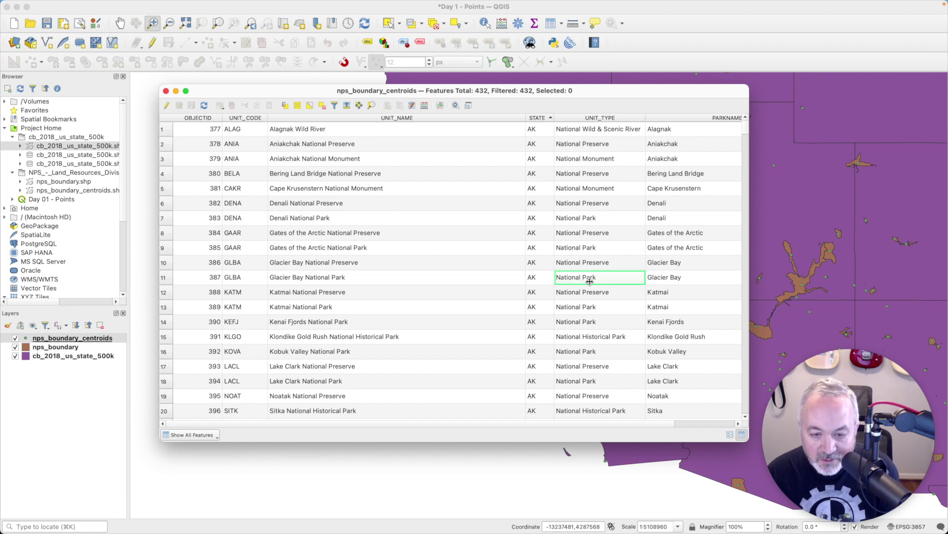
pyautogui.click(599, 117)
pyautogui.scroll(-20, 676, 289)
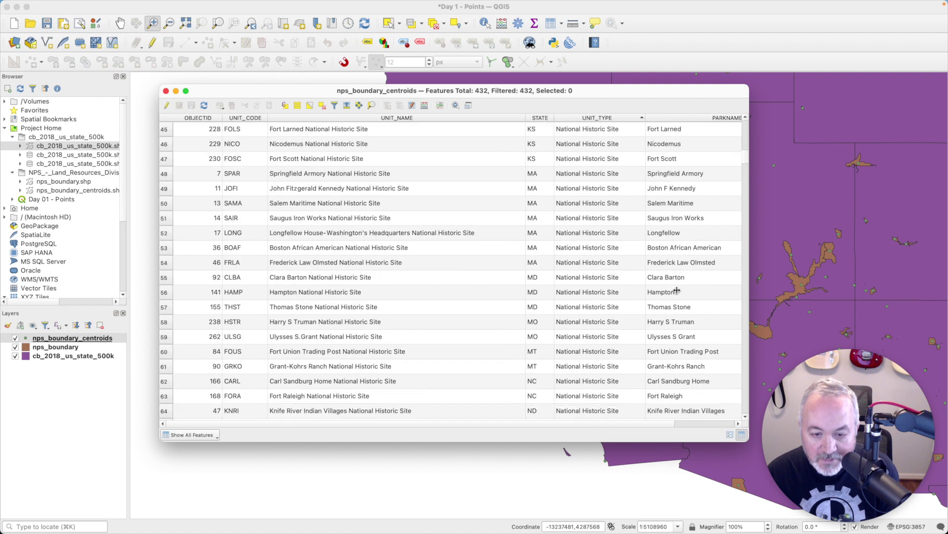
pyautogui.scroll(-20, 677, 291)
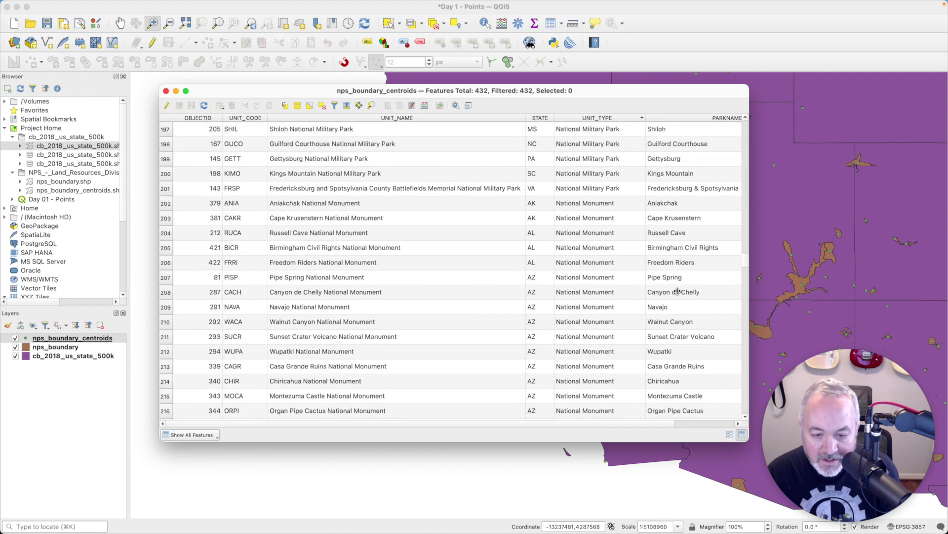
pyautogui.scroll(-5, 662, 301)
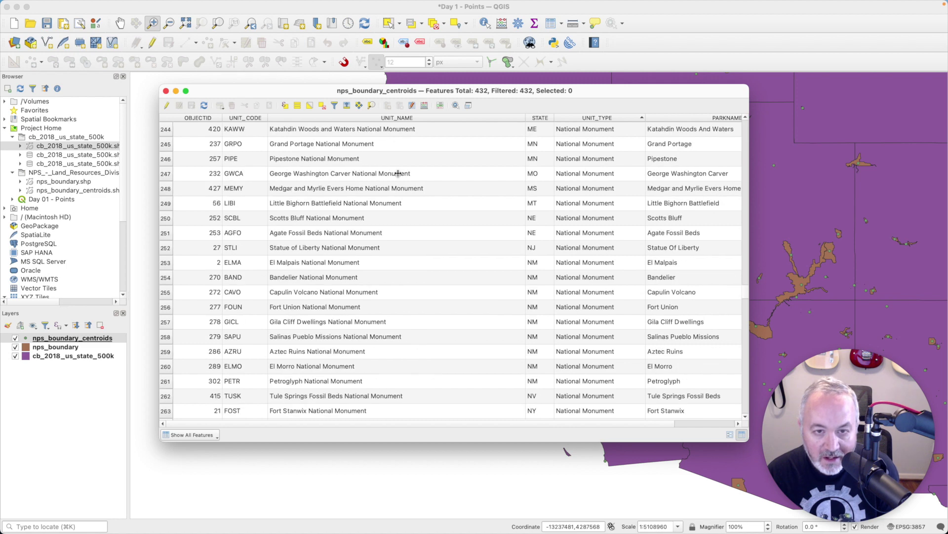
pyautogui.click(166, 90)
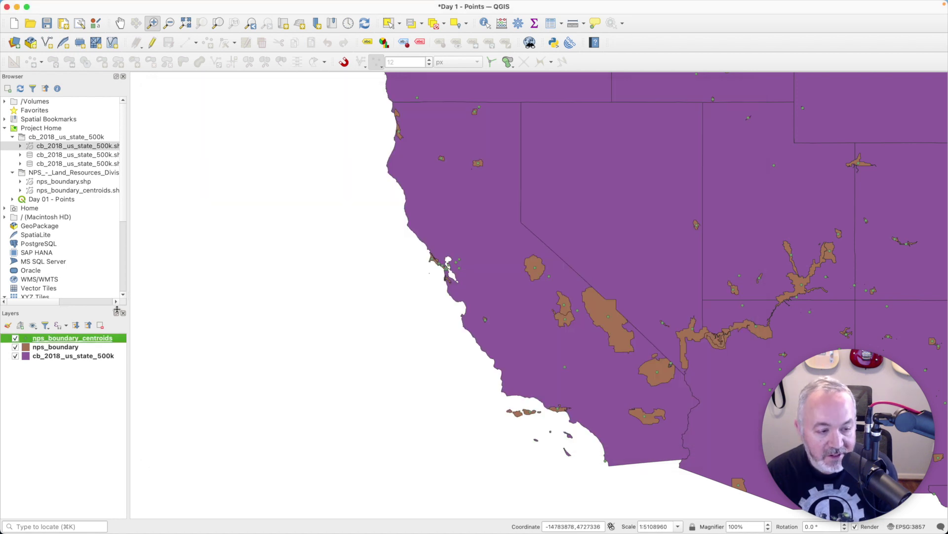
# Filter the nps_boundary_centroids layer with the expression "UNIT_TYPE" = 'National Park', testing the query before applying it.
pyautogui.rightClick(99, 340)
pyautogui.click(142, 247)
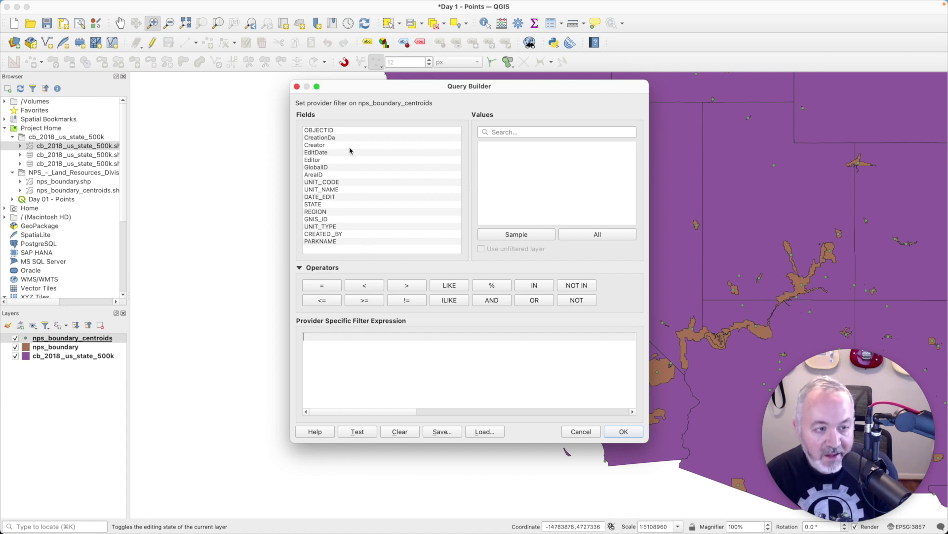
pyautogui.click(339, 226)
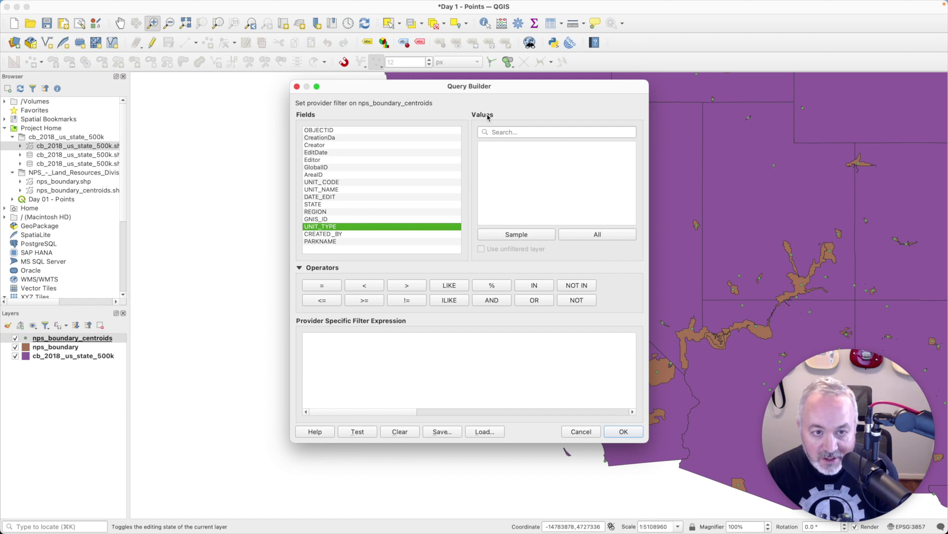
pyautogui.click(599, 237)
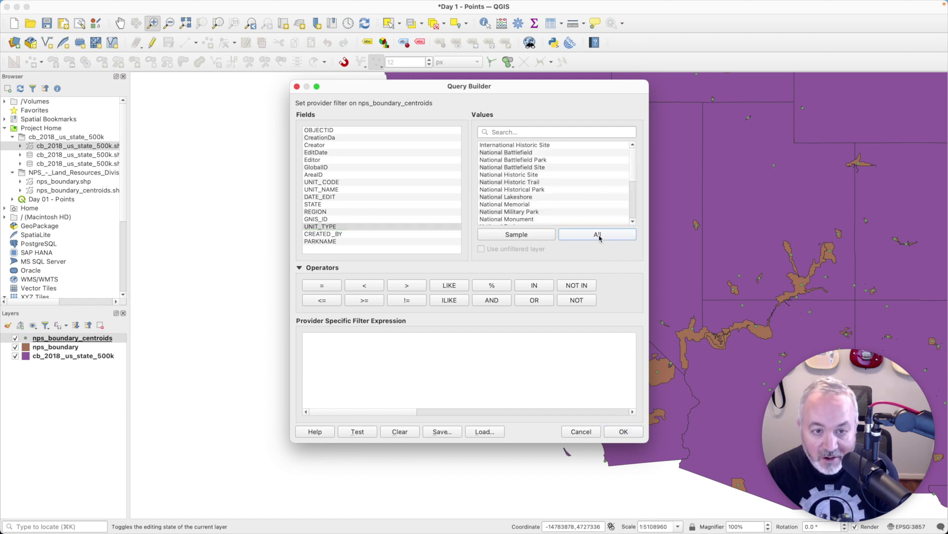
pyautogui.moveTo(631, 162)
pyautogui.mouseDown()
pyautogui.moveTo(629, 194)
pyautogui.moveTo(633, 155)
pyautogui.mouseUp()
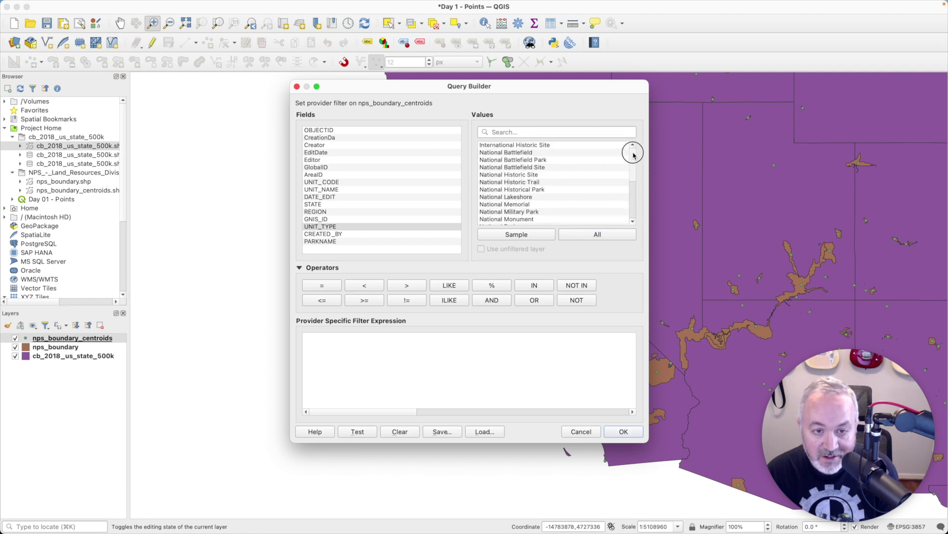
pyautogui.doubleClick(332, 226)
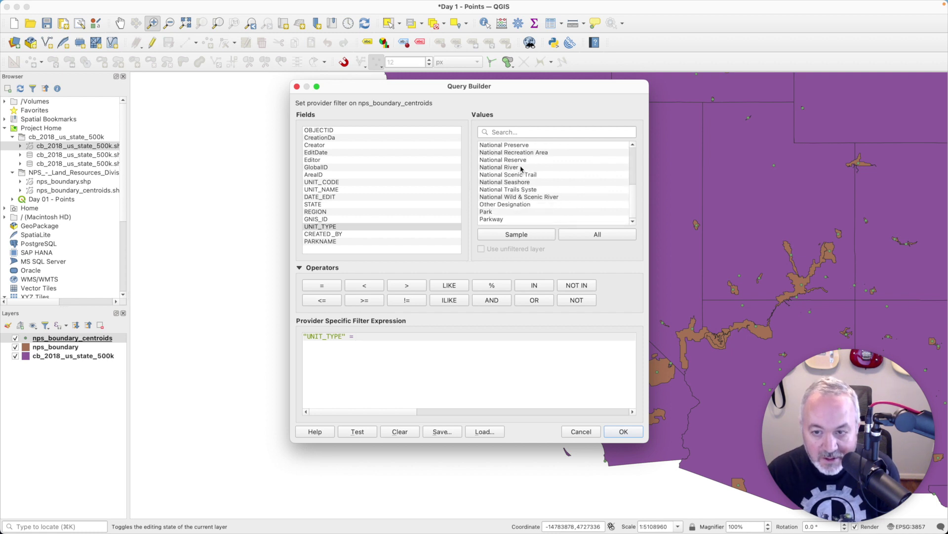
pyautogui.scroll(-3, 521, 168)
pyautogui.doubleClick(512, 152)
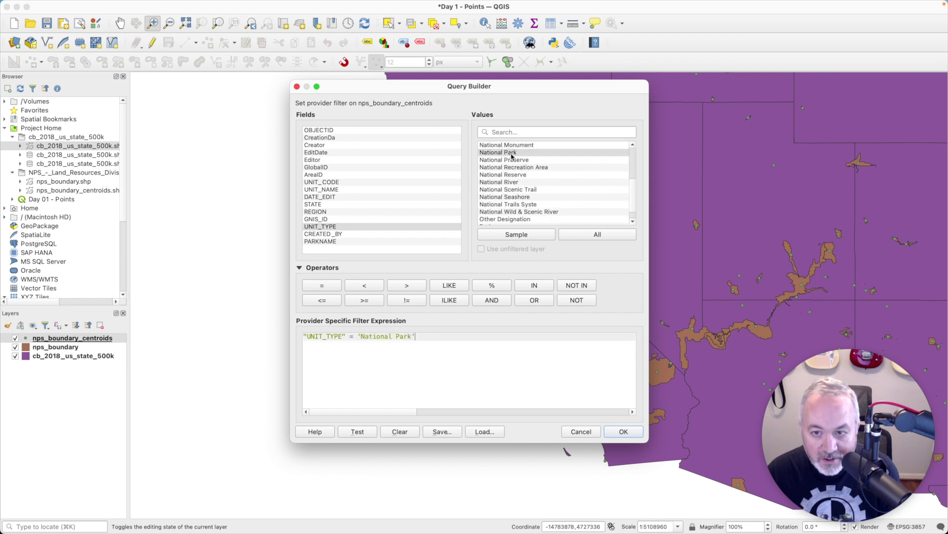
pyautogui.click(368, 433)
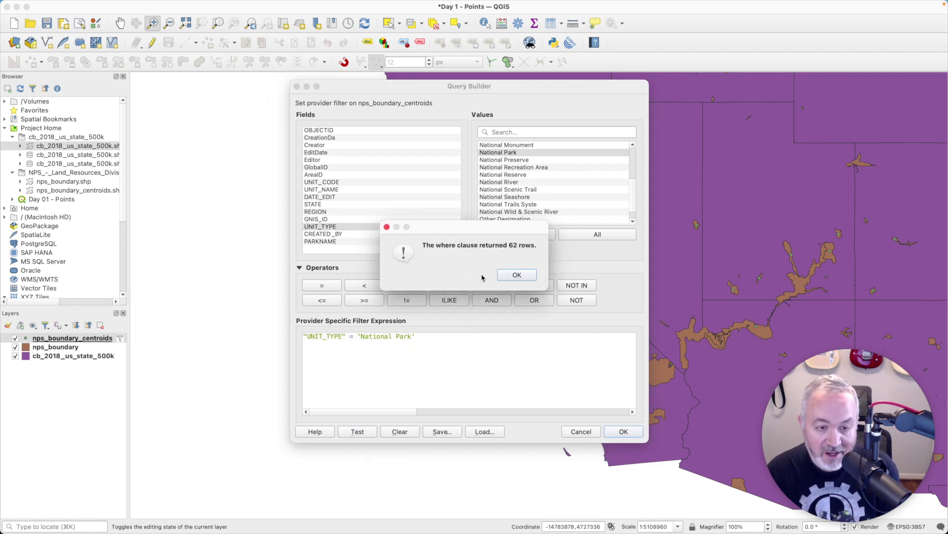
pyautogui.click(516, 274)
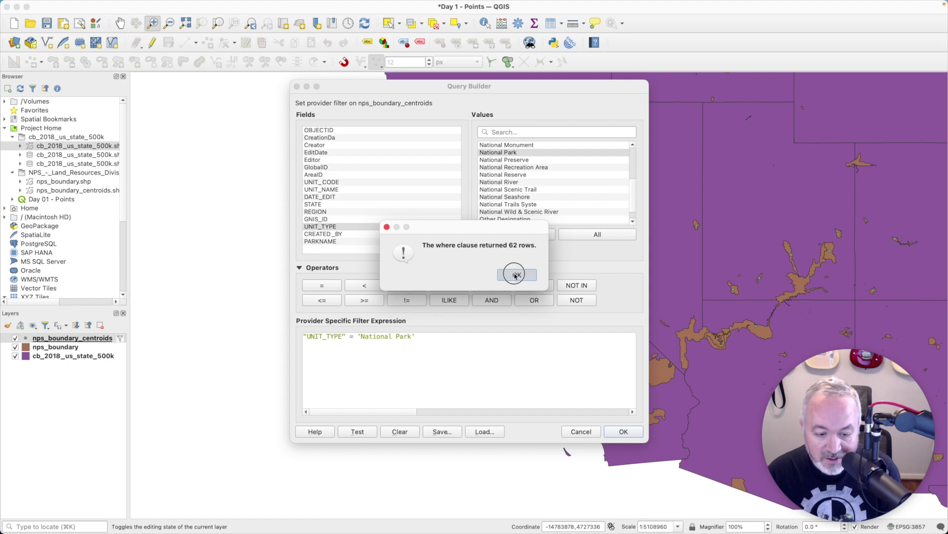
pyautogui.click(618, 433)
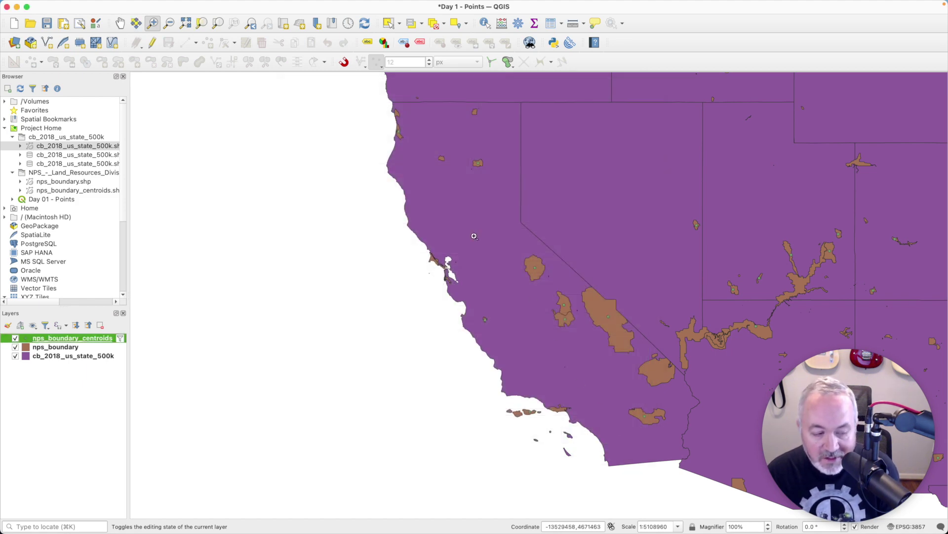
# Reopen the nps_boundary_centroids layer's filter and extend its expression with AND "STATE".
pyautogui.rightClick(118, 340)
pyautogui.click(156, 245)
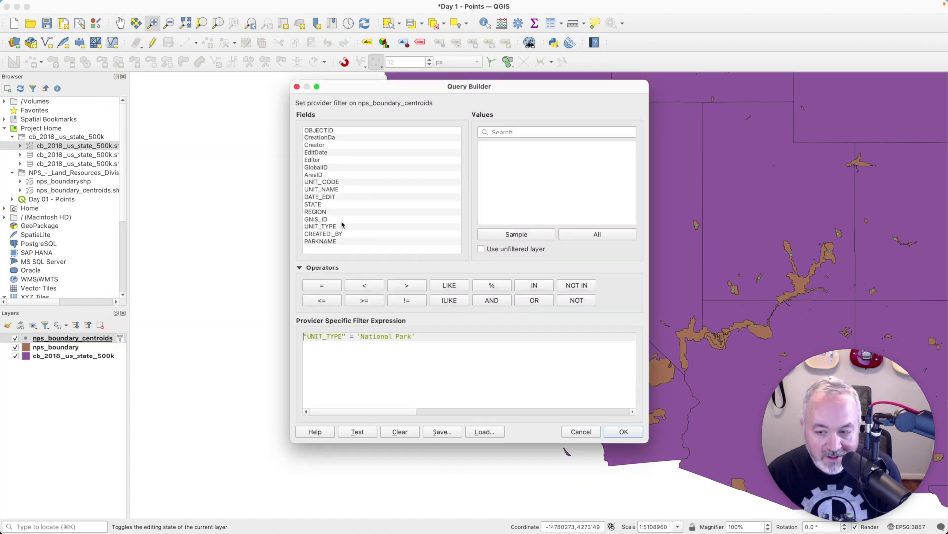
pyautogui.click(348, 204)
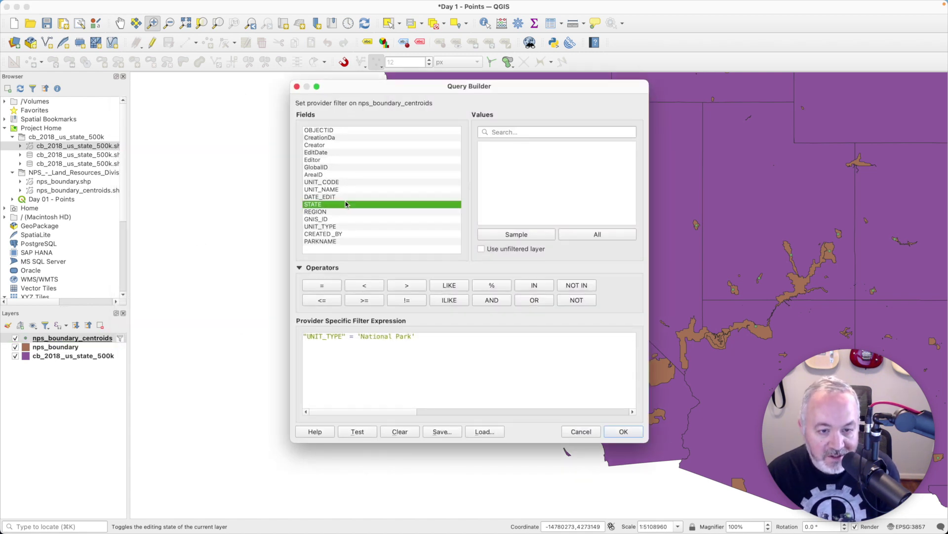
pyautogui.click(442, 337)
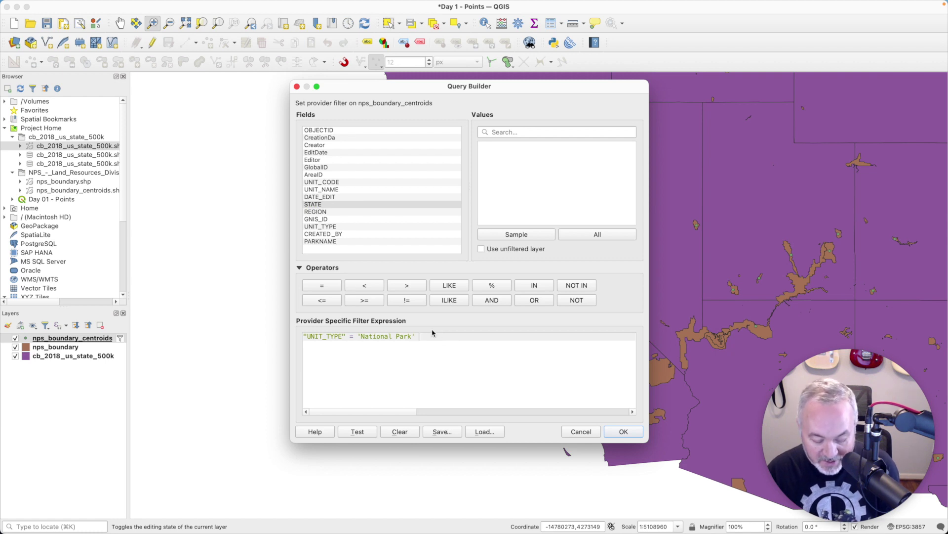
pyautogui.doubleClick(332, 205)
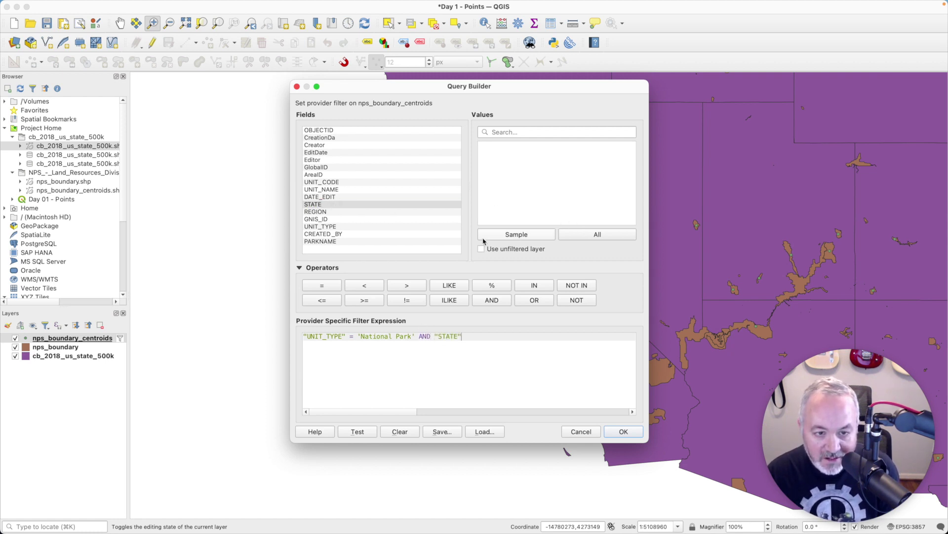
# Load all STATE values from the unfiltered layer and complete the filter expression so that "STATE" = 'CA'.
pyautogui.click(352, 206)
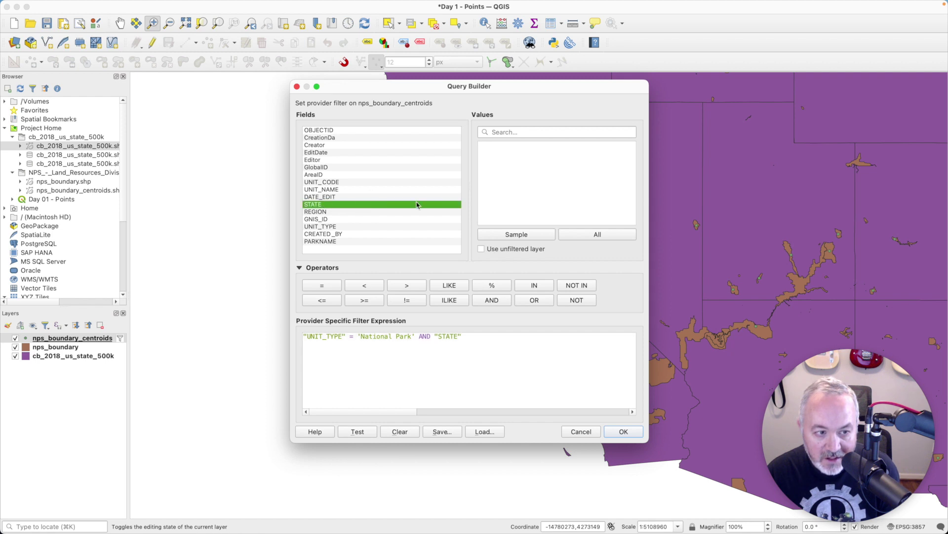
pyautogui.click(513, 250)
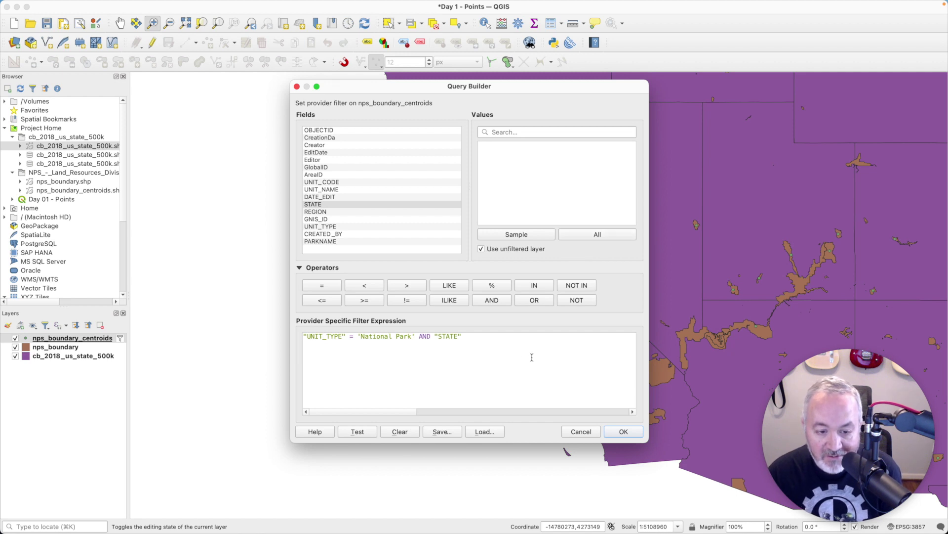
pyautogui.click(609, 237)
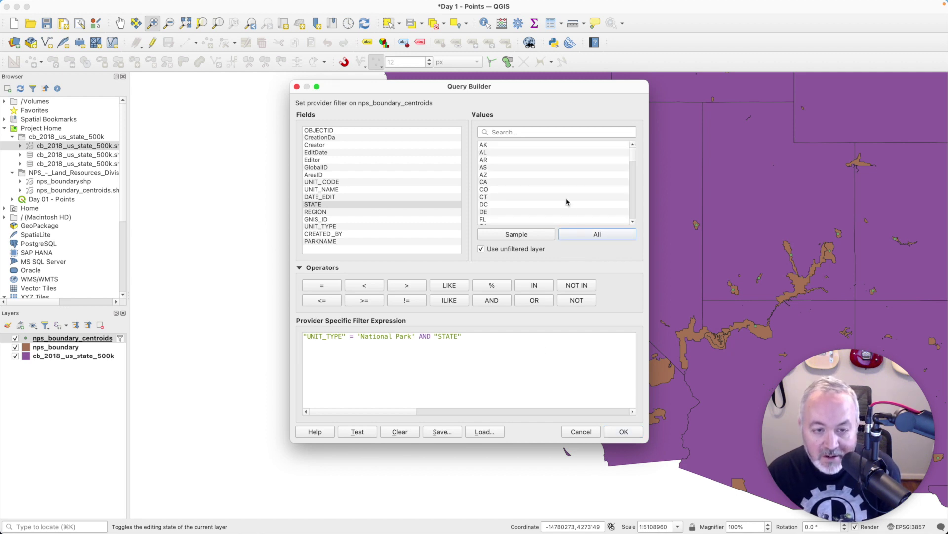
pyautogui.doubleClick(497, 182)
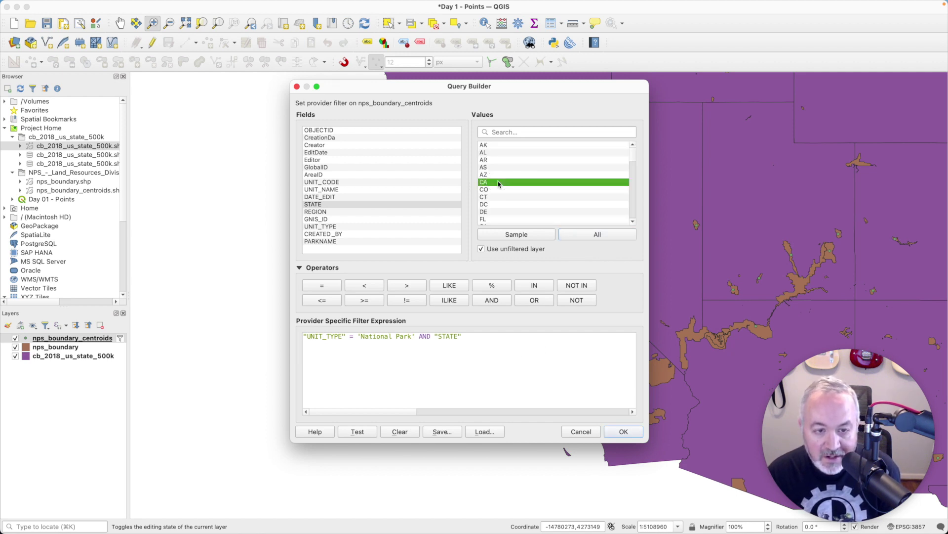
pyautogui.click(461, 336)
pyautogui.write('=')
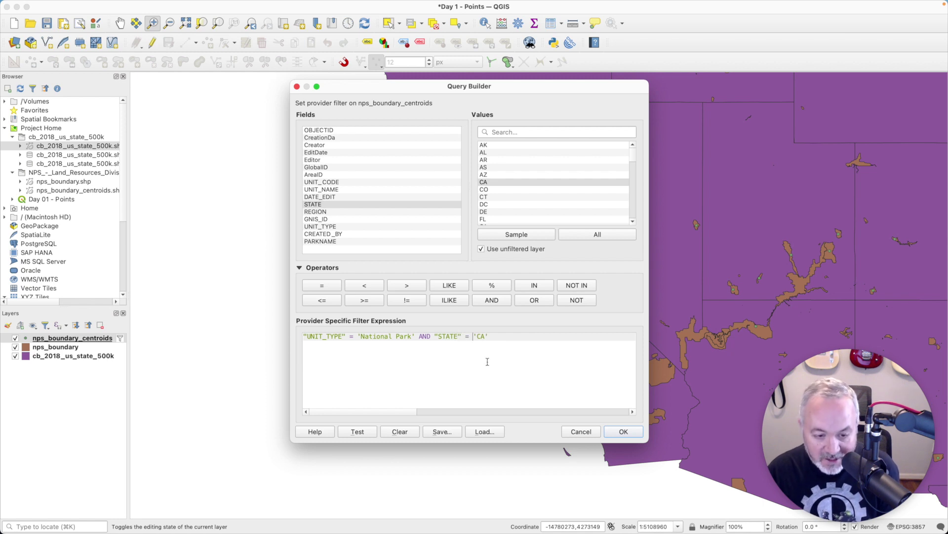
# Test the completed filter expression and apply it to the nps_boundary_centroids layer.
pyautogui.click(365, 433)
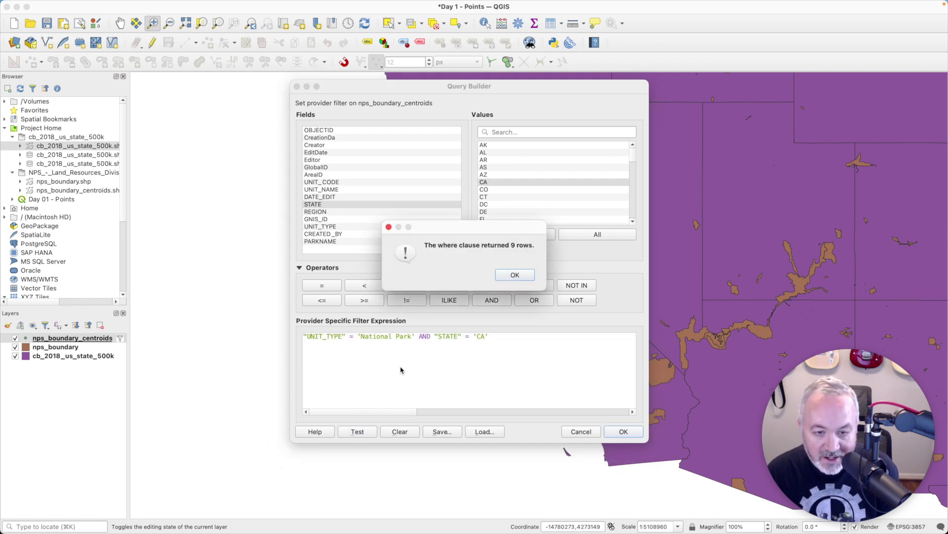
pyautogui.click(515, 275)
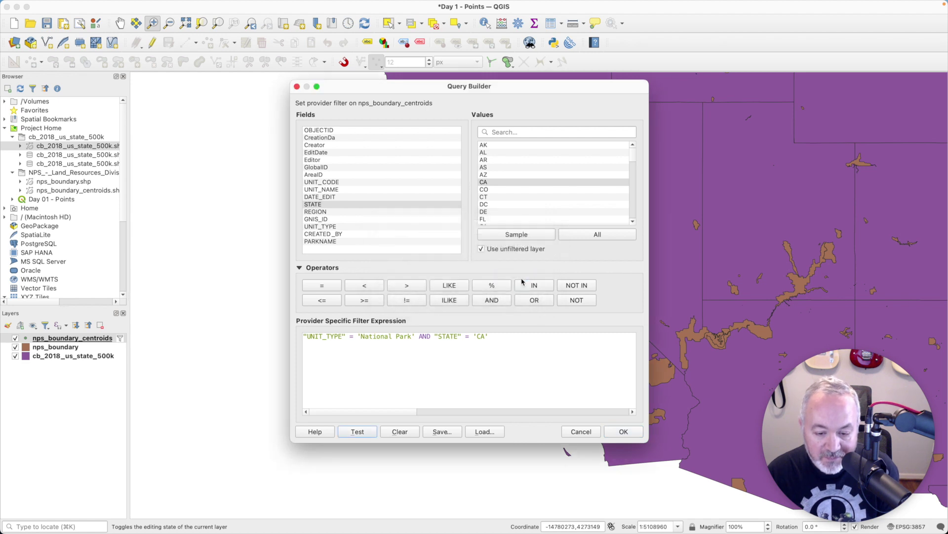
pyautogui.click(623, 432)
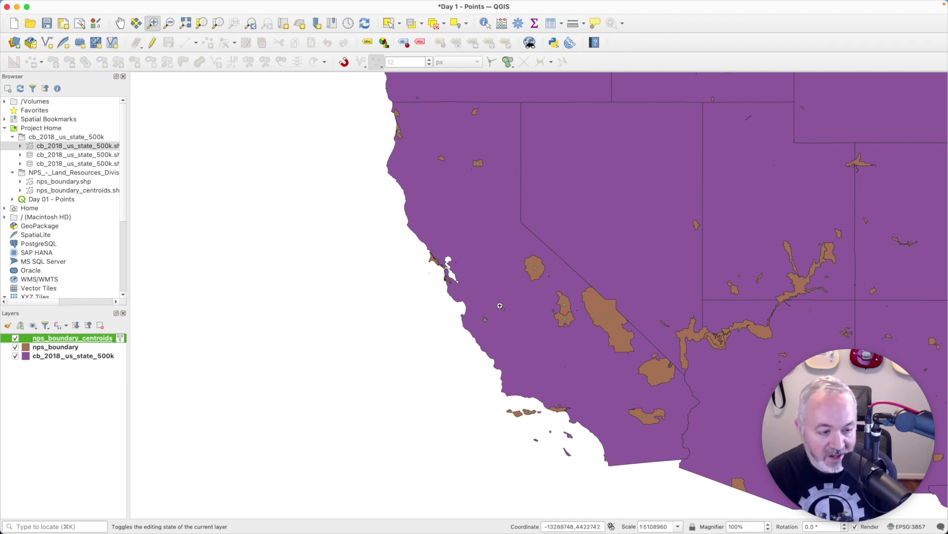
# In the nps_boundary attribute table, show only the OBJECTID, UNIT_CODE, UNIT_NAME, STATE, UNIT_TYPE and PARKNAME columns.
pyautogui.click(77, 349)
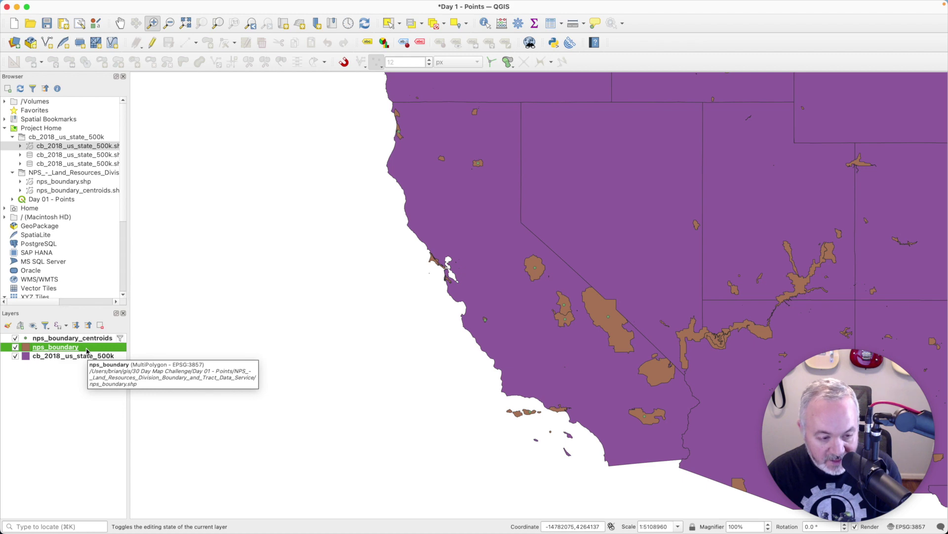
pyautogui.press('F6')
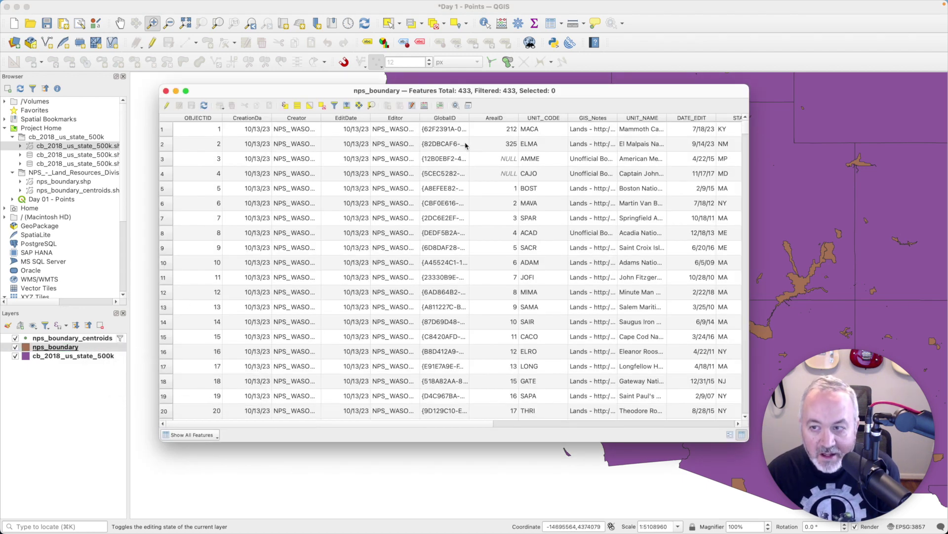
pyautogui.click(412, 105)
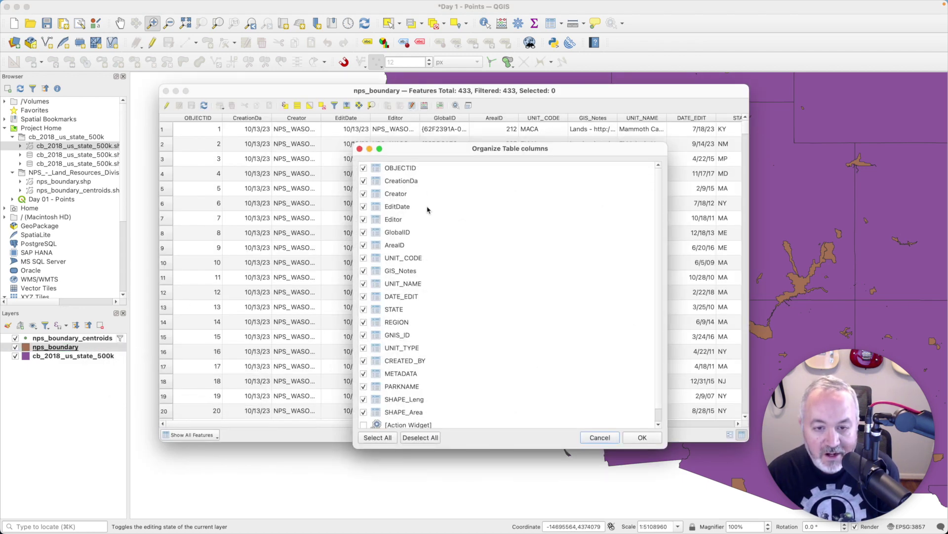
pyautogui.click(364, 181)
pyautogui.click(363, 194)
pyautogui.click(363, 206)
pyautogui.click(364, 219)
pyautogui.click(364, 232)
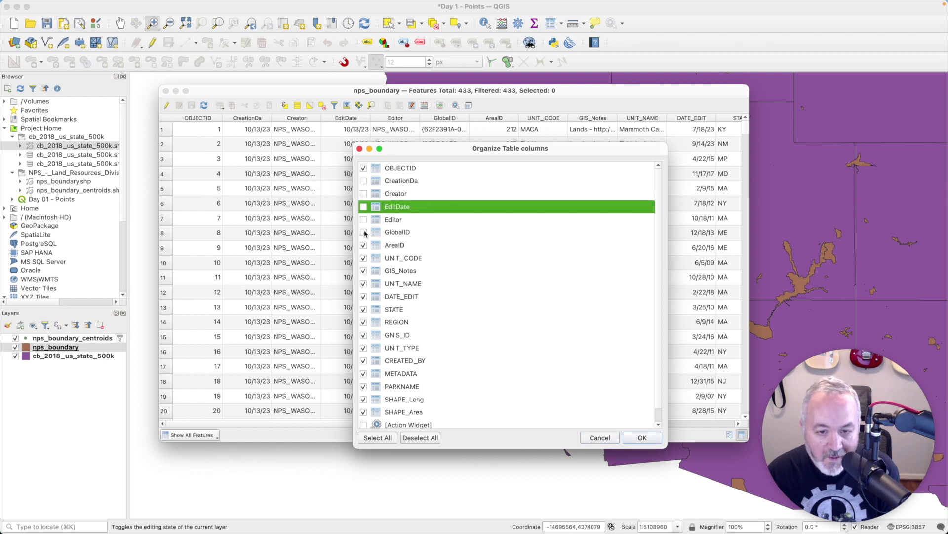
pyautogui.click(364, 245)
pyautogui.click(364, 271)
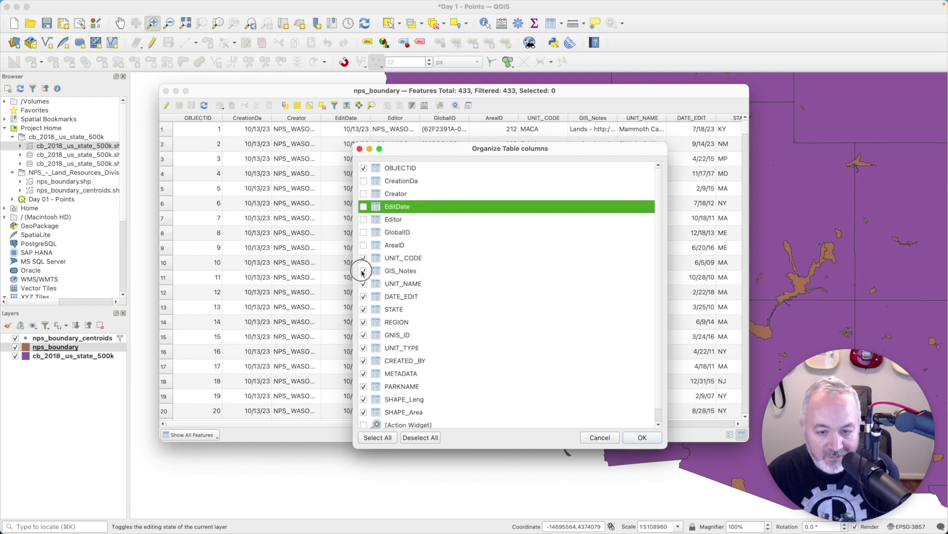
pyautogui.click(363, 297)
pyautogui.click(364, 322)
pyautogui.click(363, 374)
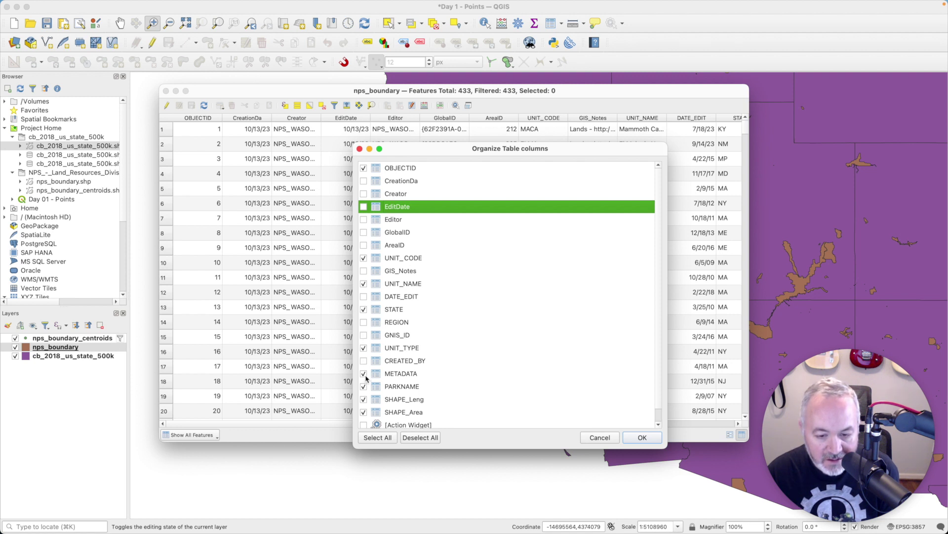
pyautogui.click(364, 399)
pyautogui.click(363, 412)
pyautogui.click(643, 442)
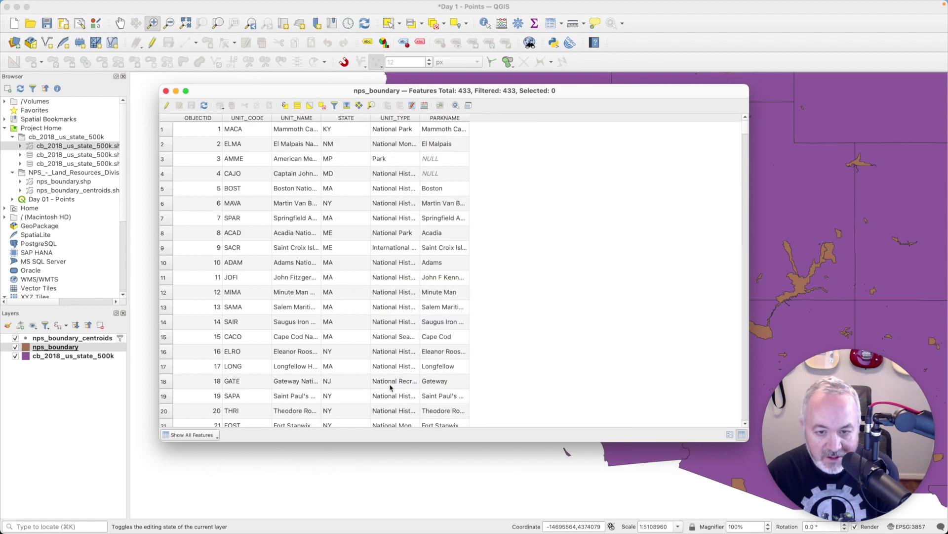
# Fit the UNIT_TYPE column's width to its contents and close the nps_boundary attribute table.
pyautogui.doubleClick(420, 118)
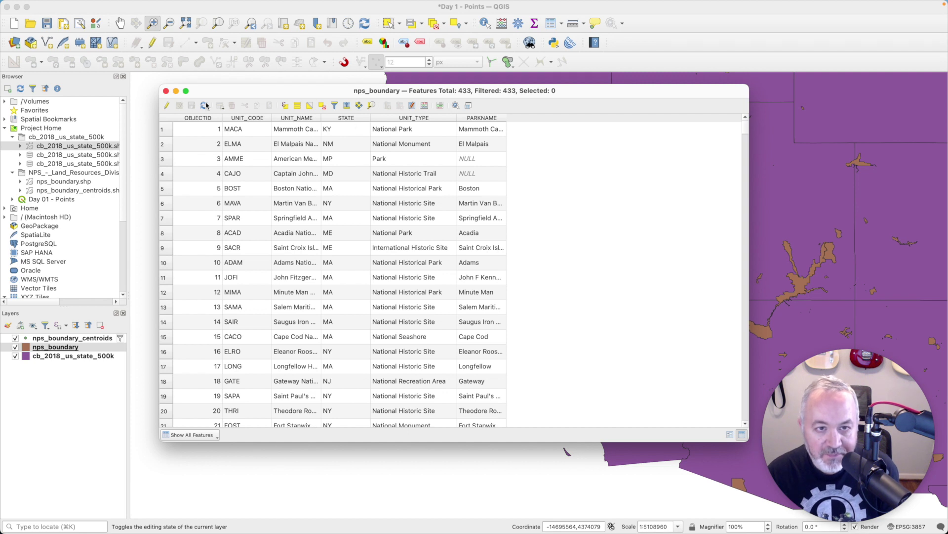
pyautogui.click(166, 91)
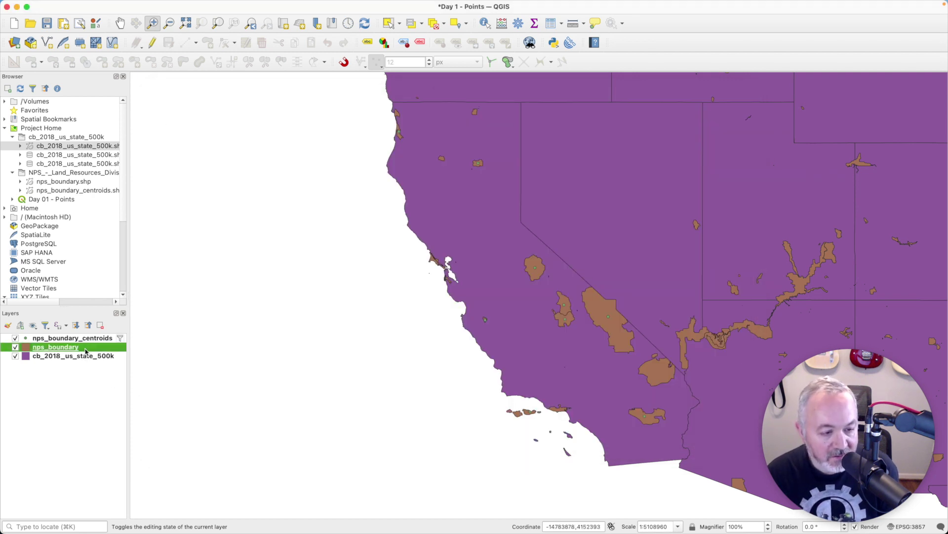
# Build the filter expression "UNIT_TYPE" = 'National Park' AND STATE = 'CA' for the nps_boundary layer.
pyautogui.rightClick(85, 351)
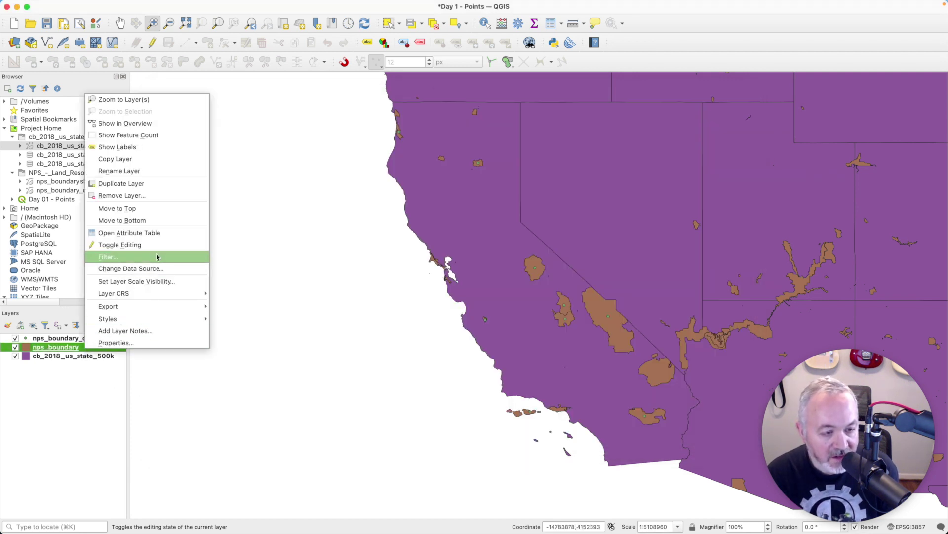
pyautogui.click(141, 258)
pyautogui.click(379, 370)
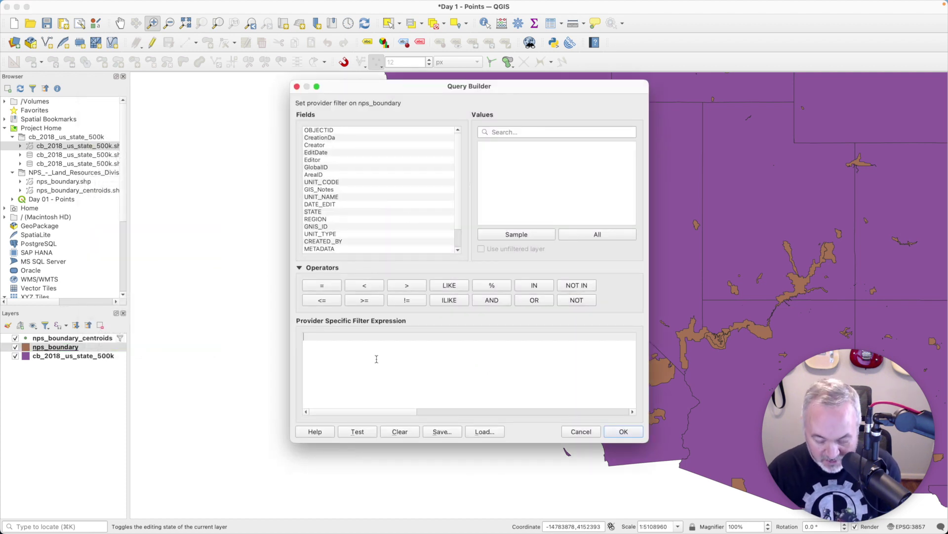
pyautogui.doubleClick(352, 235)
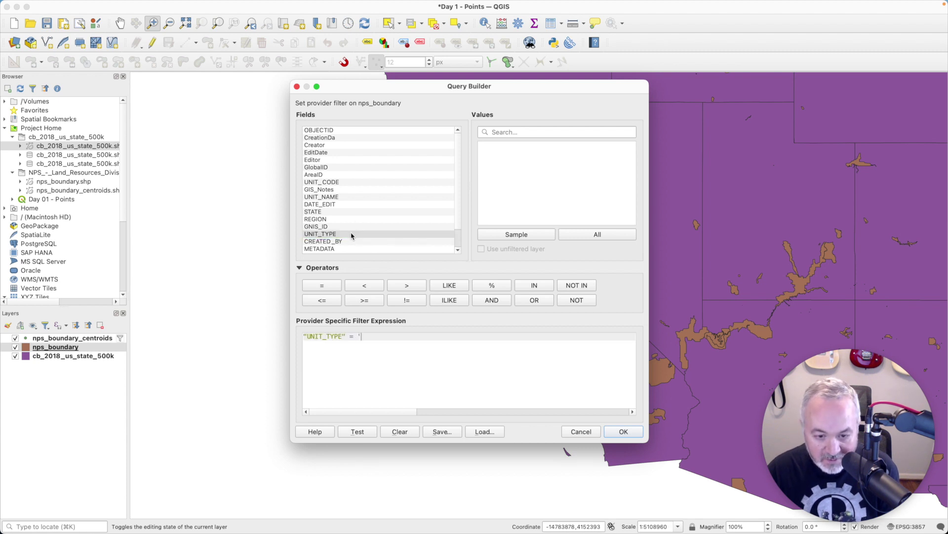
pyautogui.click(354, 235)
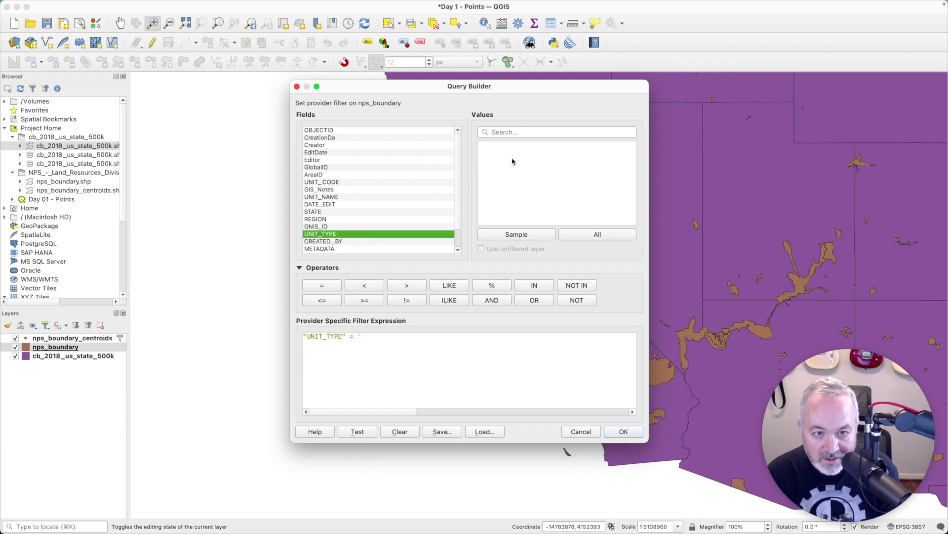
pyautogui.click(617, 235)
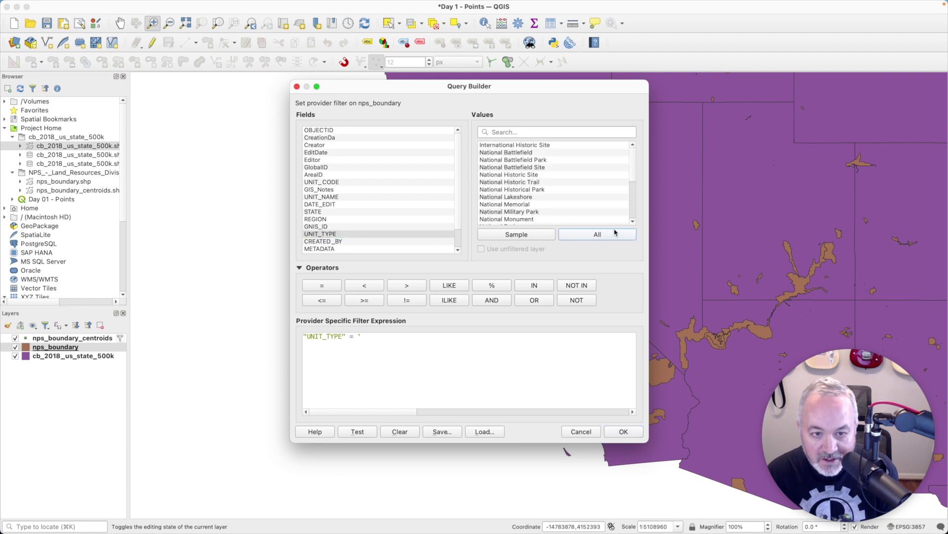
pyautogui.scroll(-4, 634, 211)
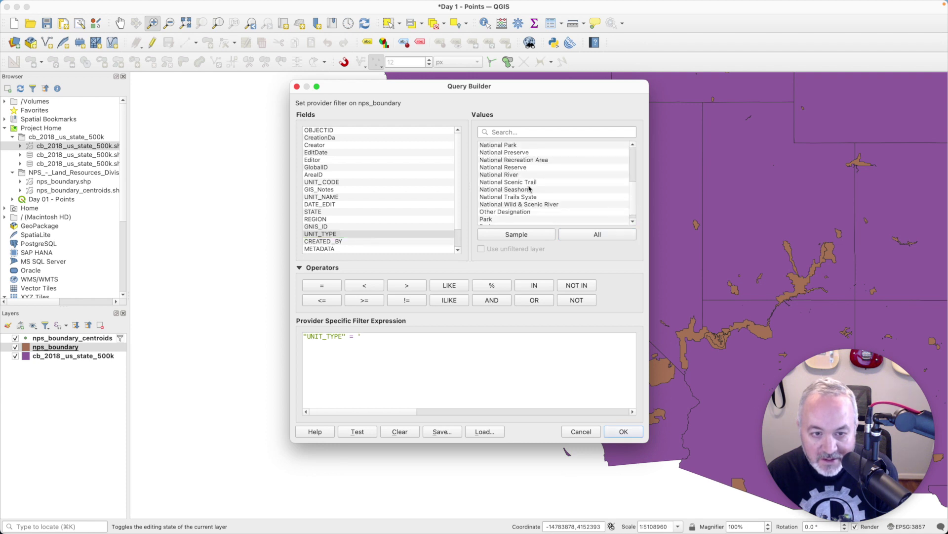
pyautogui.doubleClick(513, 145)
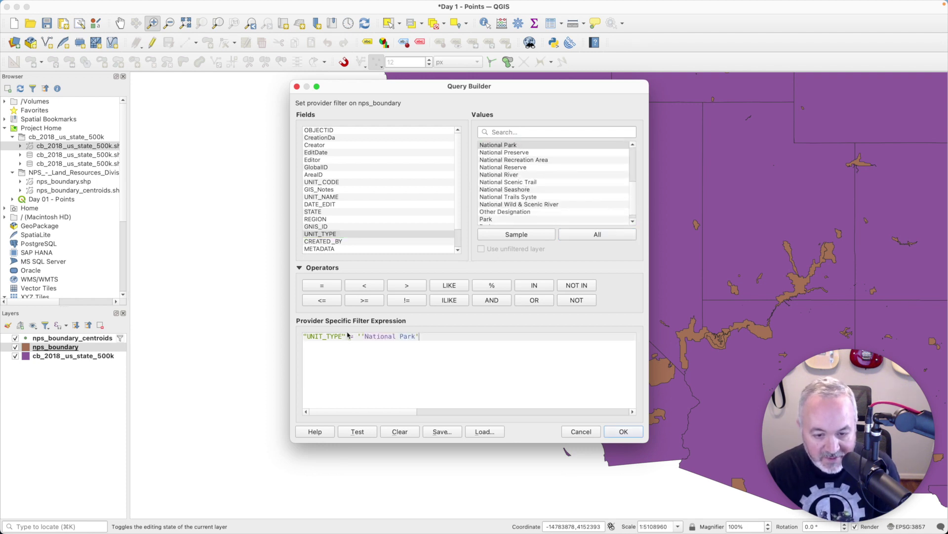
pyautogui.press('BackSpace')
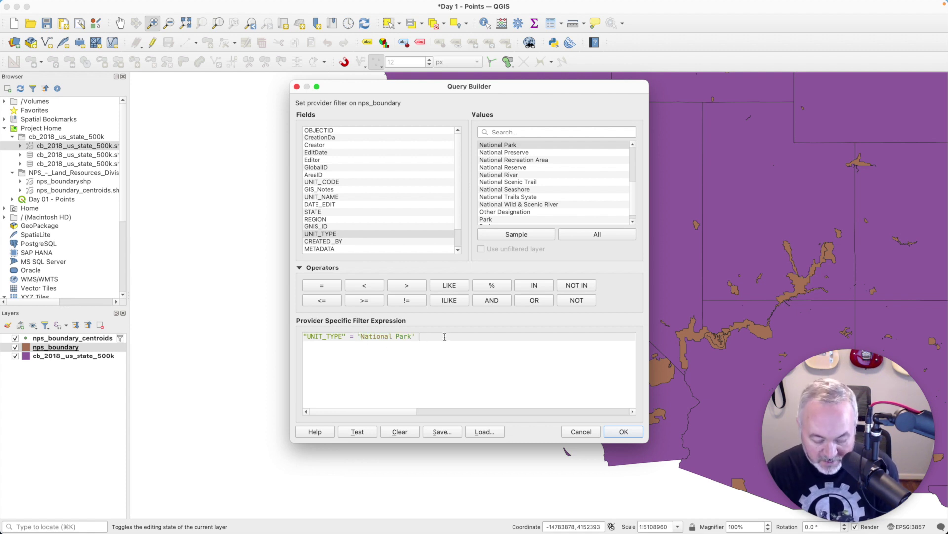
pyautogui.write("STATE = 'CA")
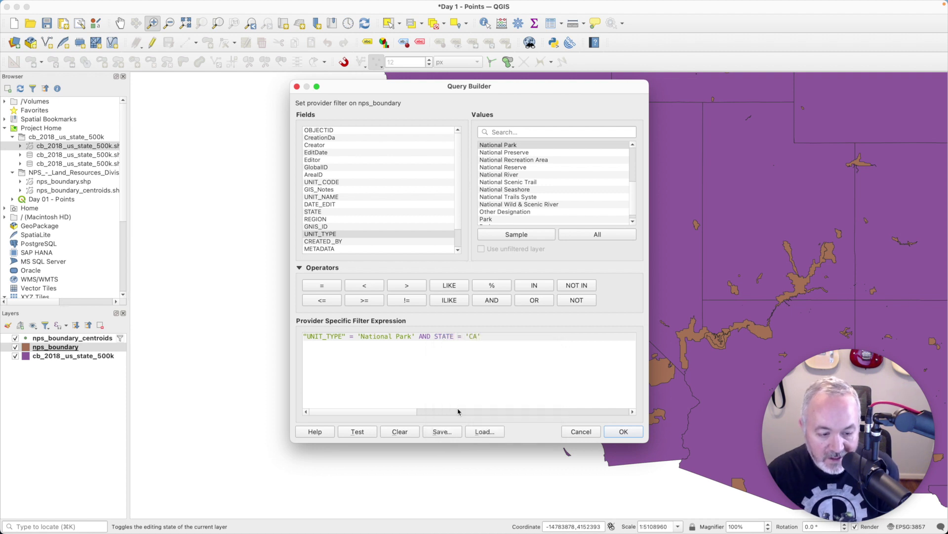
# Test the new filter query and apply it to the nps_boundary layer.
pyautogui.click(367, 433)
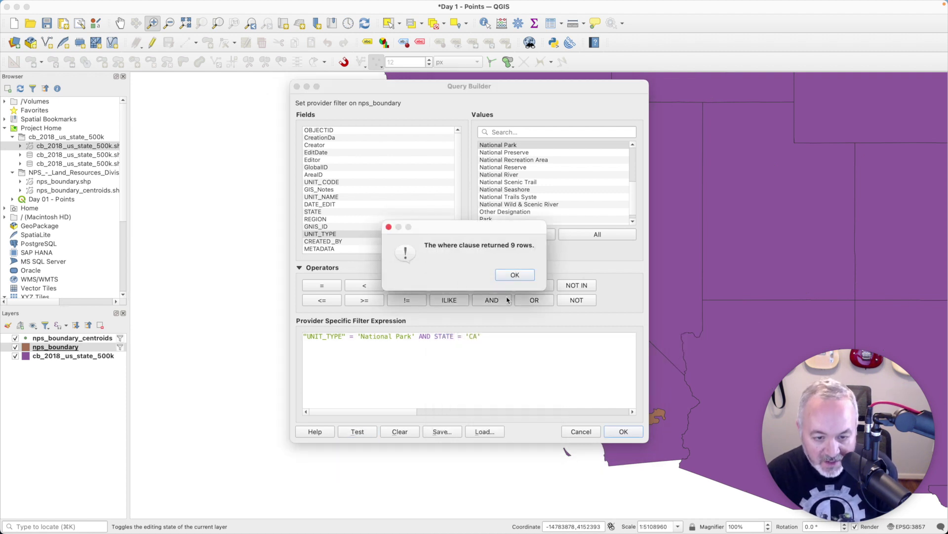
pyautogui.click(514, 275)
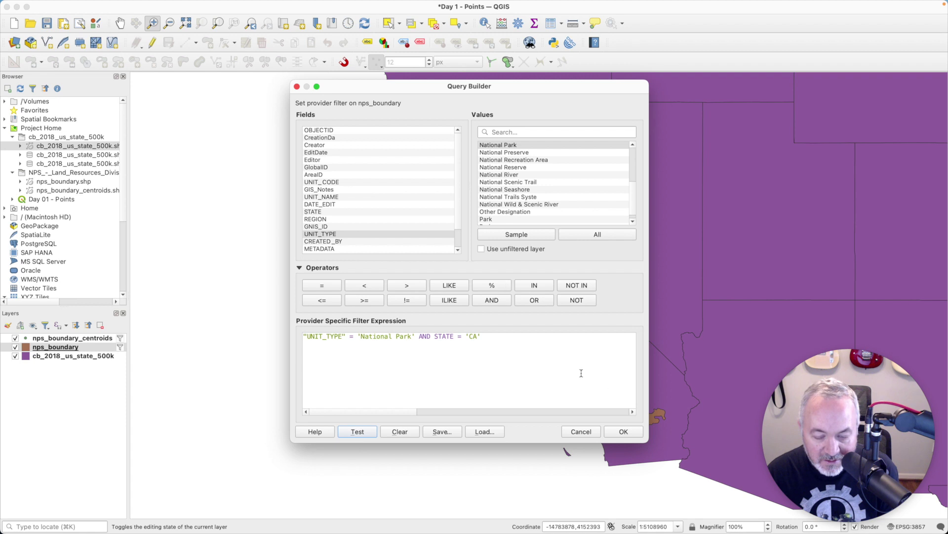
pyautogui.click(624, 431)
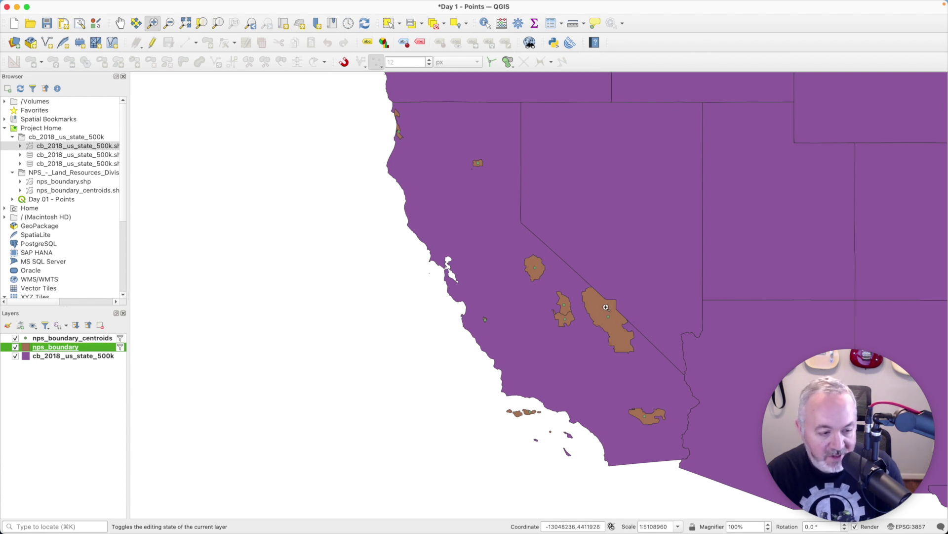
# Change the fill color of the cb_2018_us_state_500k layer to the light green standard color #b2df8a.
pyautogui.click(91, 358)
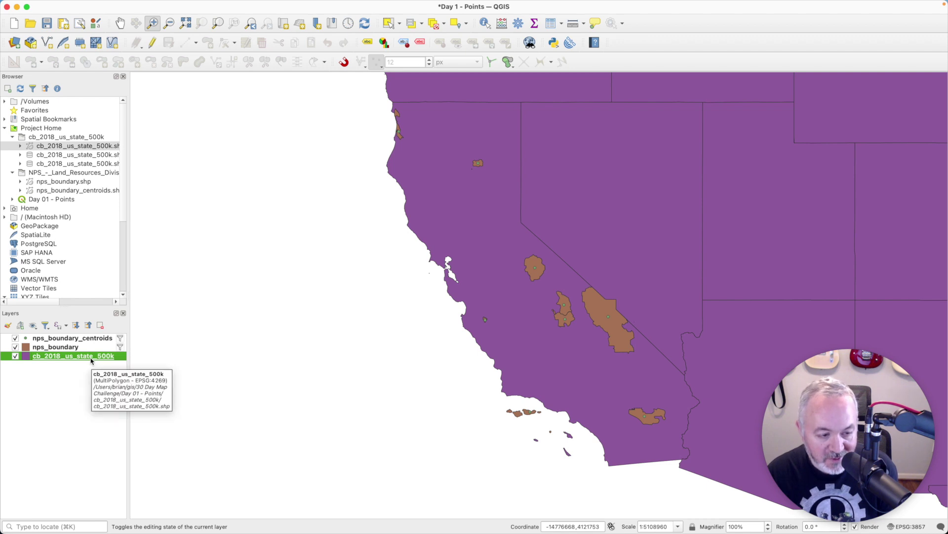
pyautogui.doubleClick(92, 358)
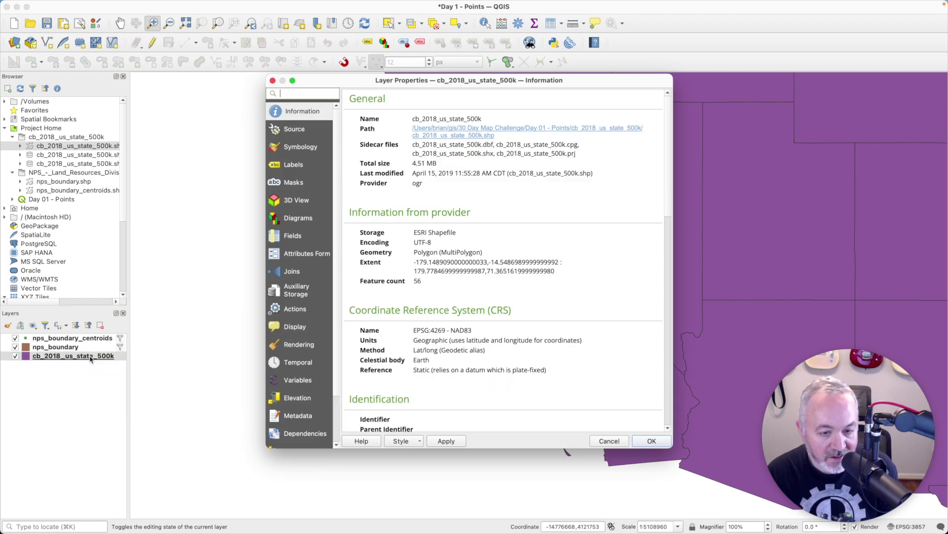
pyautogui.click(316, 149)
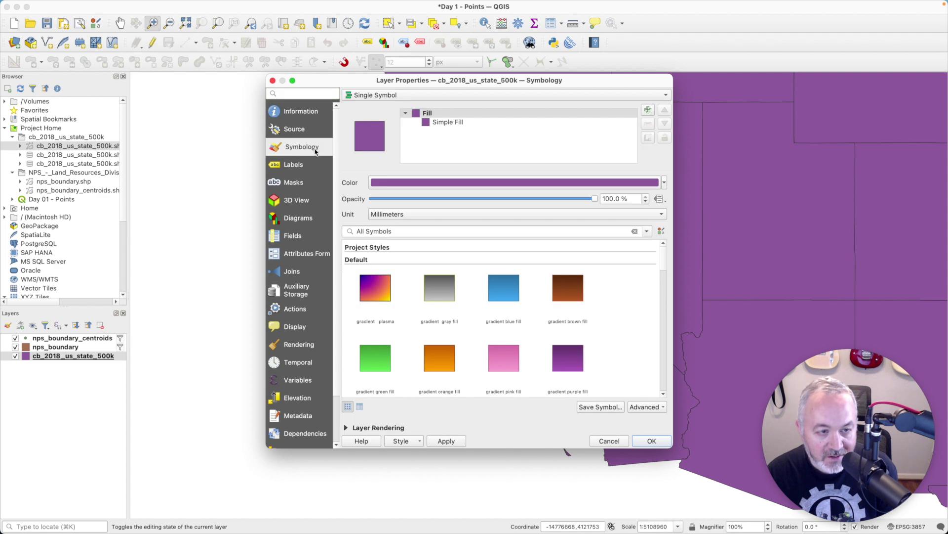
pyautogui.click(642, 183)
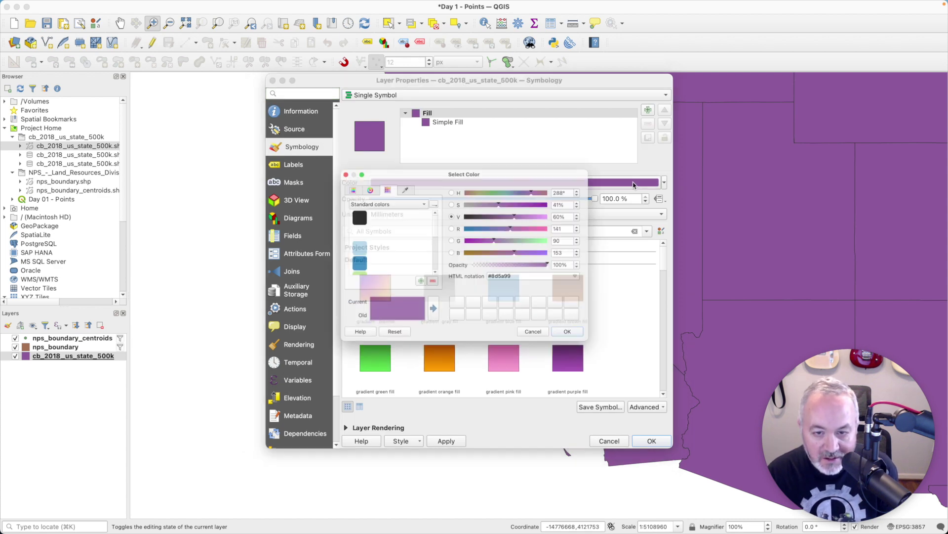
pyautogui.click(567, 347)
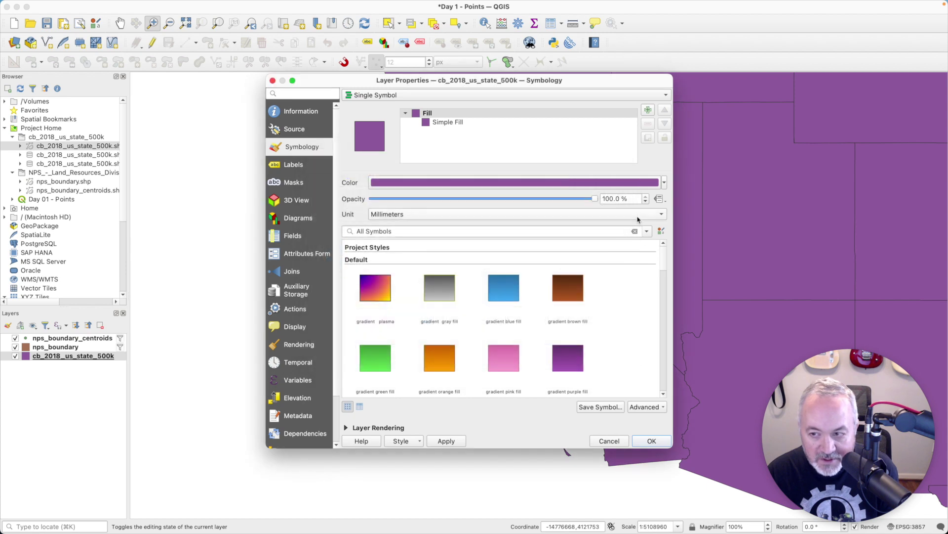
pyautogui.click(665, 184)
pyautogui.click(404, 379)
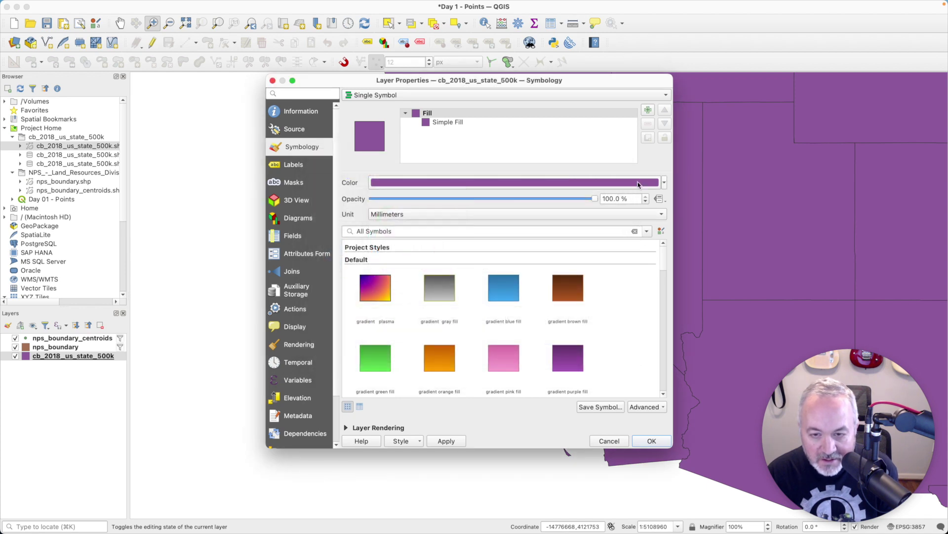
pyautogui.moveTo(431, 222); pyautogui.dragTo(430, 232)
pyautogui.click(340, 270)
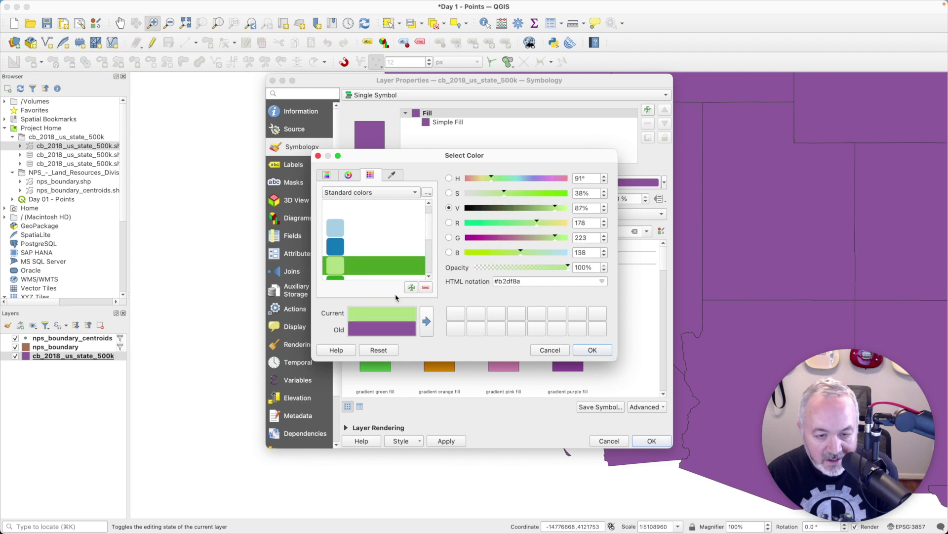
pyautogui.click(580, 350)
pyautogui.click(661, 440)
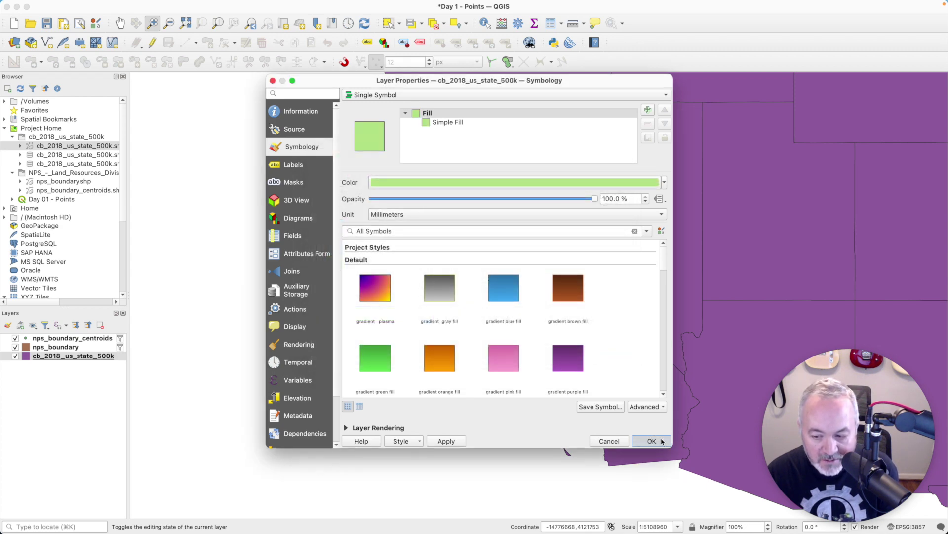
# Change the fill color of the nps_boundary layer to the darker green standard color #33a02c.
pyautogui.click(66, 347)
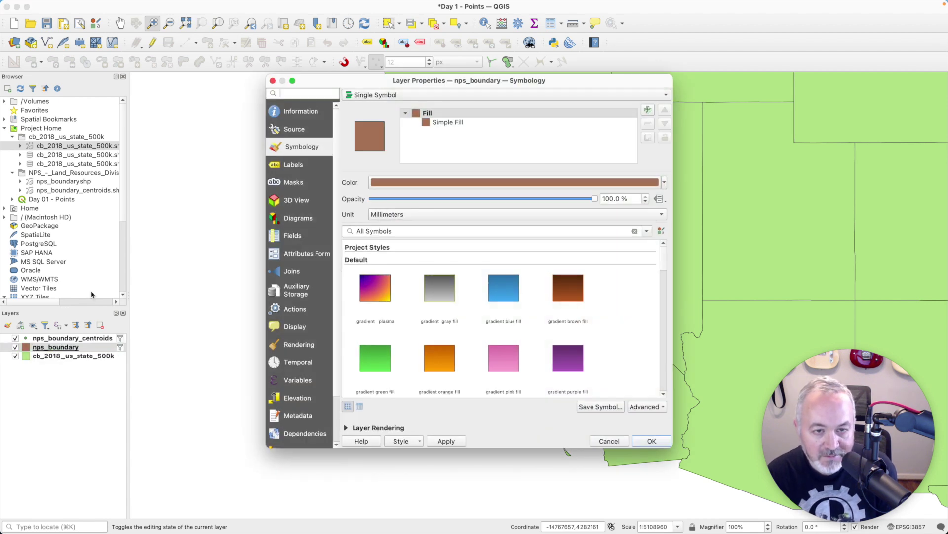
pyautogui.click(545, 187)
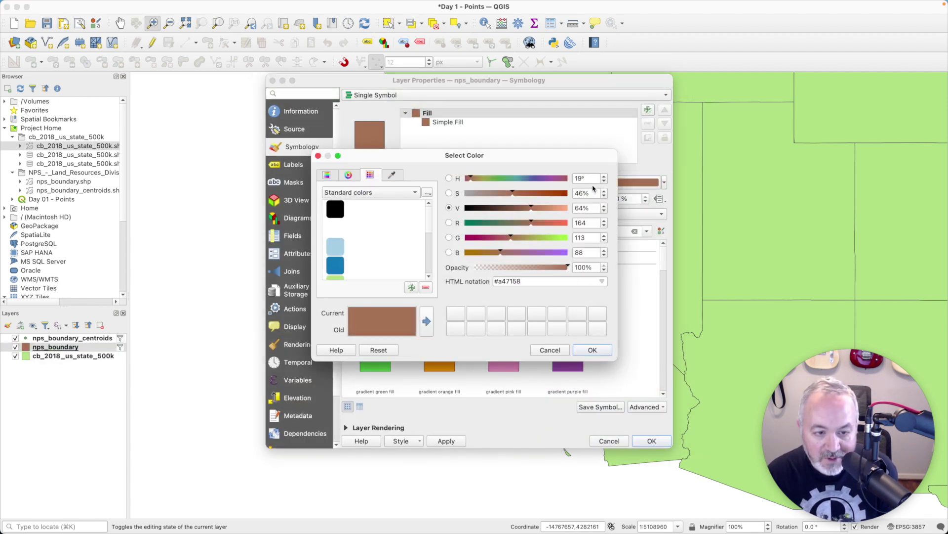
pyautogui.scroll(-2, 352, 241)
pyautogui.click(370, 265)
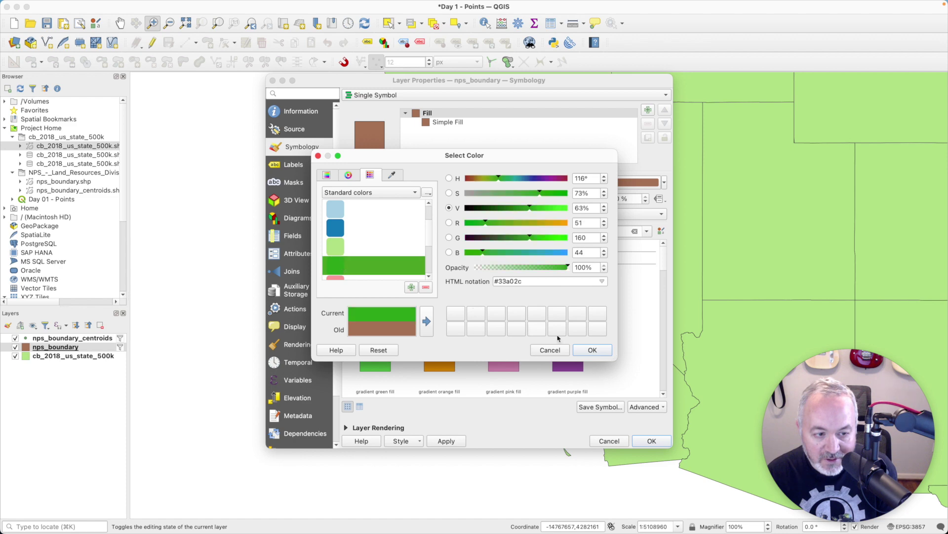
pyautogui.click(592, 350)
pyautogui.click(652, 441)
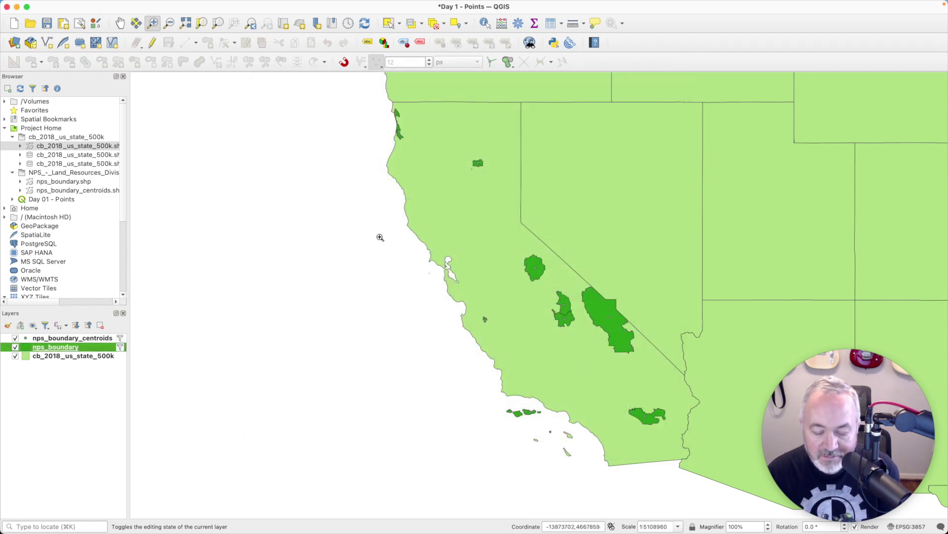
# Apply the "dot black" marker symbol to the nps_boundary_centroids layer.
pyautogui.click(80, 339)
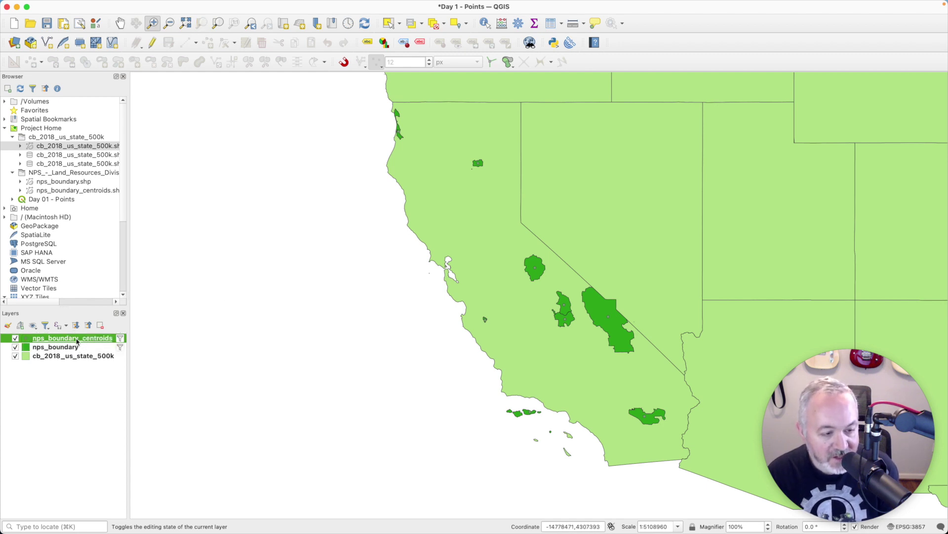
pyautogui.doubleClick(76, 340)
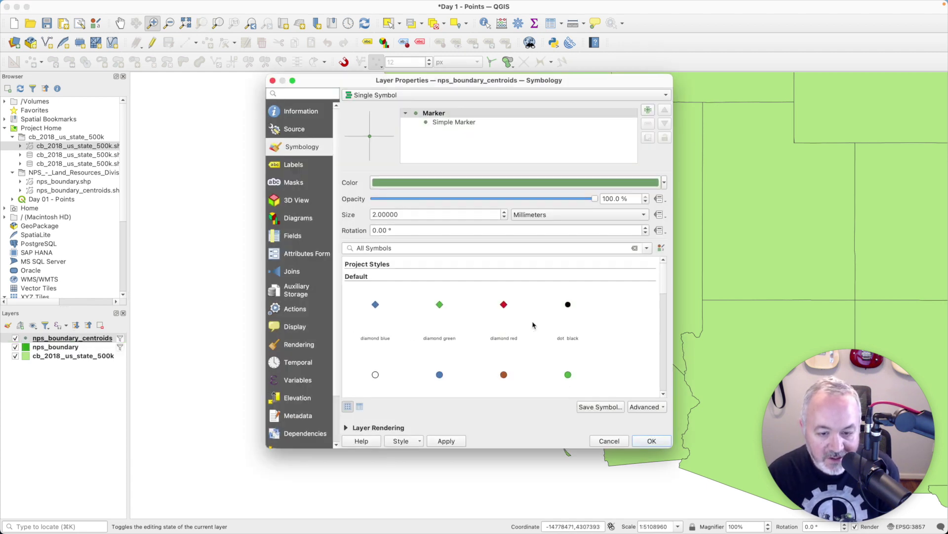
pyautogui.click(569, 305)
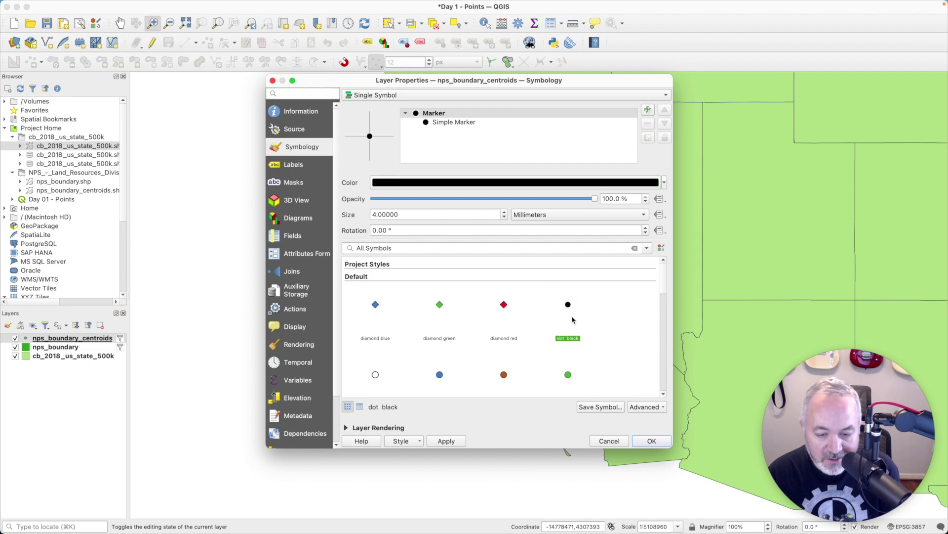
pyautogui.click(651, 440)
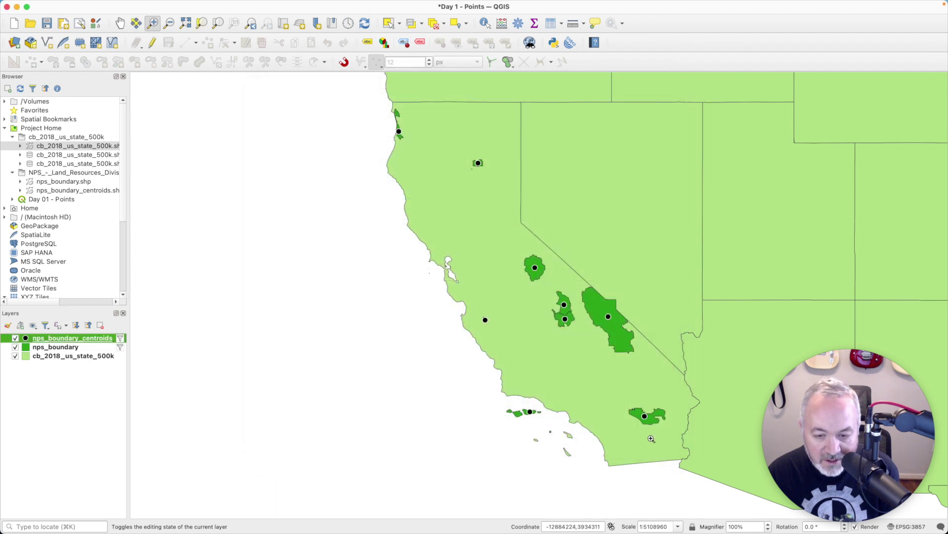
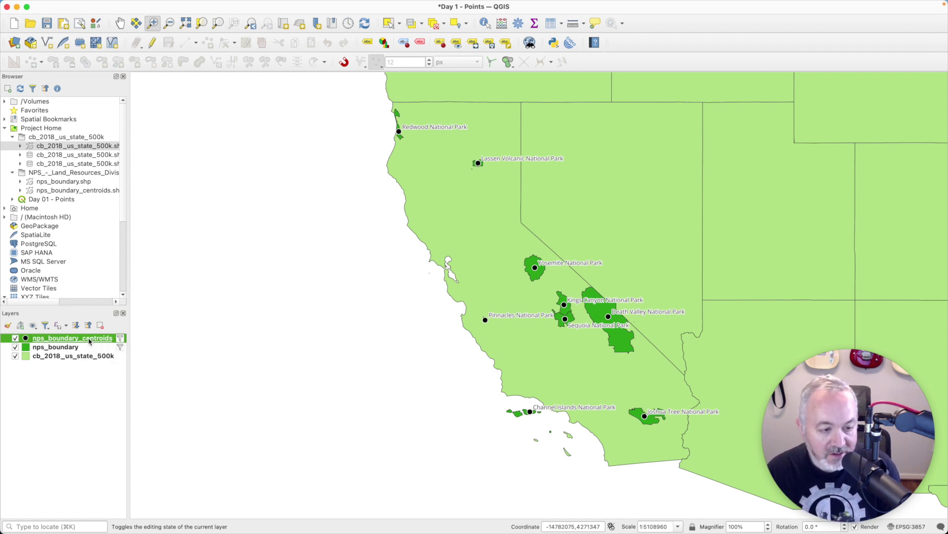
# Enable callouts for the labels of the nps_boundary_centroids layer.
pyautogui.doubleClick(87, 341)
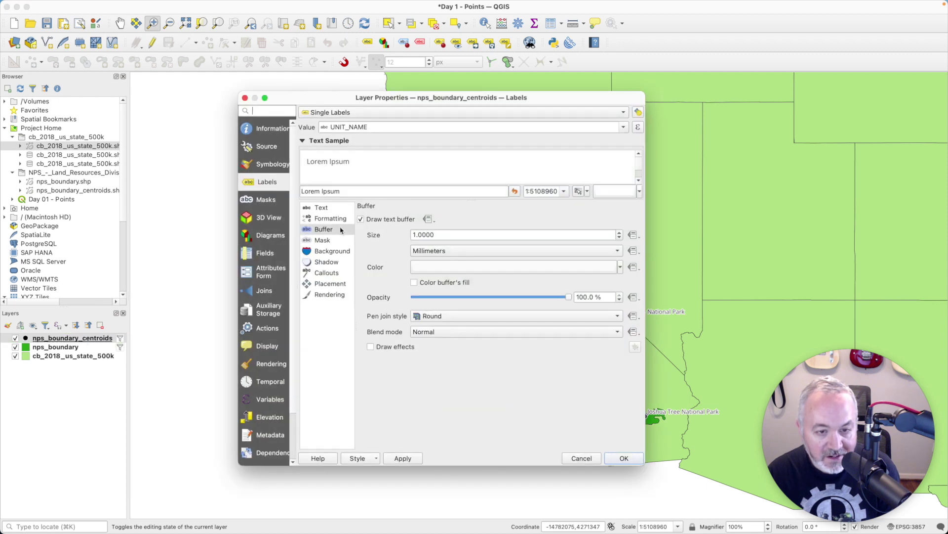
pyautogui.click(330, 273)
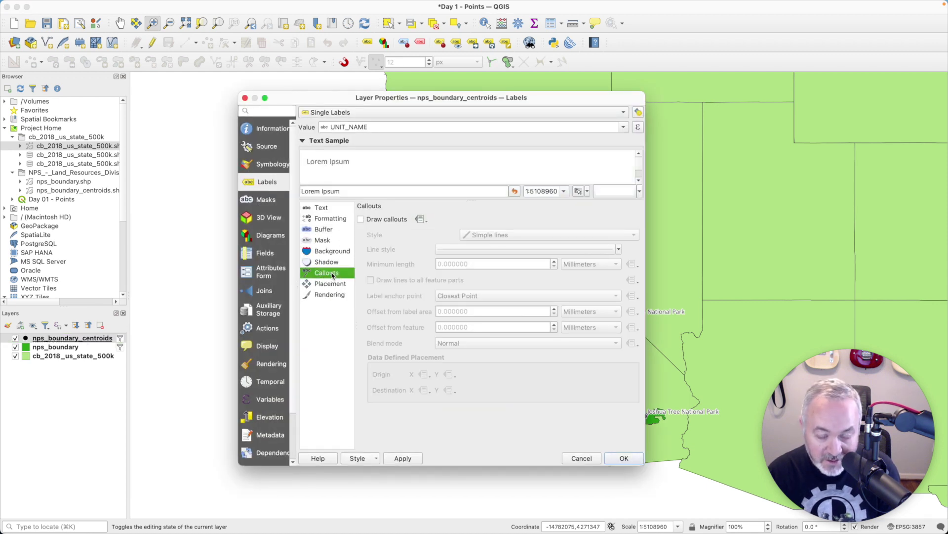
pyautogui.click(361, 219)
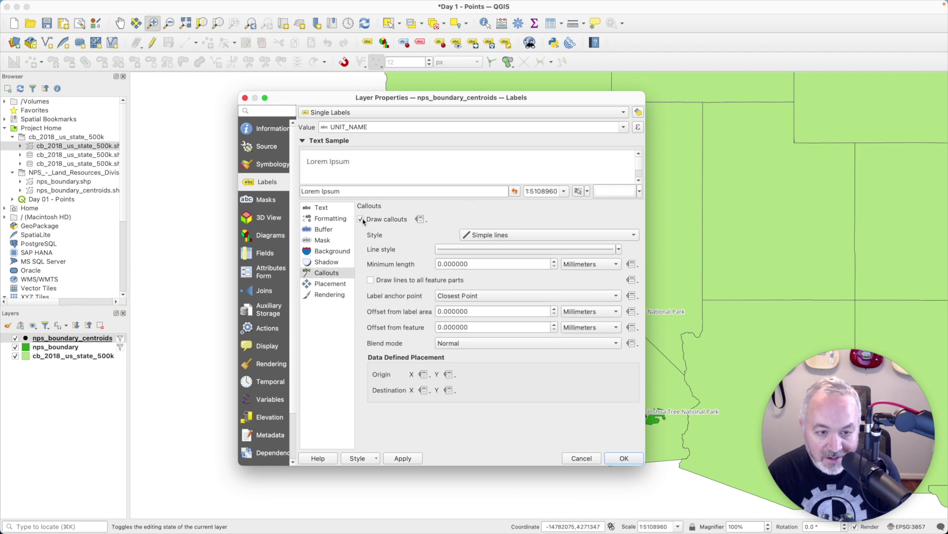
# Set the stroke style of the label callouts' simple line to Dot Line and apply the nps_boundary_centroids label settings.
pyautogui.click(619, 249)
pyautogui.click(619, 249)
pyautogui.click(579, 249)
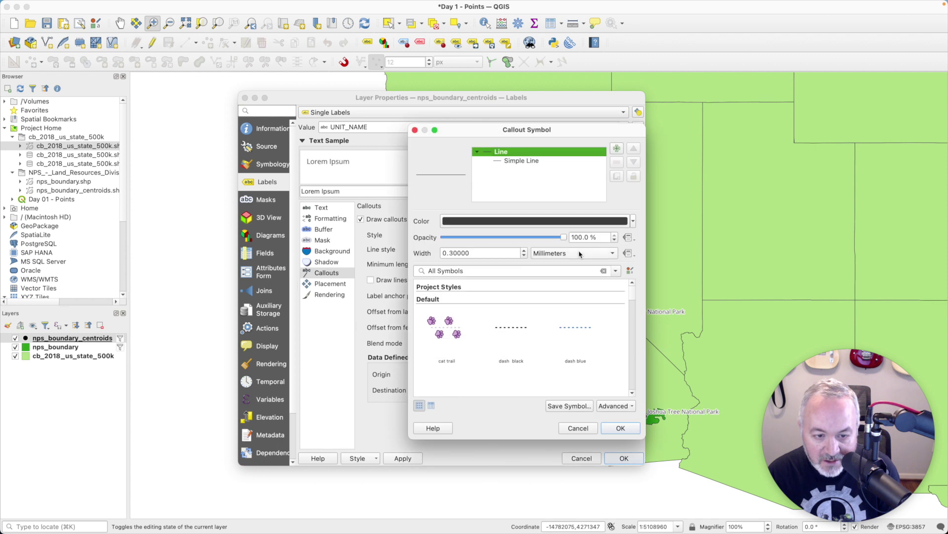
pyautogui.click(514, 161)
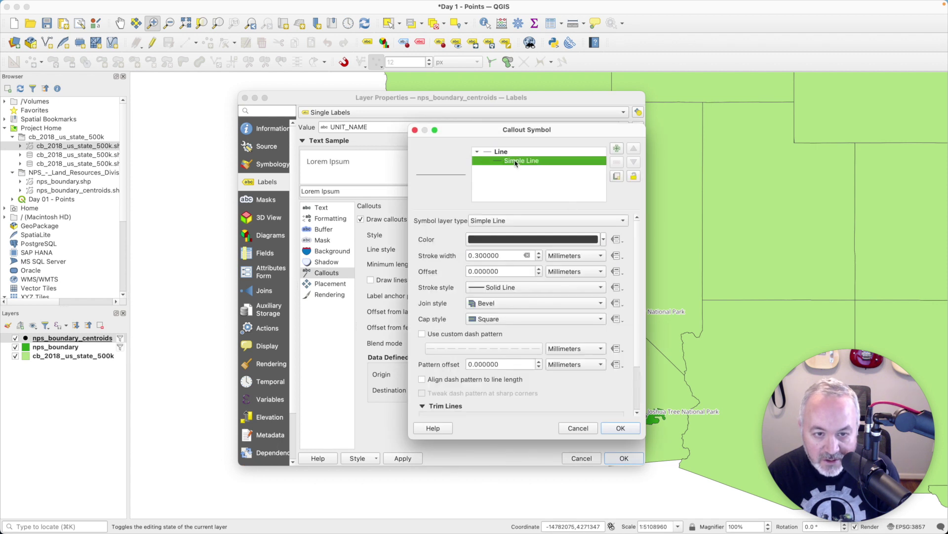
pyautogui.click(546, 288)
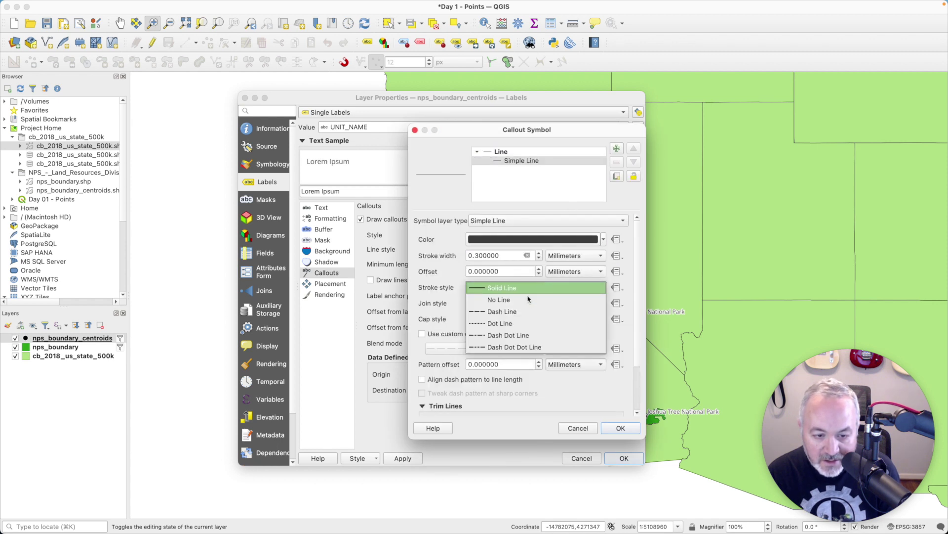
pyautogui.click(519, 326)
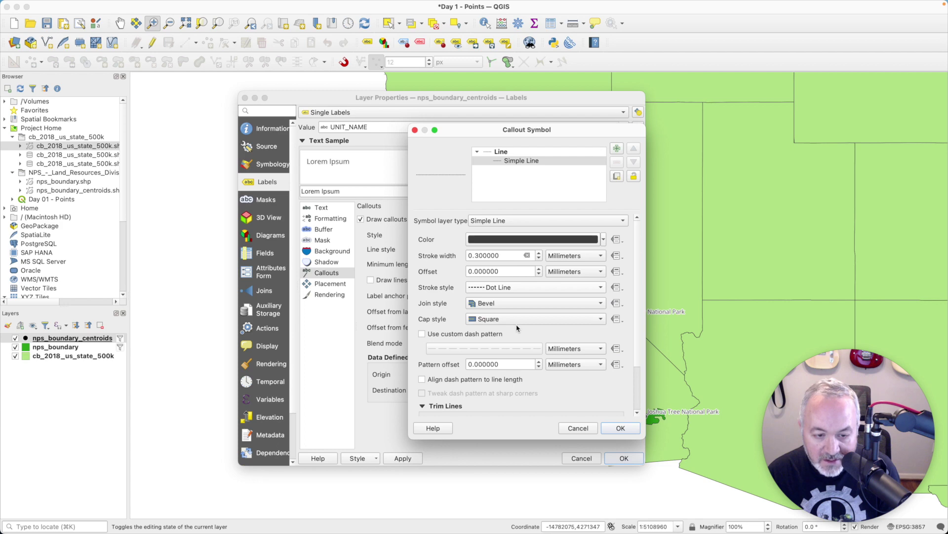
pyautogui.click(620, 428)
pyautogui.click(624, 458)
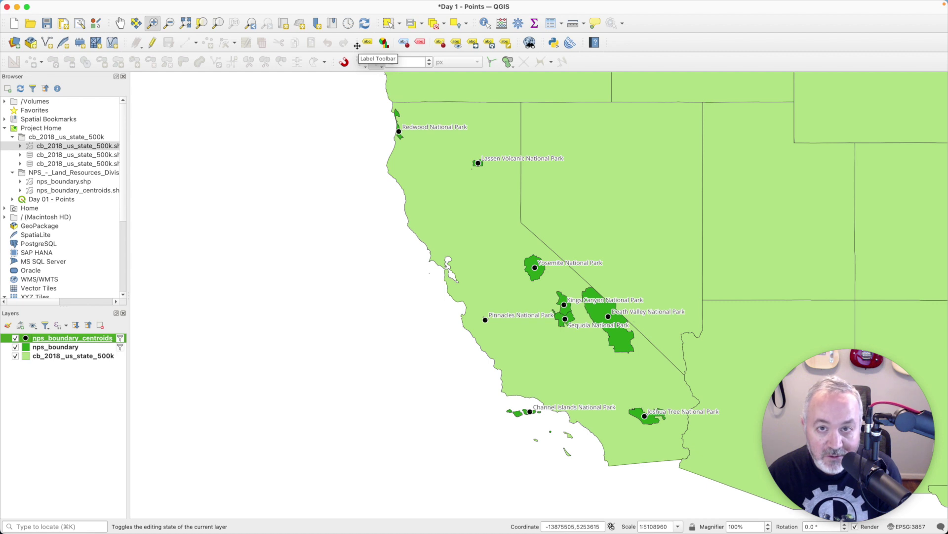
# Start moving the Redwood National Park label and set OBJECTID as the primary key for the layer's auxiliary storage.
pyautogui.click(473, 44)
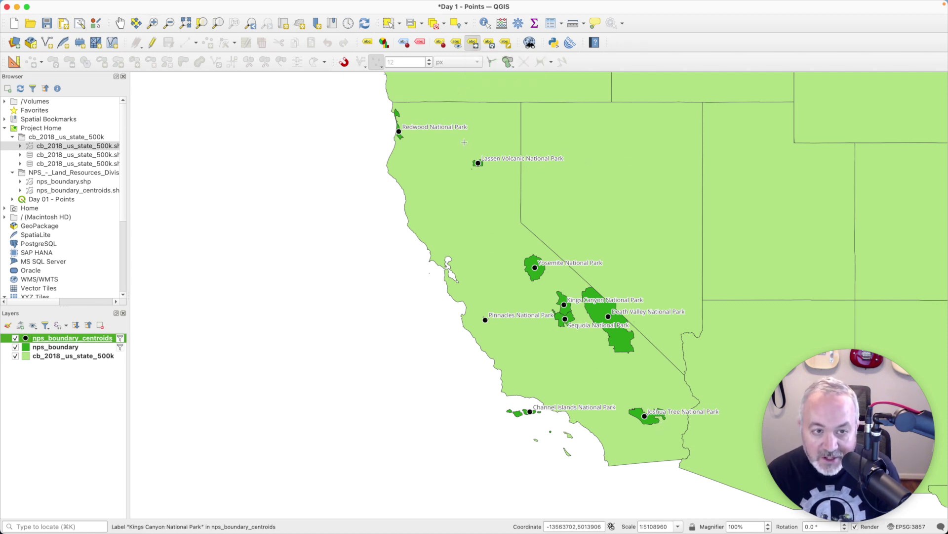
pyautogui.click(435, 128)
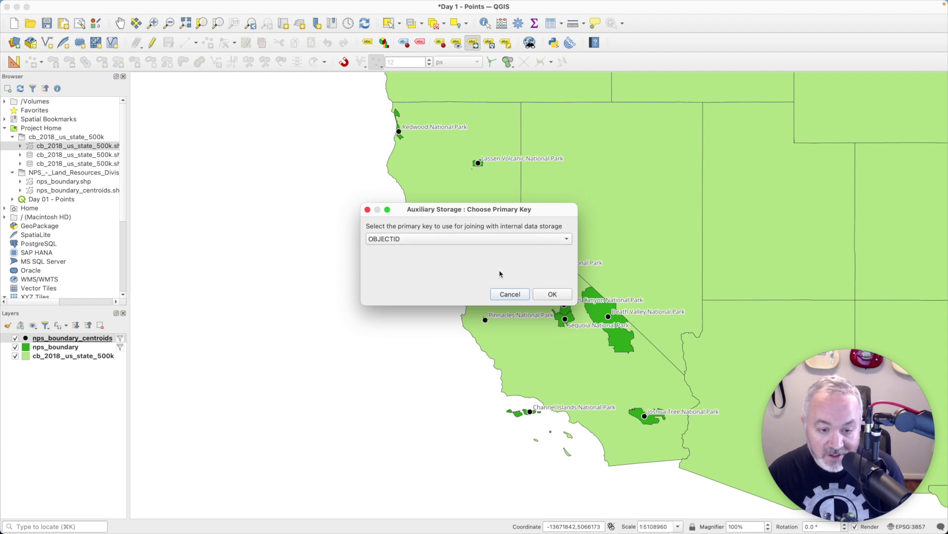
pyautogui.click(563, 239)
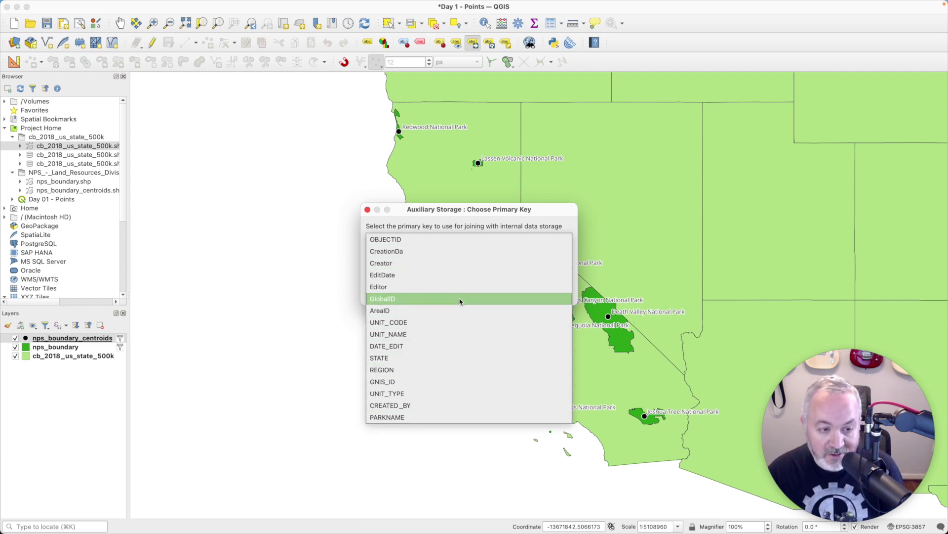
pyautogui.click(444, 240)
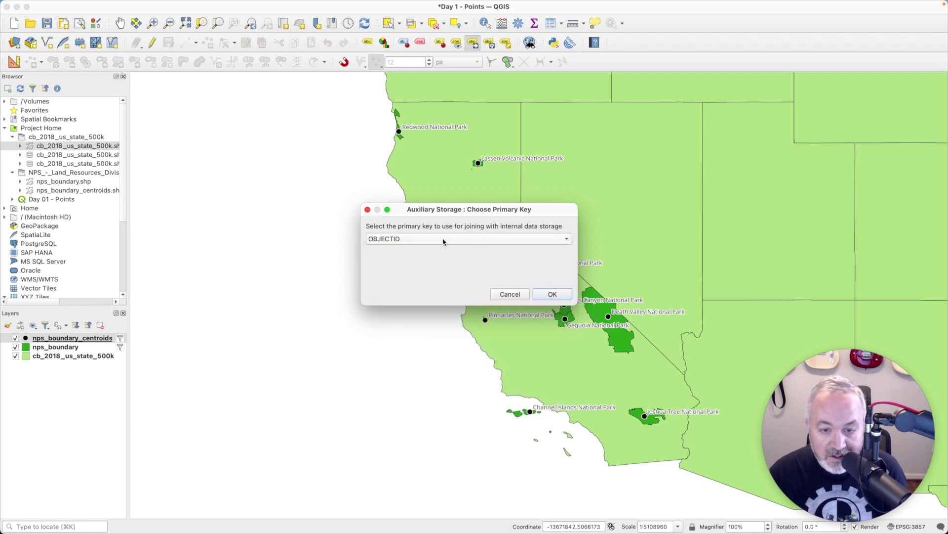
pyautogui.click(554, 295)
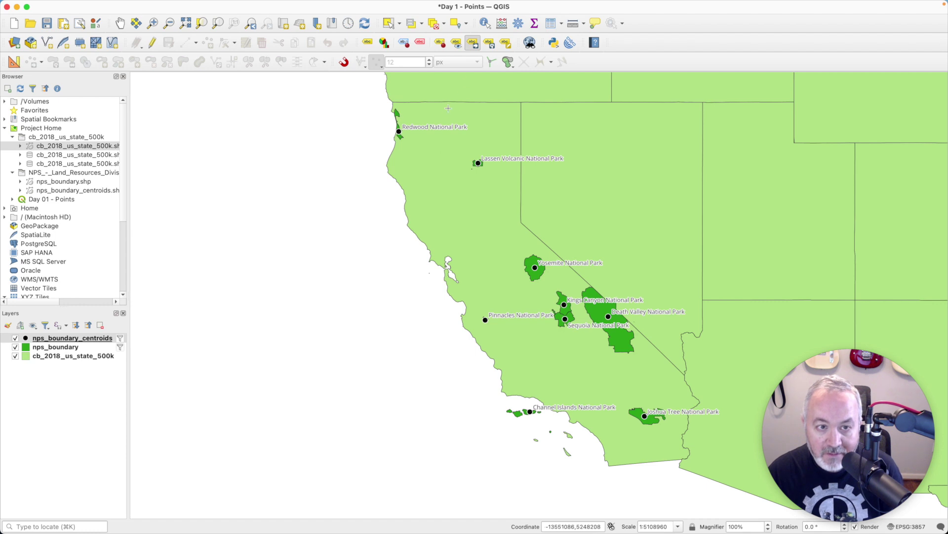
# Move the Redwood, Lassen Volcanic, Yosemite and Kings Canyon National Park labels into the ocean west of the California coast.
pyautogui.click(443, 125)
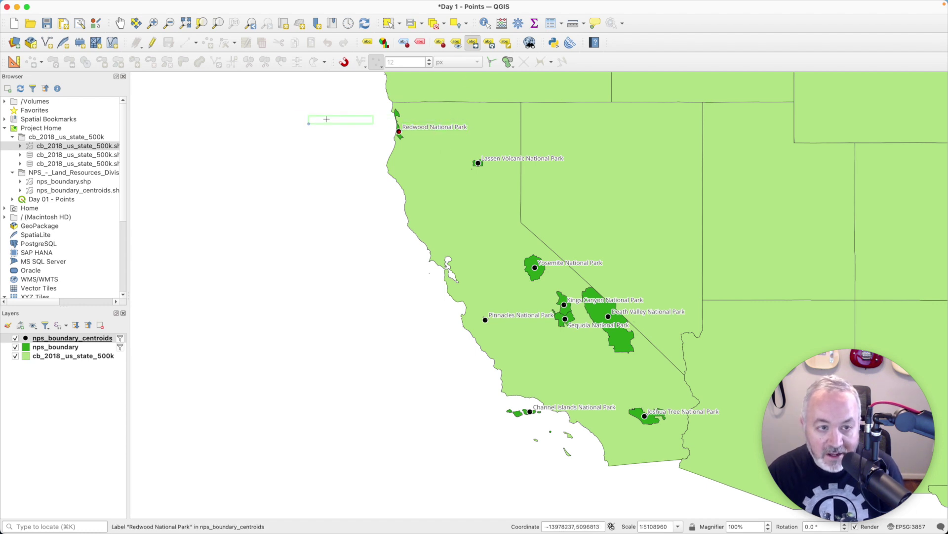
pyautogui.click(317, 126)
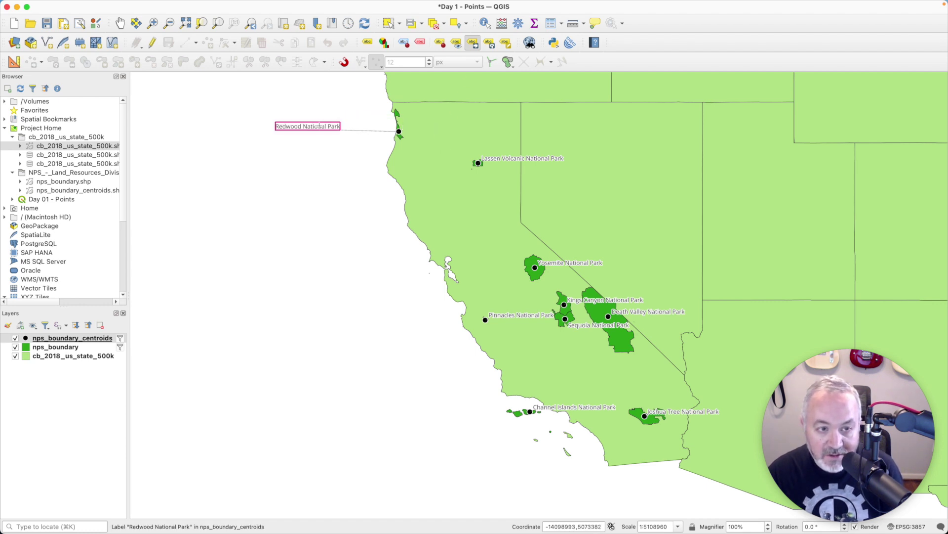
pyautogui.click(524, 159)
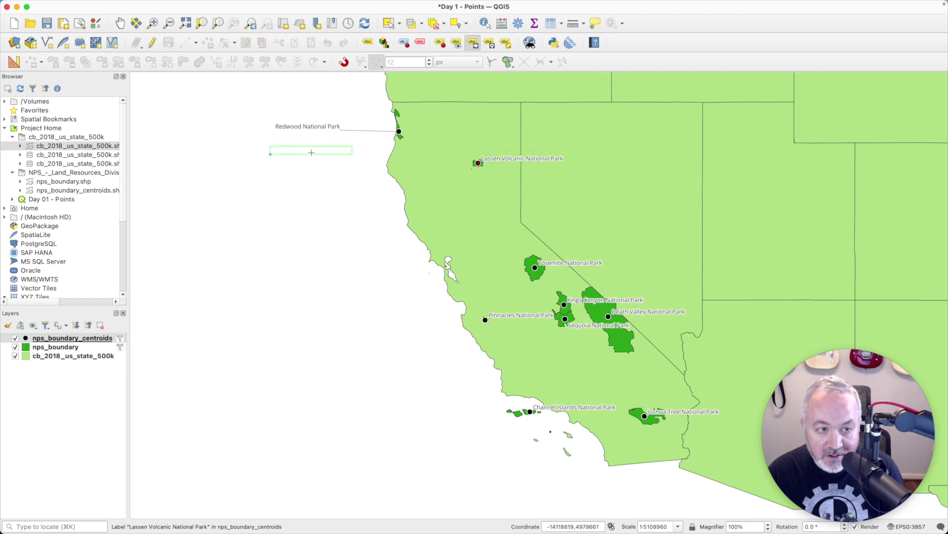
pyautogui.click(312, 152)
pyautogui.click(554, 263)
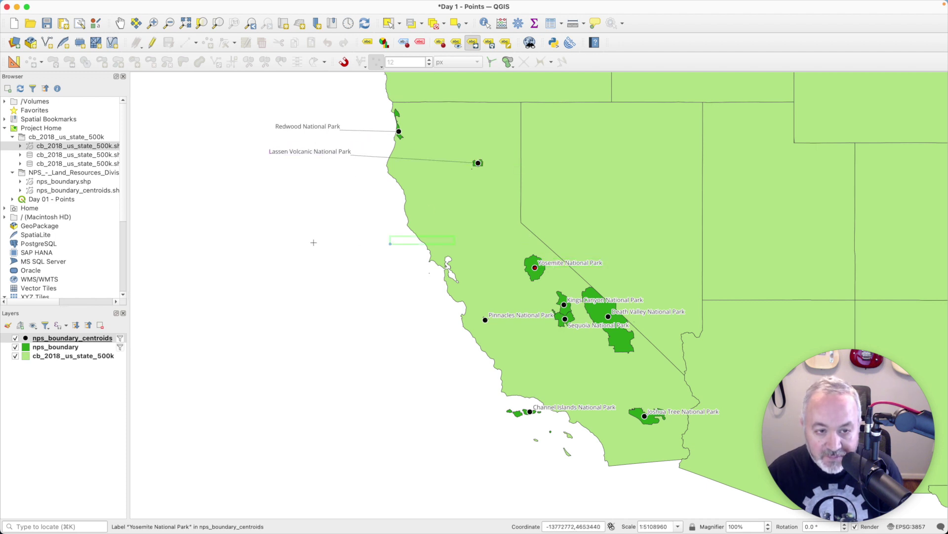
pyautogui.click(302, 257)
pyautogui.click(588, 300)
pyautogui.click(310, 288)
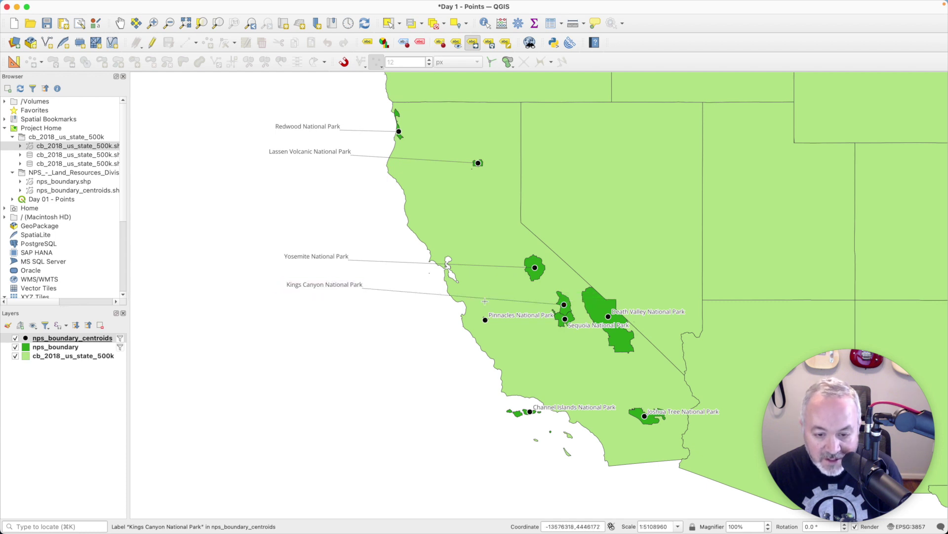
# Move the Death Valley, Pinnacles and Sequoia National Park labels into the ocean below the Kings Canyon label.
pyautogui.click(626, 313)
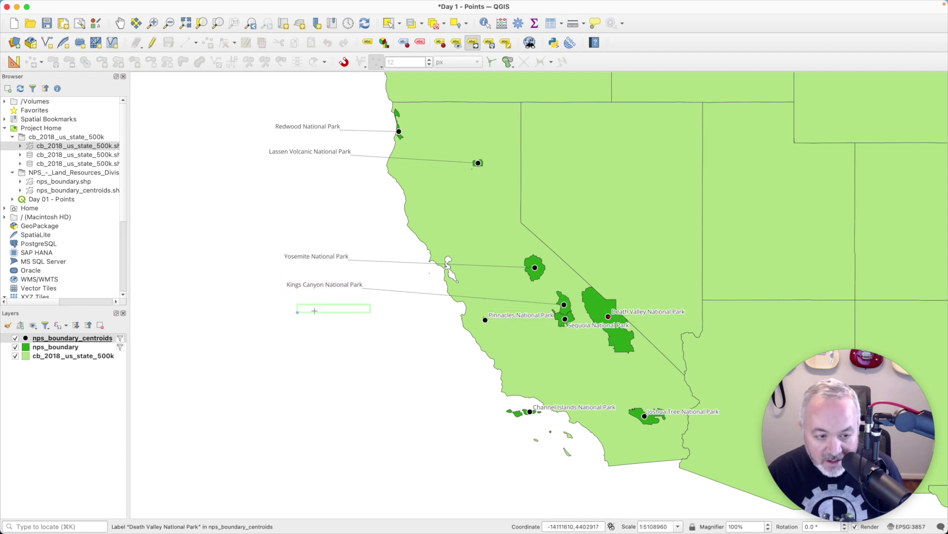
pyautogui.click(305, 302)
pyautogui.click(533, 317)
pyautogui.click(483, 324)
pyautogui.click(511, 319)
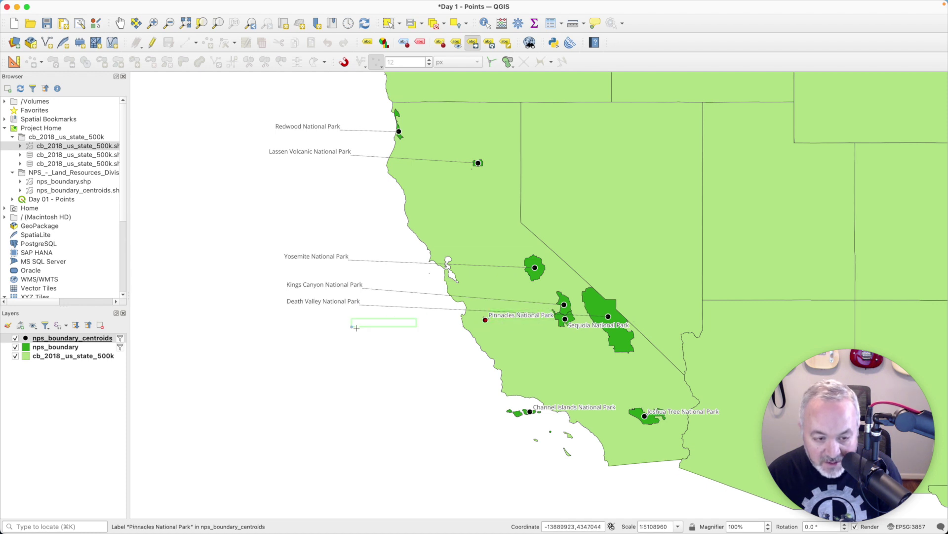
pyautogui.click(314, 321)
pyautogui.click(548, 314)
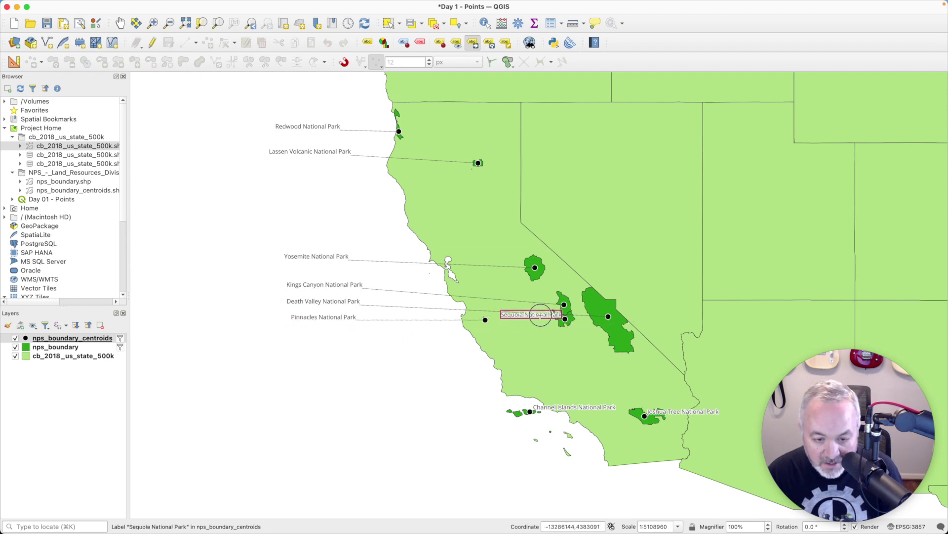
pyautogui.click(337, 341)
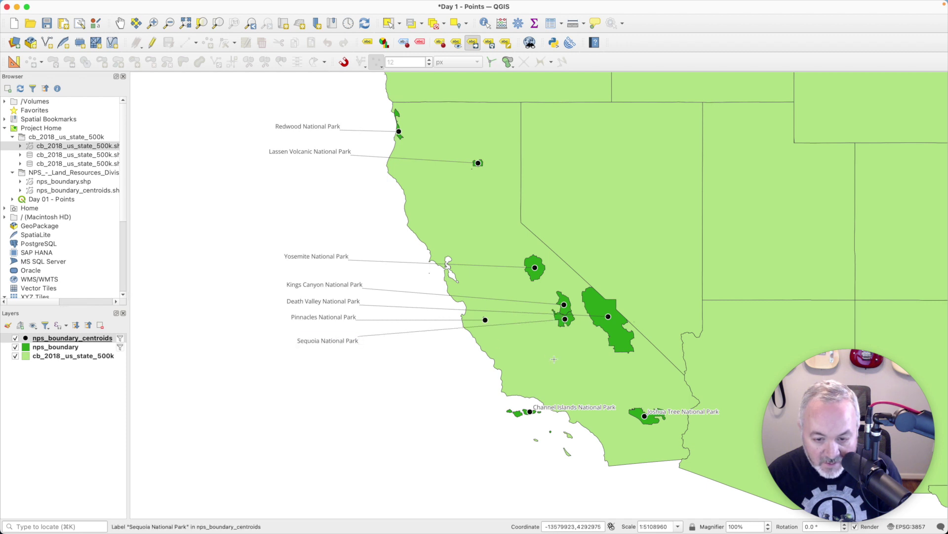
# Move the Channel Islands and Joshua Tree National Park labels into the ocean below the Sequoia label and save the project.
pyautogui.click(578, 405)
pyautogui.click(331, 378)
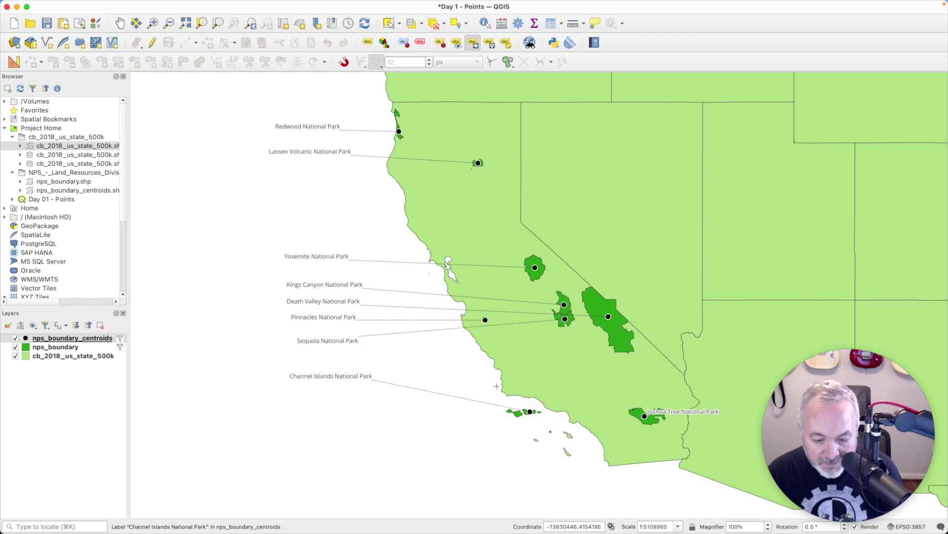
pyautogui.click(671, 410)
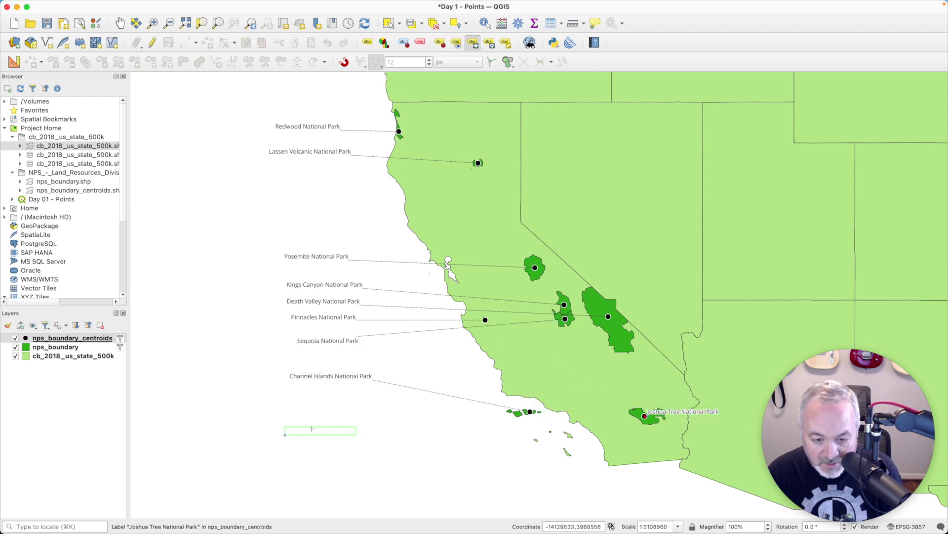
pyautogui.click(318, 427)
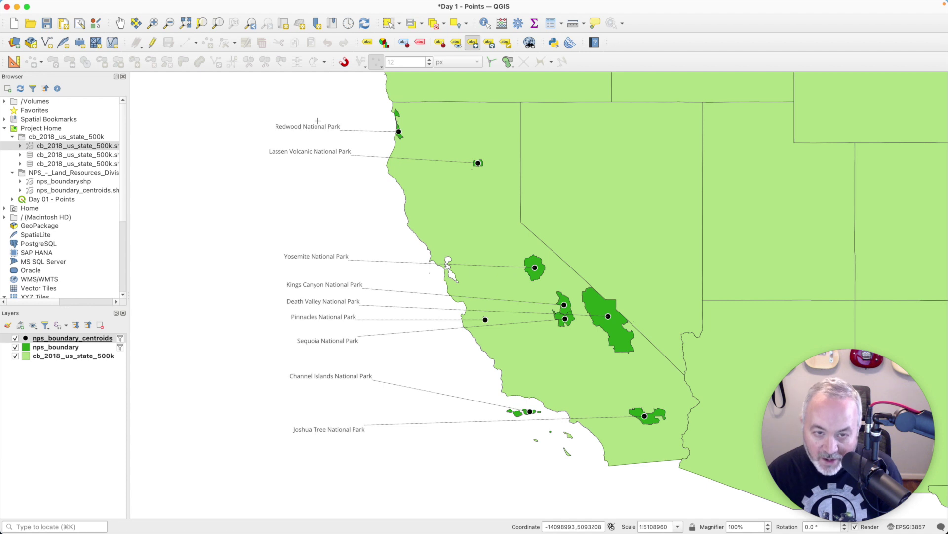
pyautogui.press('super+s')
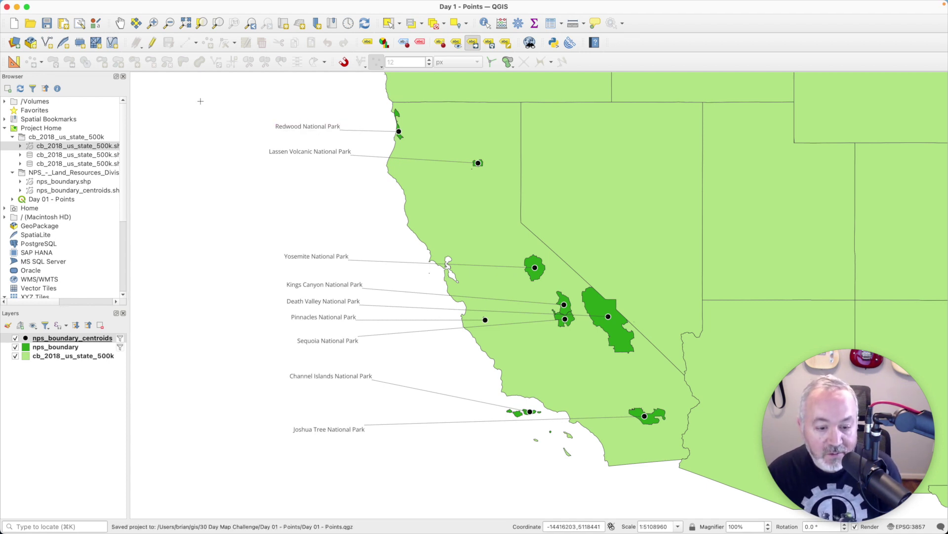
# Create a new print layout titled Portrait.
pyautogui.click(63, 5)
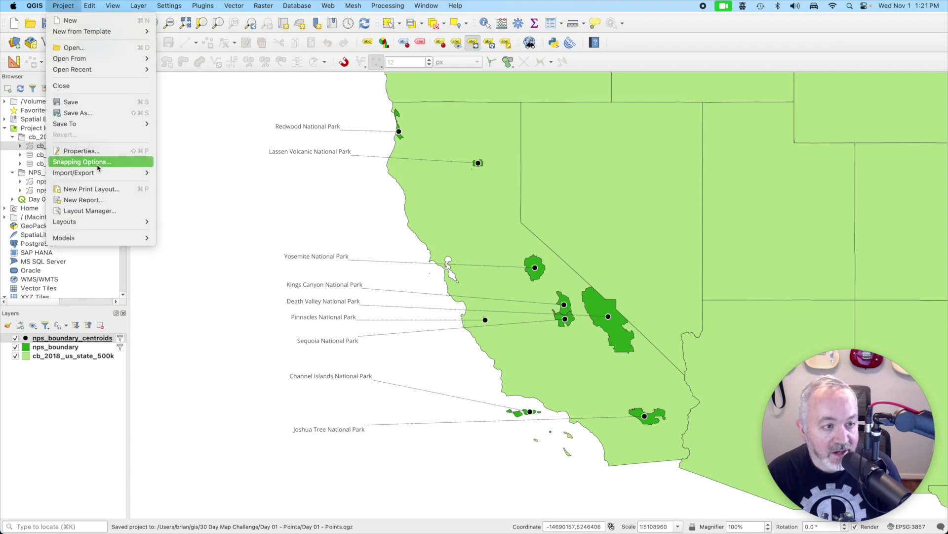
pyautogui.click(103, 193)
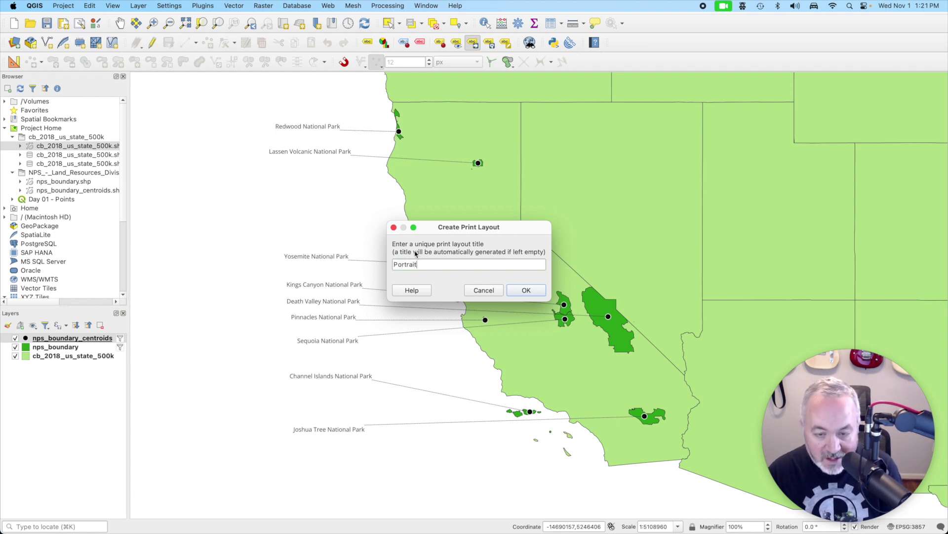
pyautogui.click(526, 290)
# Set the layout page to Letter size in Portrait orientation.
pyautogui.rightClick(394, 184)
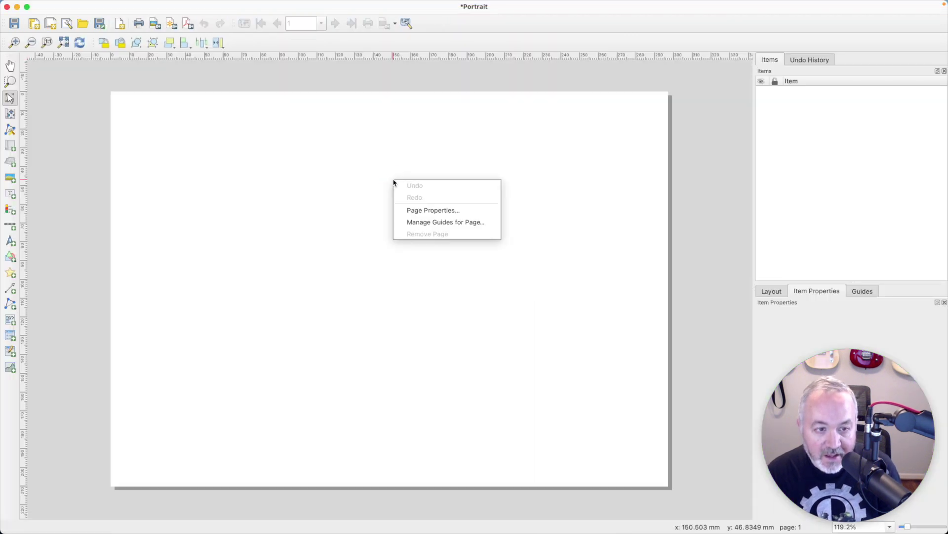
pyautogui.click(444, 216)
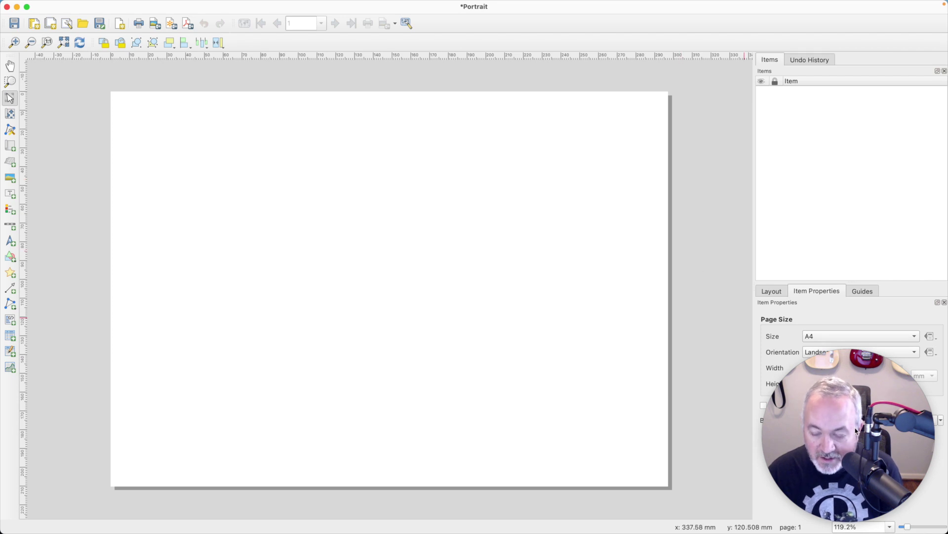
pyautogui.click(834, 336)
pyautogui.click(831, 324)
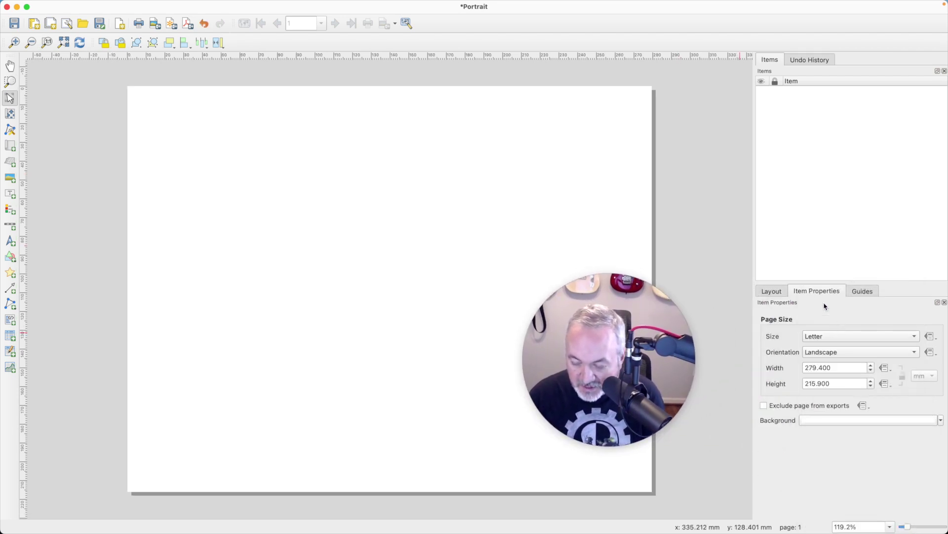
pyautogui.click(849, 352)
pyautogui.click(822, 336)
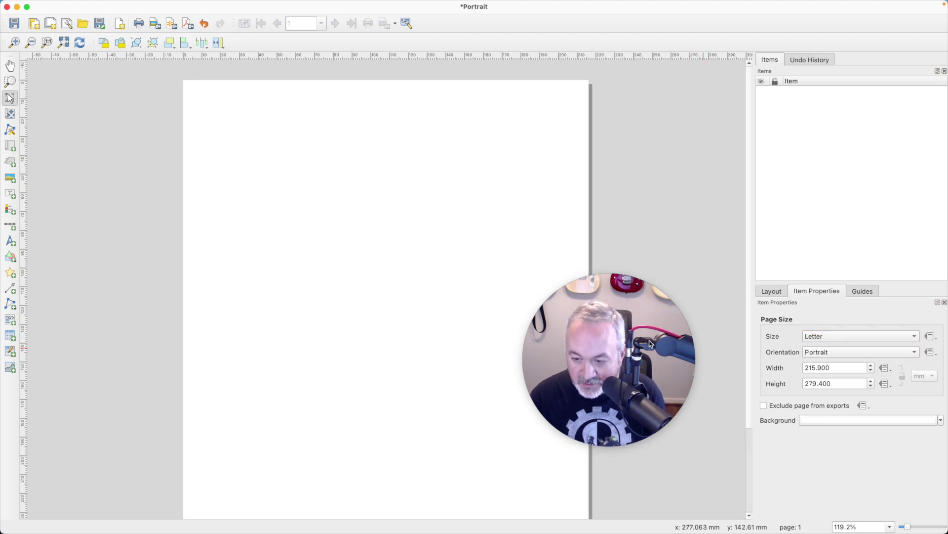
pyautogui.moveTo(650, 340); pyautogui.dragTo(686, 407)
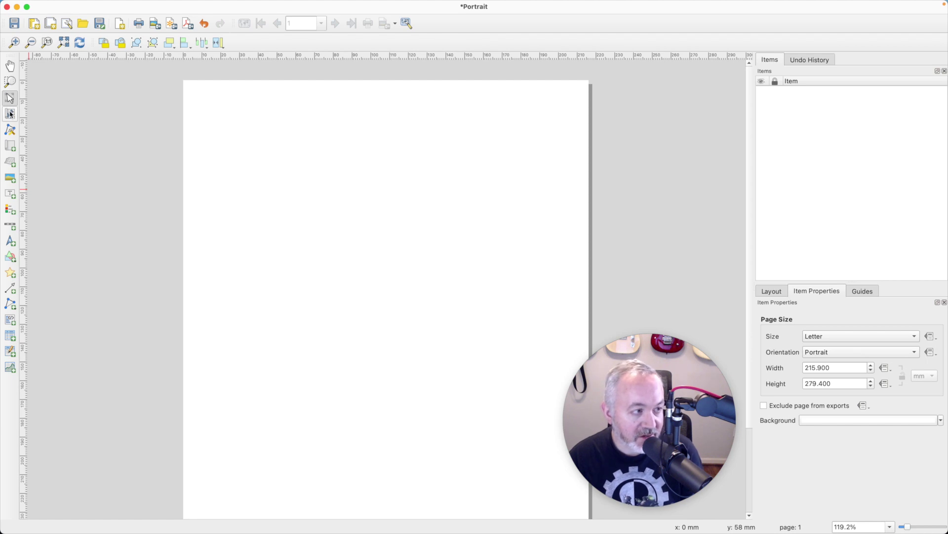
# Add a map spanning nearly the full page width and extend its lower edge to just above the page bottom.
pyautogui.click(10, 145)
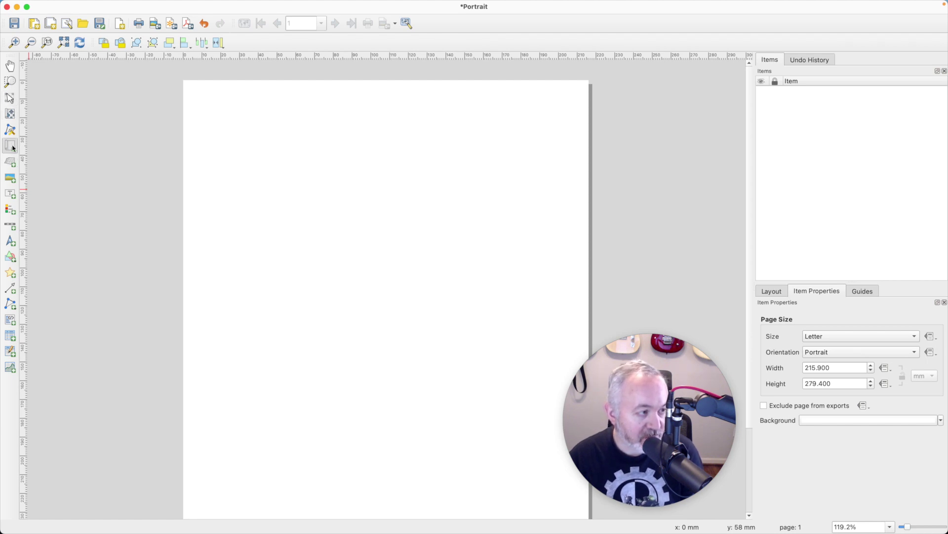
pyautogui.moveTo(193, 120); pyautogui.dragTo(583, 514)
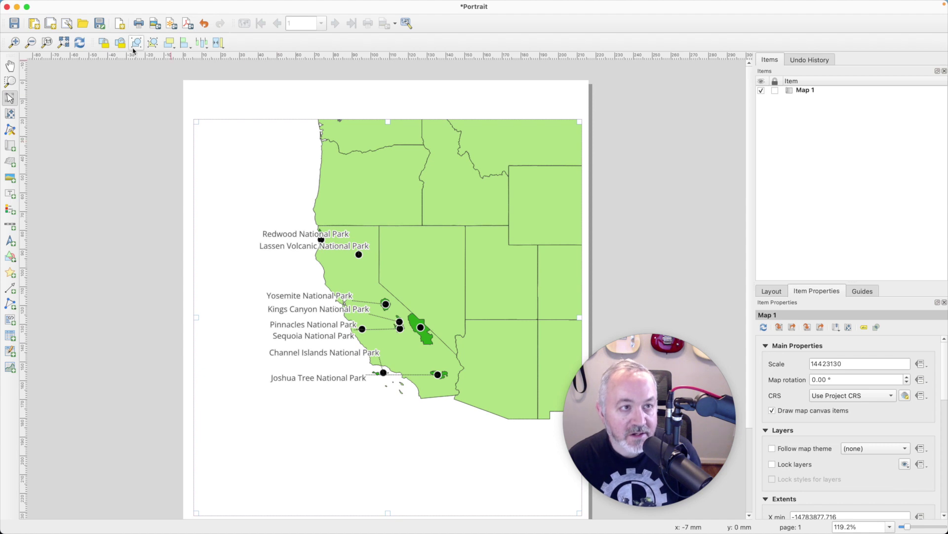
pyautogui.click(67, 45)
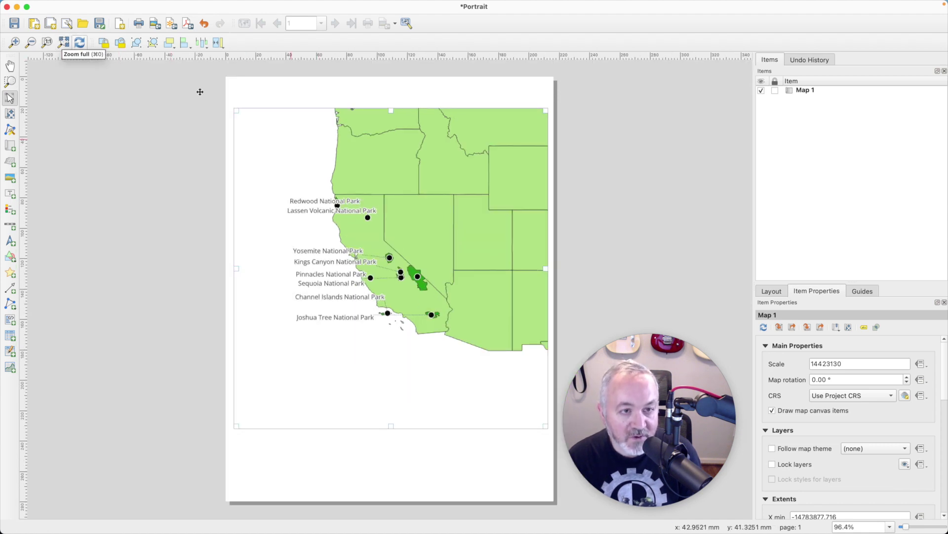
pyautogui.moveTo(391, 425); pyautogui.dragTo(390, 488)
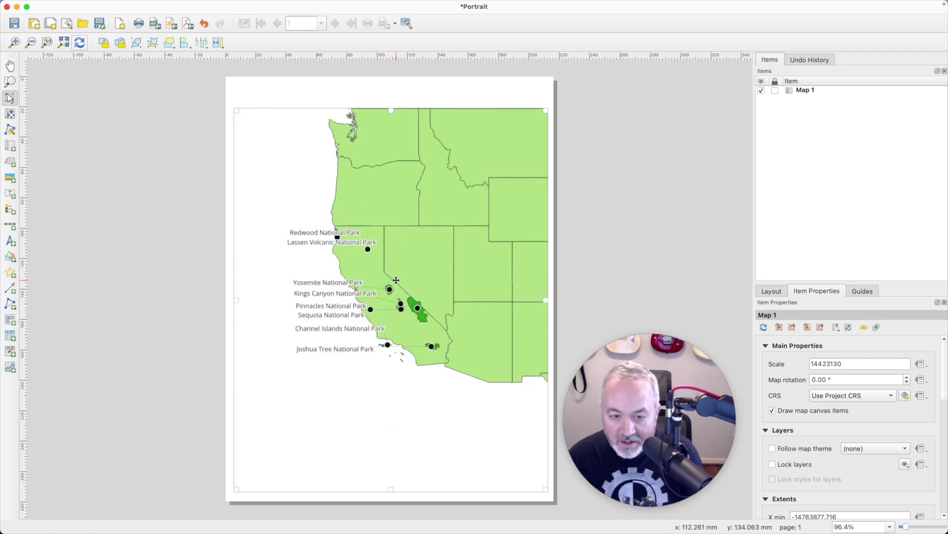
pyautogui.scroll(-2, 390, 257)
pyautogui.scroll(2, 396, 280)
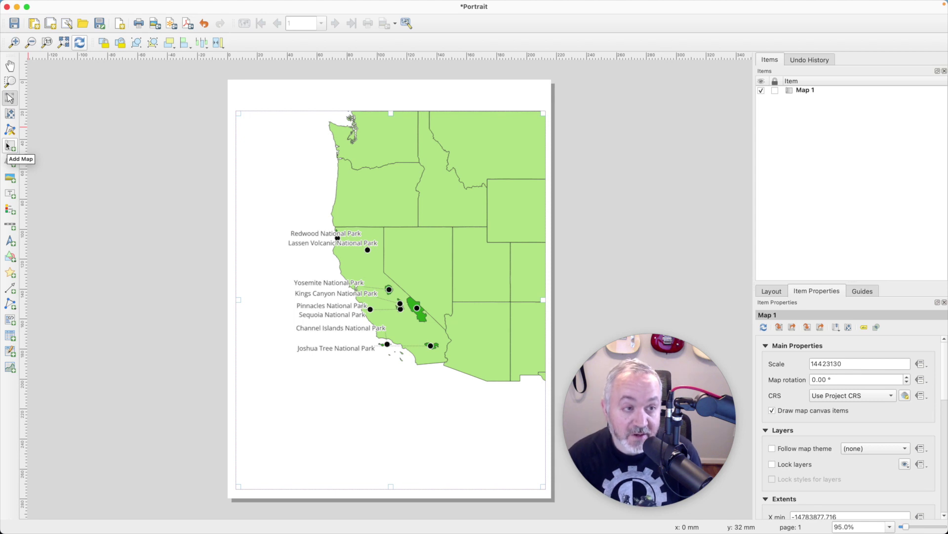
# Rescale the map content to about 1:9,610,000 and position California with its park labels in the lower part of the frame.
pyautogui.click(11, 115)
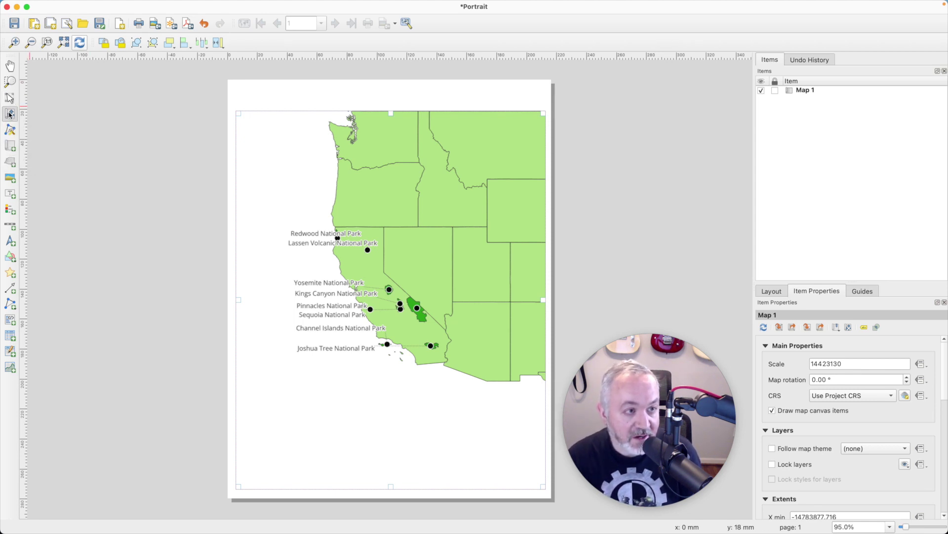
pyautogui.scroll(2, 393, 262)
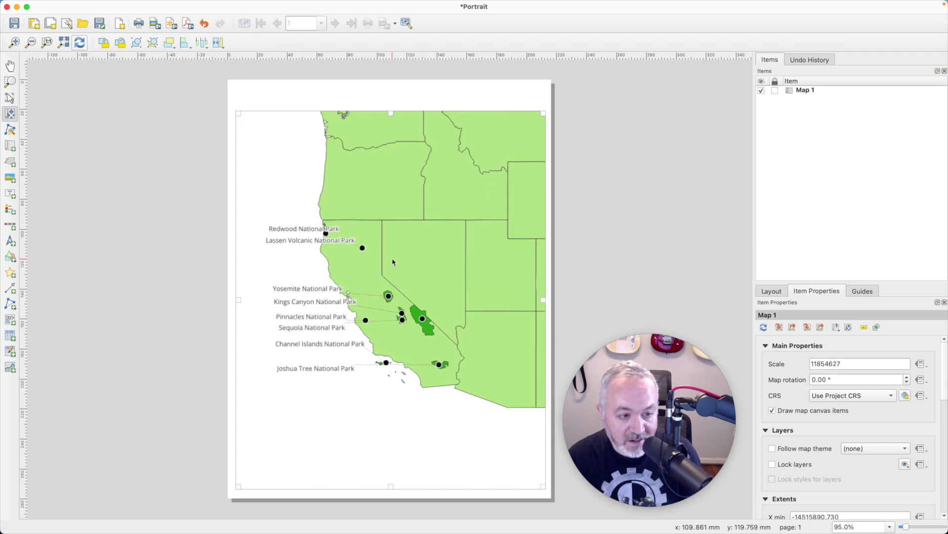
pyautogui.moveTo(368, 287); pyautogui.dragTo(394, 279)
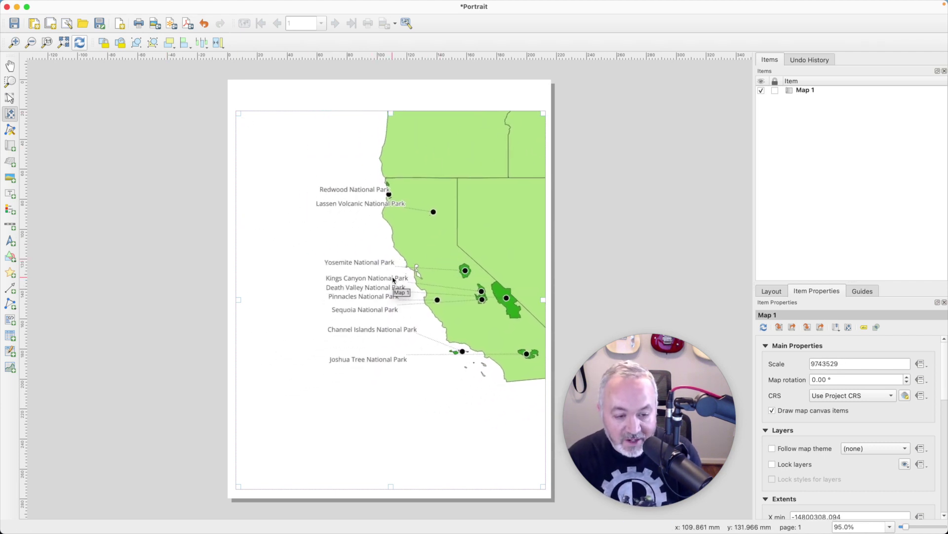
pyautogui.scroll(2, 394, 280)
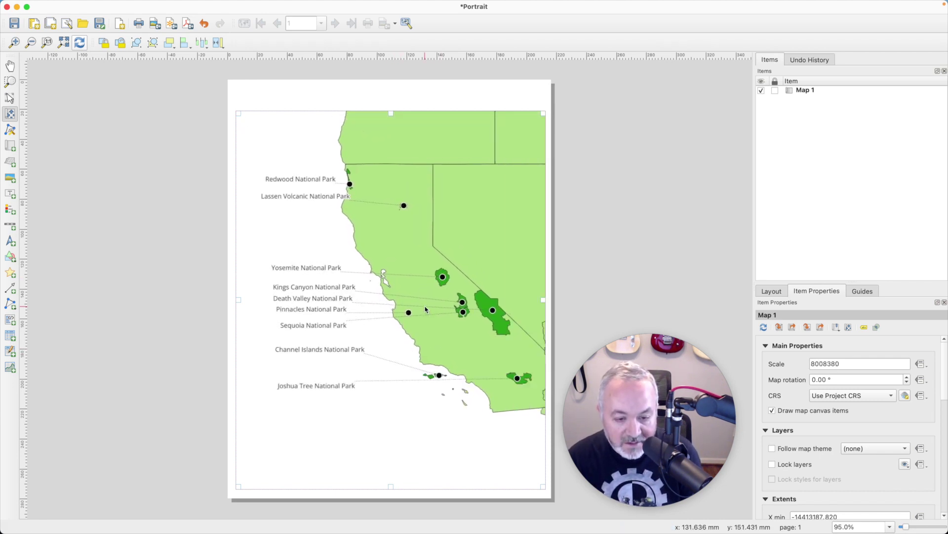
pyautogui.scroll(-2, 432, 318)
pyautogui.moveTo(449, 333); pyautogui.dragTo(436, 370)
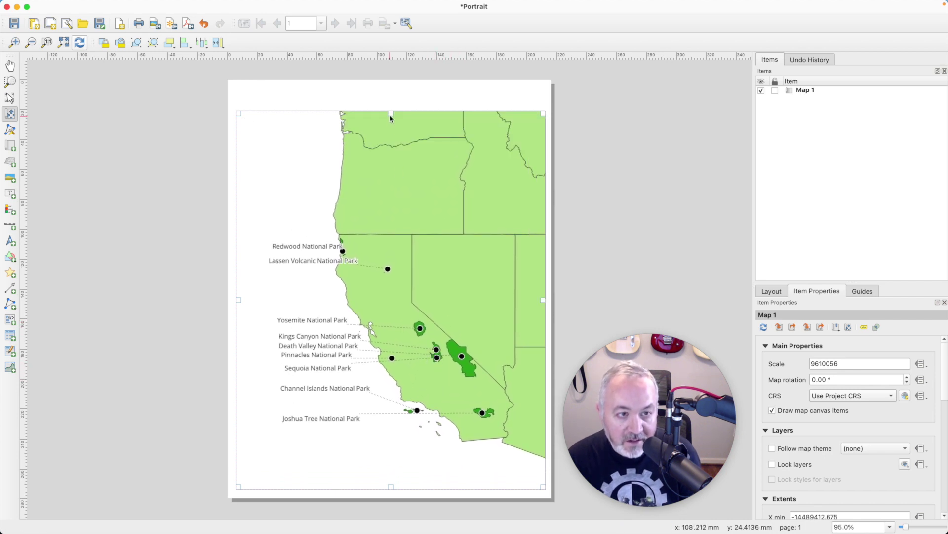
# Lower the map frame's upper edge to about 92 mm down the page and shift the content up so all of California shows.
pyautogui.moveTo(393, 117)
pyautogui.mouseDown()
pyautogui.moveTo(393, 148)
pyautogui.moveTo(403, 111)
pyautogui.moveTo(402, 124)
pyautogui.mouseUp()
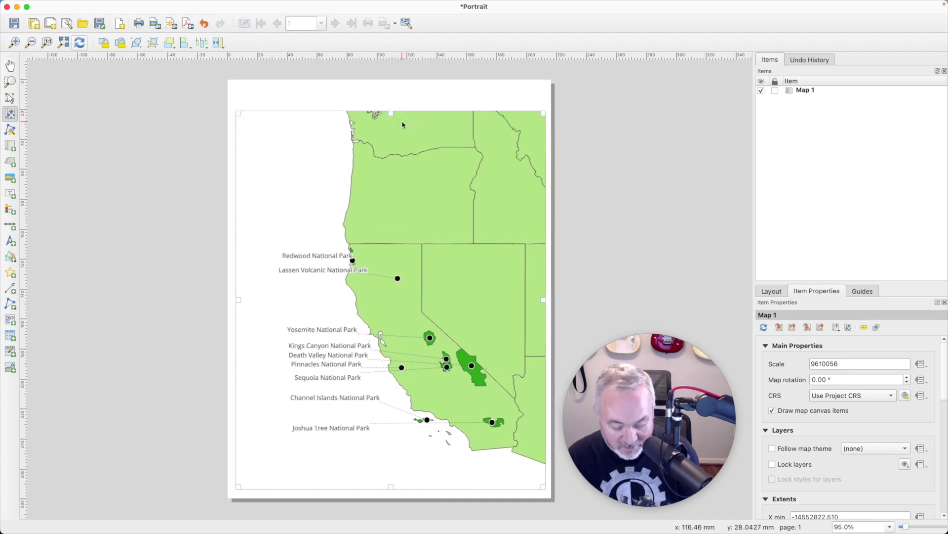
pyautogui.press('super+z')
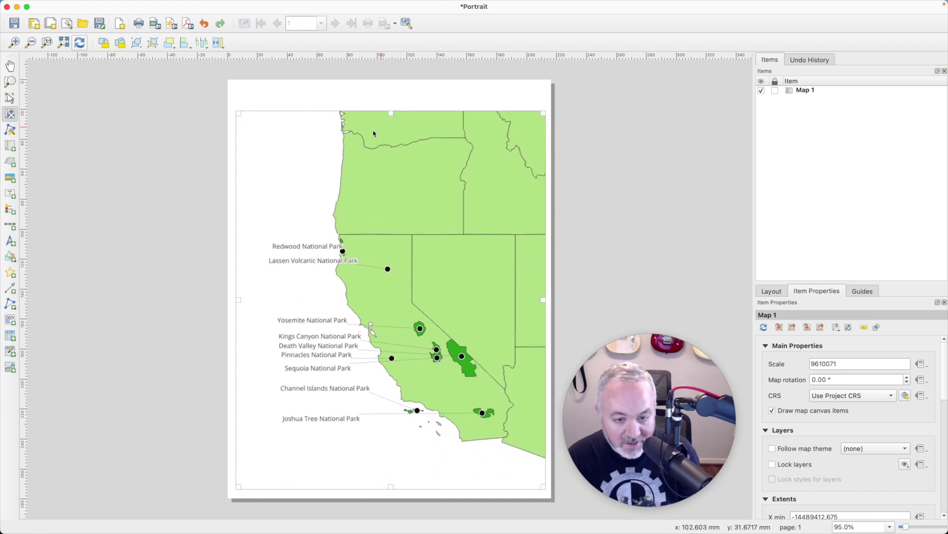
pyautogui.click(14, 99)
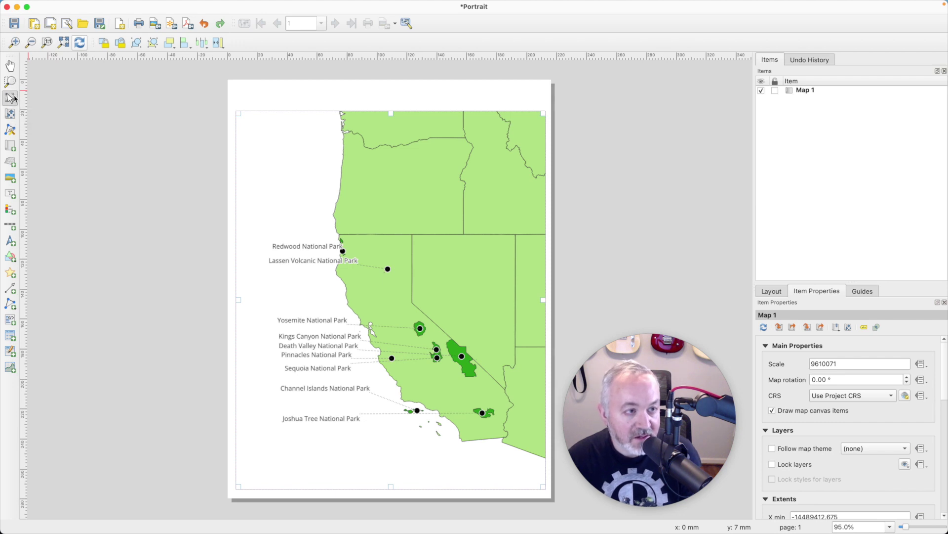
pyautogui.moveTo(390, 114); pyautogui.dragTo(404, 218)
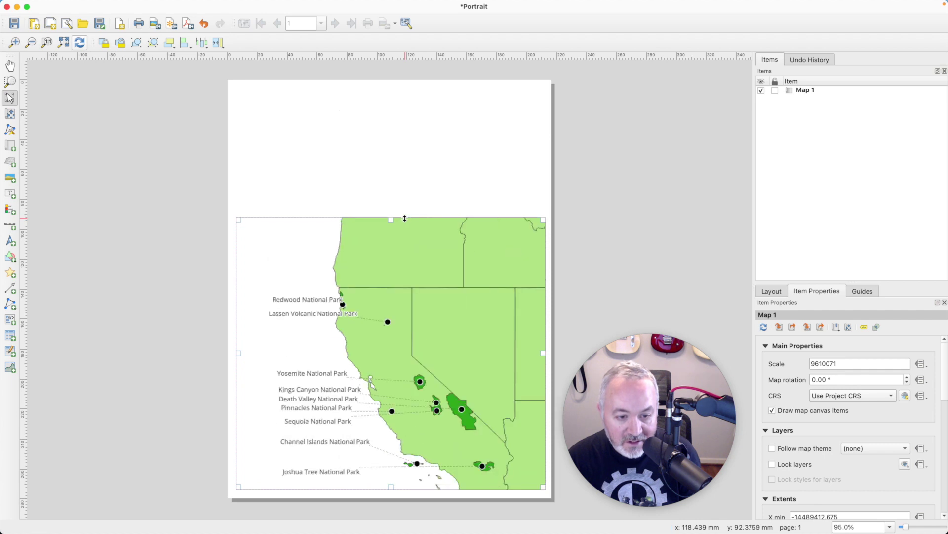
pyautogui.click(9, 115)
pyautogui.moveTo(419, 380); pyautogui.dragTo(414, 334)
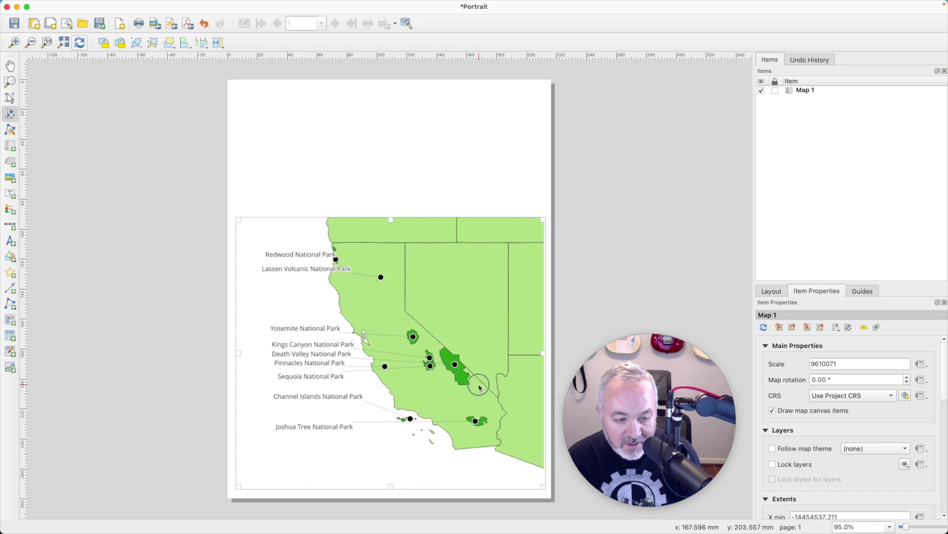
# Add a label filling the space above the map with the text "National Parks of California" split over three lines.
pyautogui.click(10, 193)
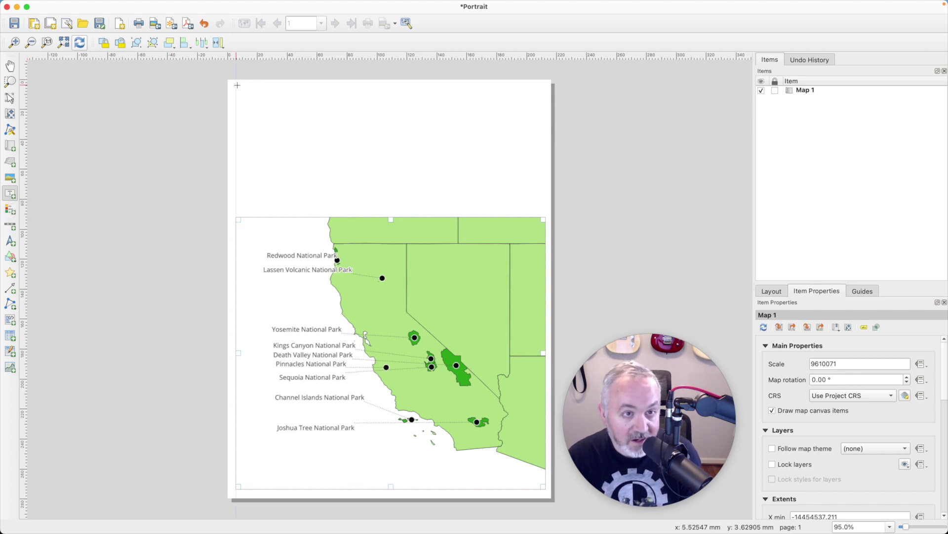
pyautogui.moveTo(235, 85); pyautogui.dragTo(546, 204)
pyautogui.moveTo(812, 349); pyautogui.dragTo(705, 344)
pyautogui.write('National Parks')
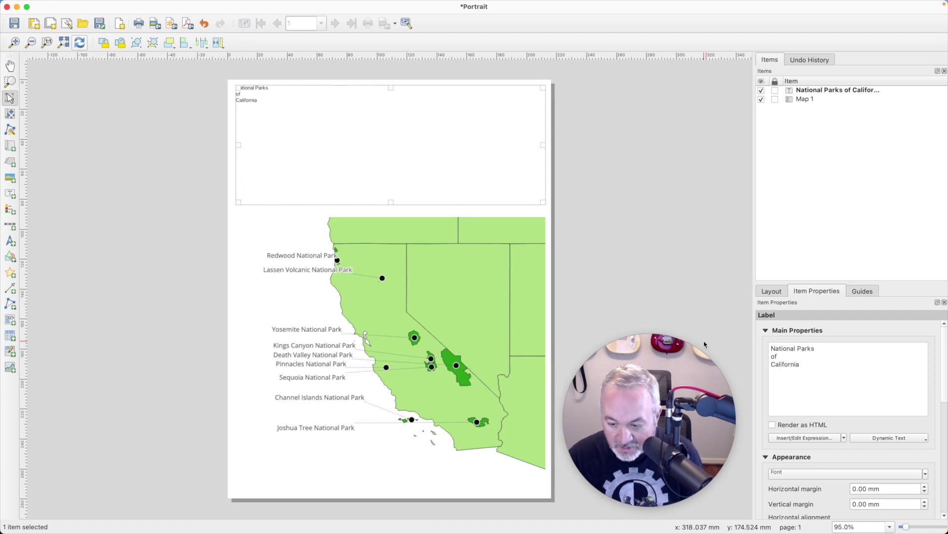
# Change the title label's font to Futura.
pyautogui.click(853, 473)
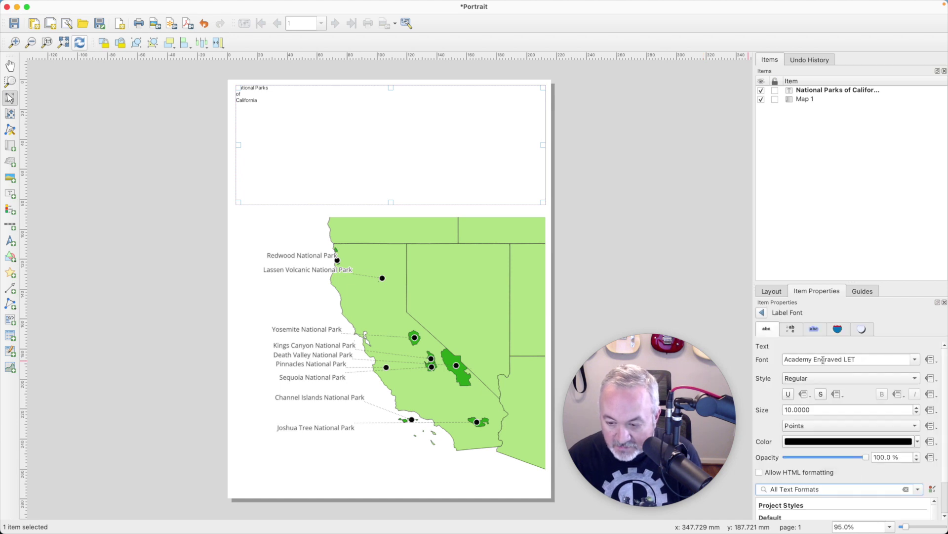
pyautogui.click(916, 360)
pyautogui.scroll(-15, 772, 409)
pyautogui.scroll(3, 771, 410)
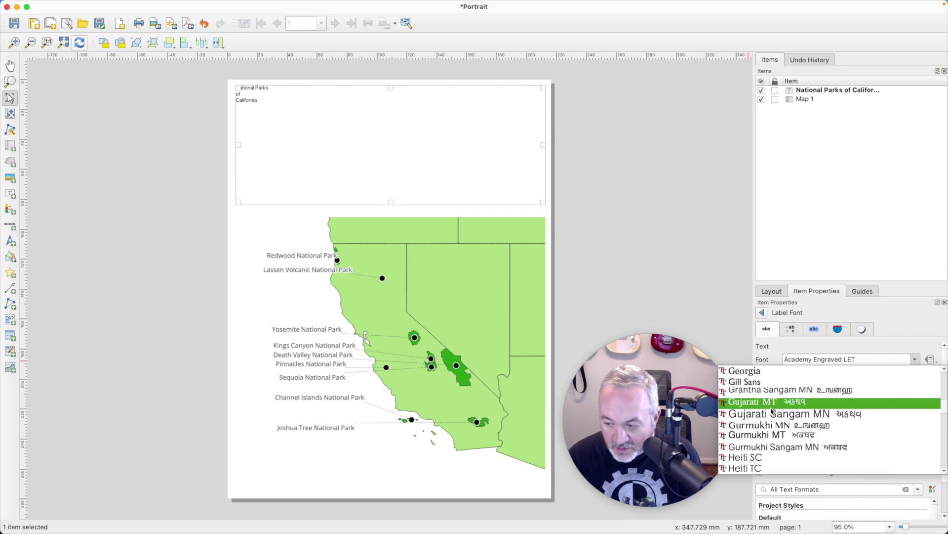
pyautogui.scroll(5, 772, 410)
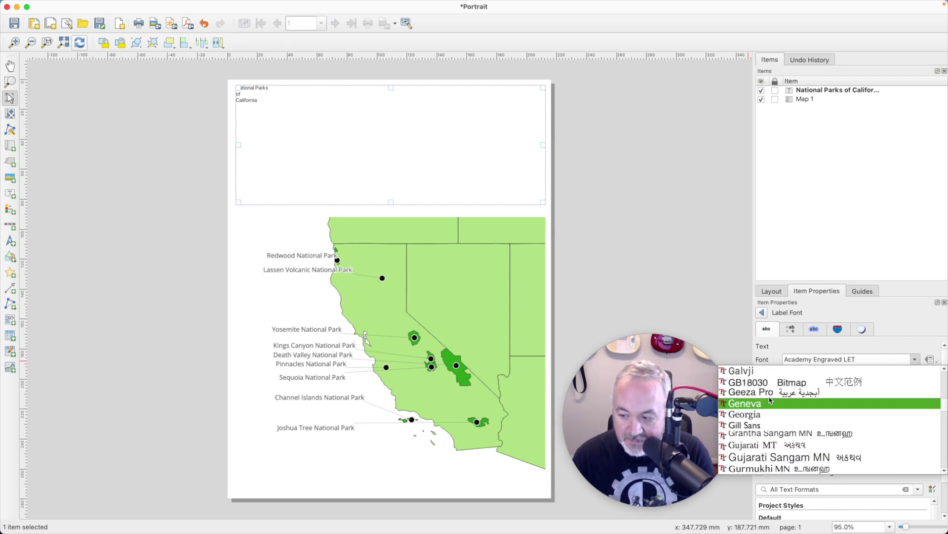
pyautogui.click(748, 385)
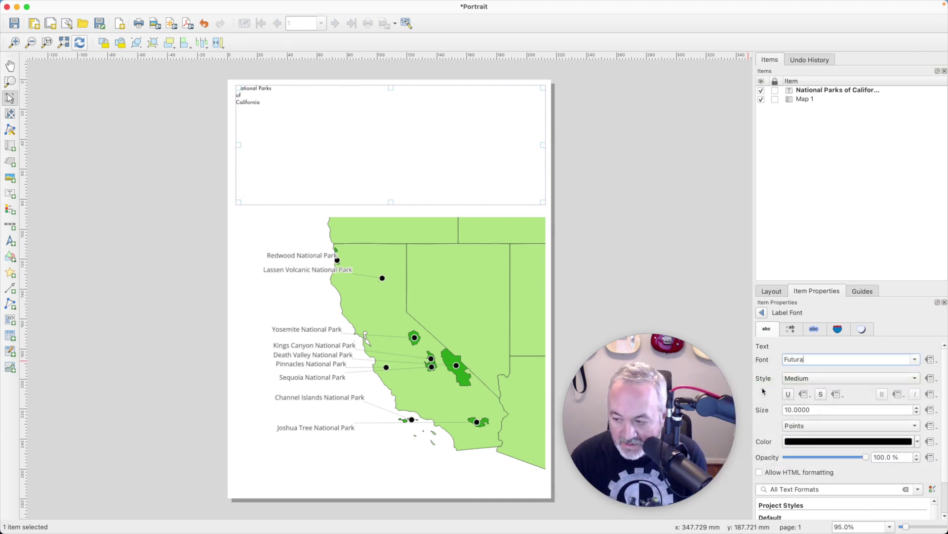
# Set the title label's font size to 36 points.
pyautogui.doubleClick(821, 410)
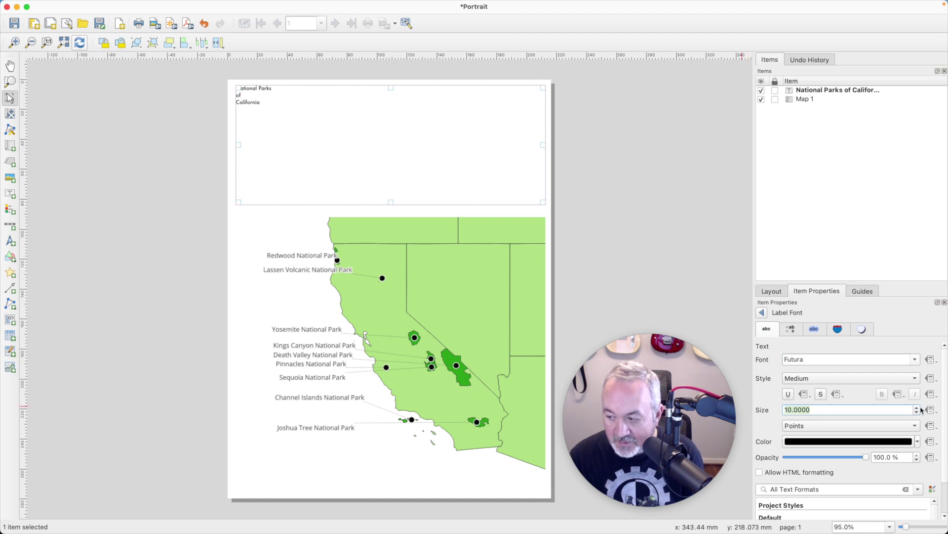
pyautogui.scroll(9, 917, 410)
pyautogui.scroll(10, 917, 410)
pyautogui.scroll(7, 917, 409)
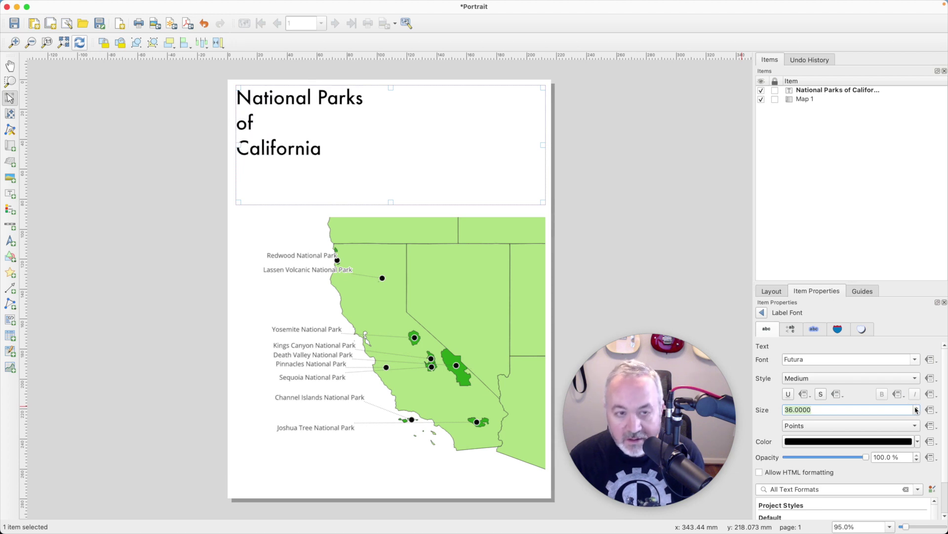
# Center the title label's text horizontally, enlarging the item properties area to reach the alignment options.
pyautogui.scroll(-1, 938, 364)
pyautogui.moveTo(853, 281); pyautogui.dragTo(843, 143)
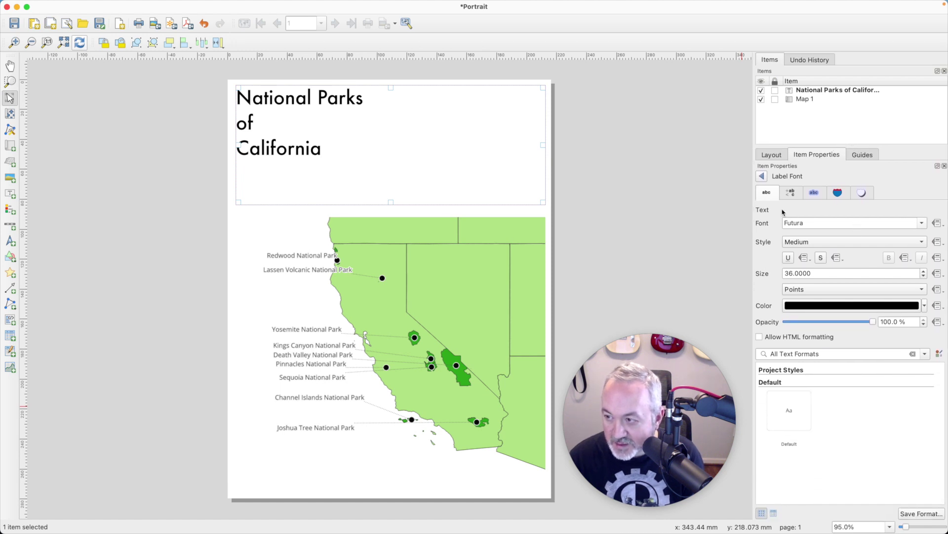
pyautogui.click(761, 176)
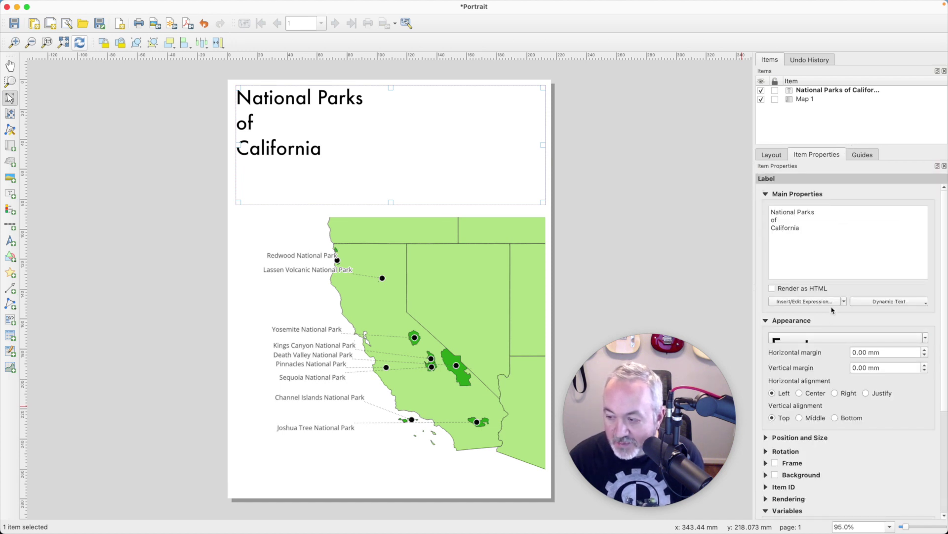
pyautogui.click(814, 394)
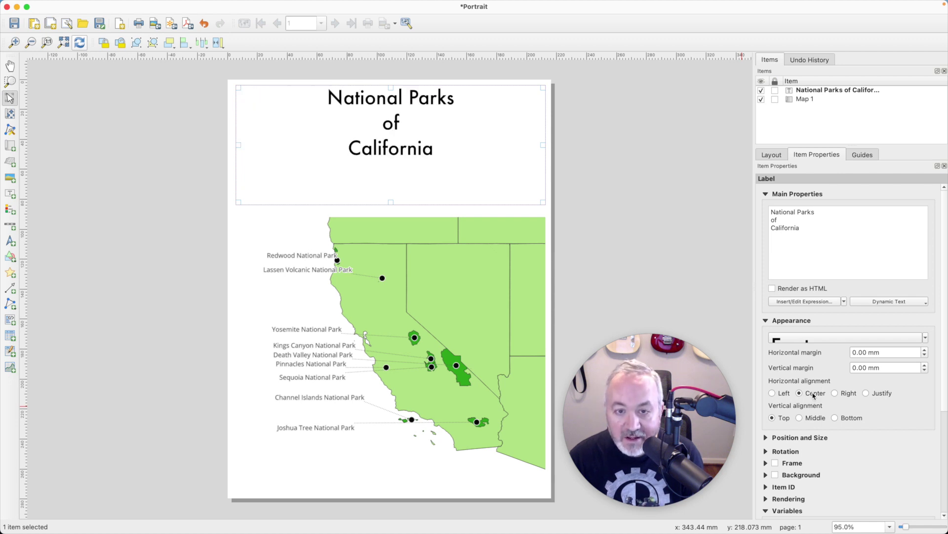
# Enable a frame around the layout map with a thickness of 0.5 mm.
pyautogui.click(277, 237)
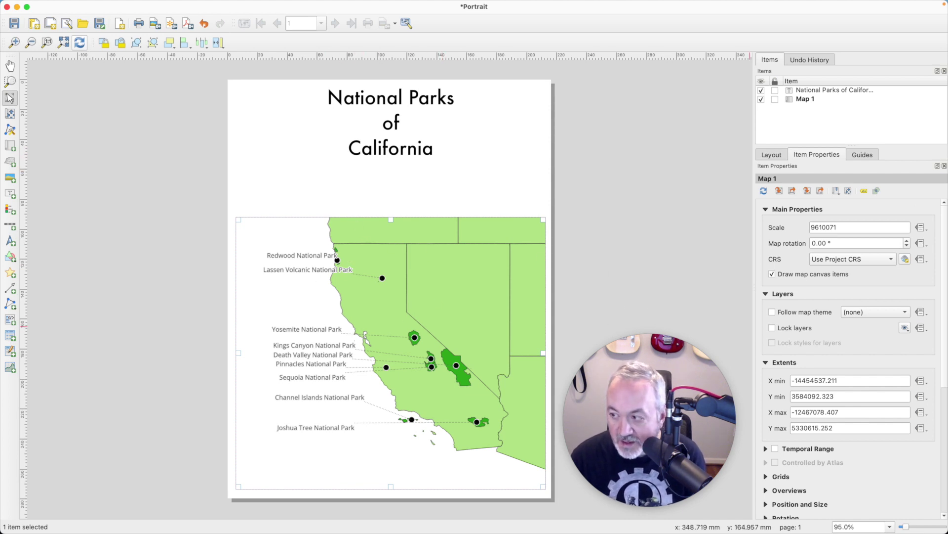
pyautogui.moveTo(946, 234); pyautogui.dragTo(943, 297)
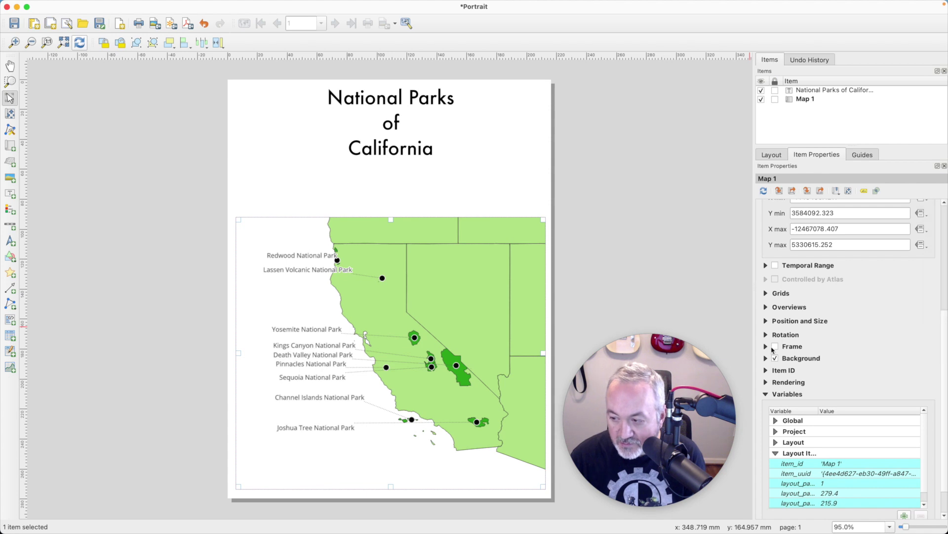
pyautogui.click(774, 347)
pyautogui.doubleClick(828, 377)
pyautogui.write('0.5')
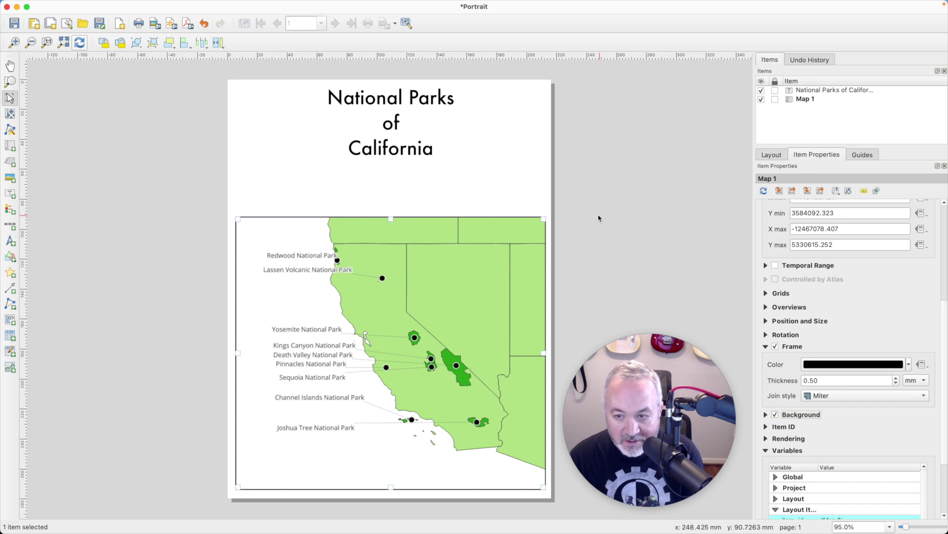
pyautogui.click(576, 206)
# Shorten the title label's box to fit its three lines and move it down to just above the map frame.
pyautogui.click(402, 151)
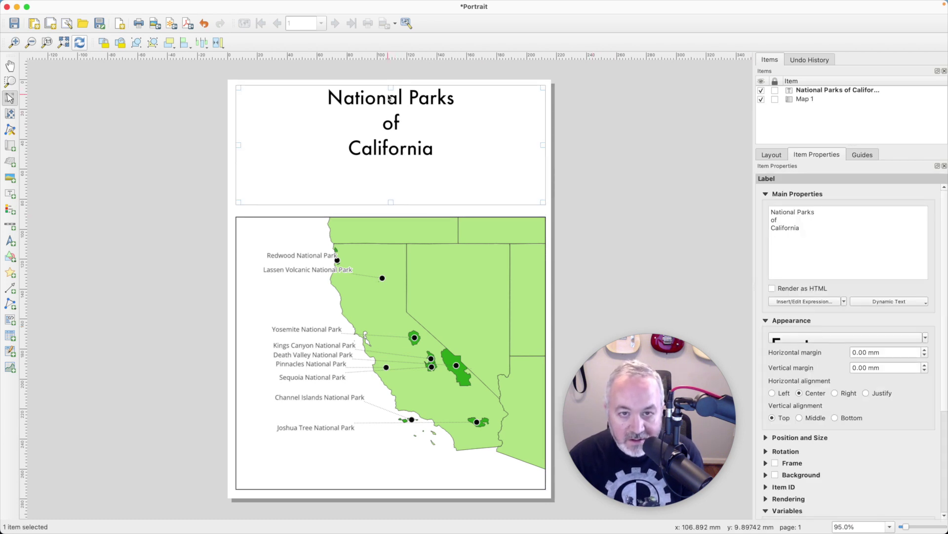
pyautogui.moveTo(392, 202); pyautogui.dragTo(394, 161)
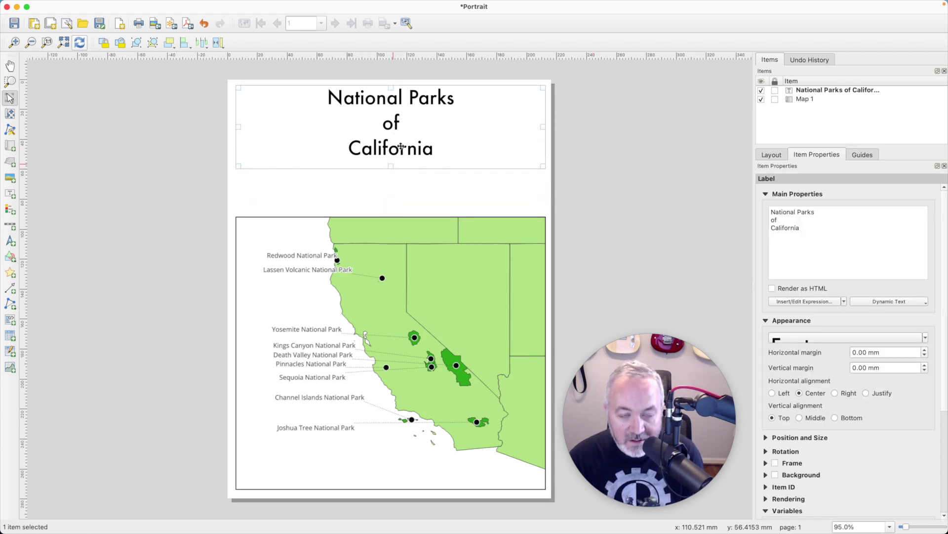
pyautogui.moveTo(413, 120); pyautogui.dragTo(408, 158)
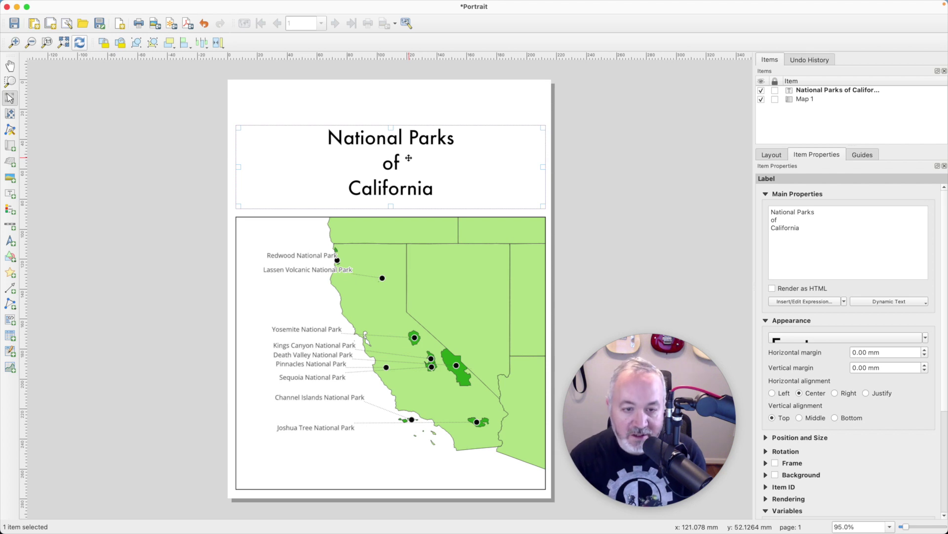
pyautogui.click(654, 184)
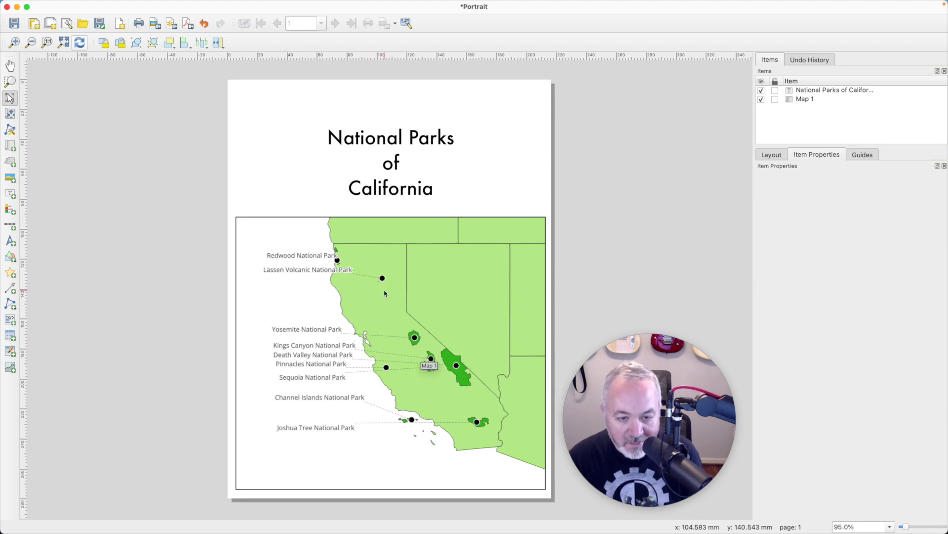
# Match the main QGIS map canvas to the layout map by setting its scale to 1:9610071 and its magnifier to 200%.
pyautogui.press('super+grave')
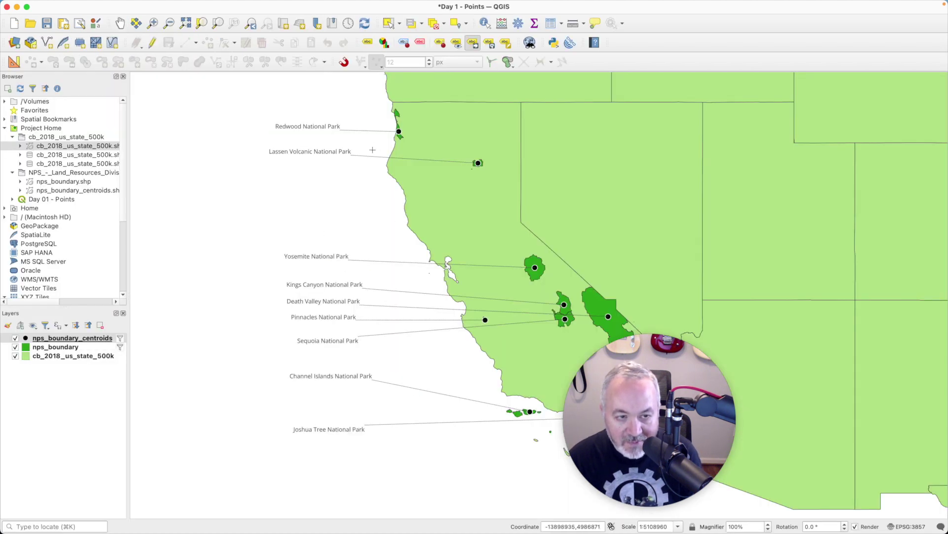
pyautogui.press('super+grave')
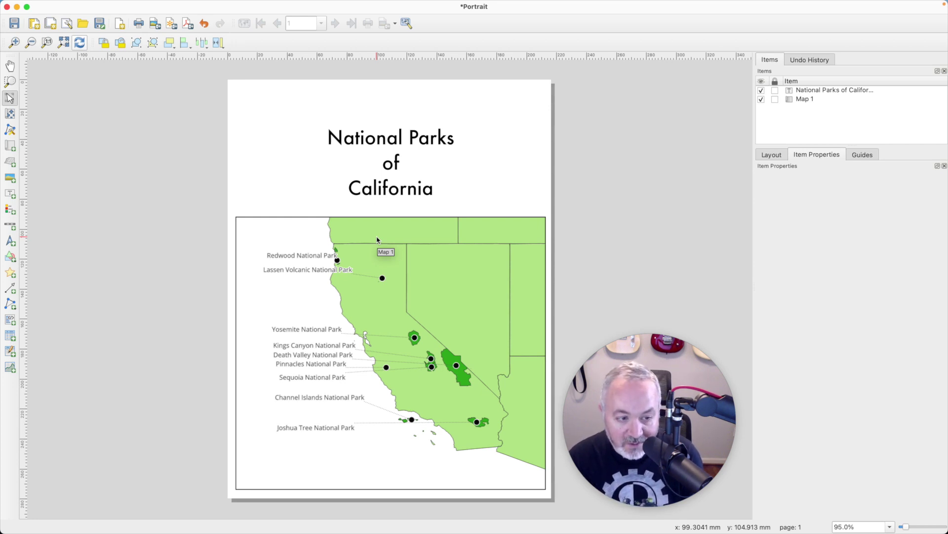
pyautogui.press('super+grave')
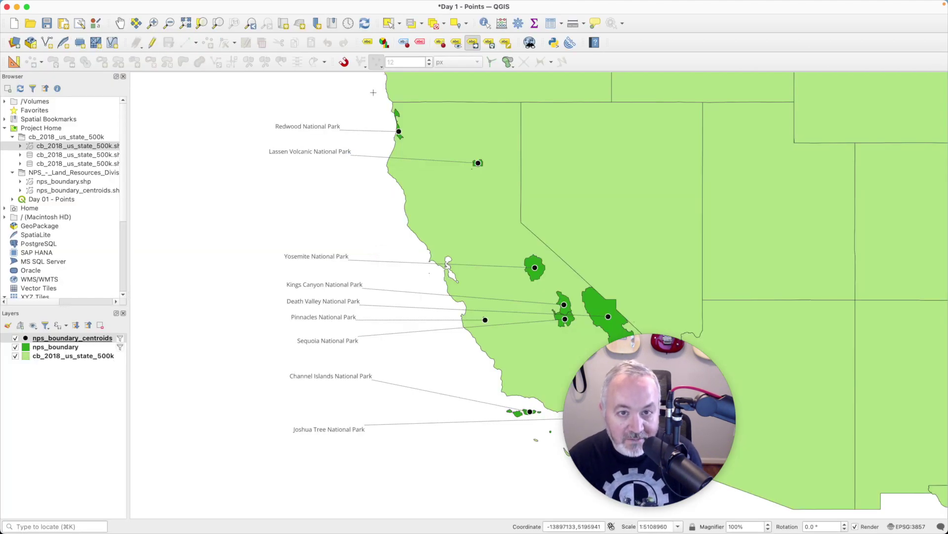
pyautogui.press('super+grave')
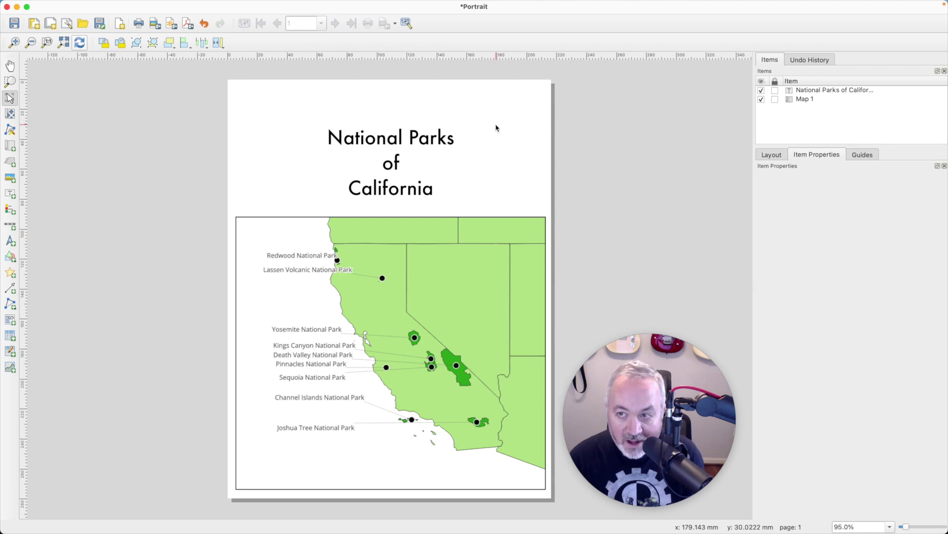
pyautogui.click(11, 99)
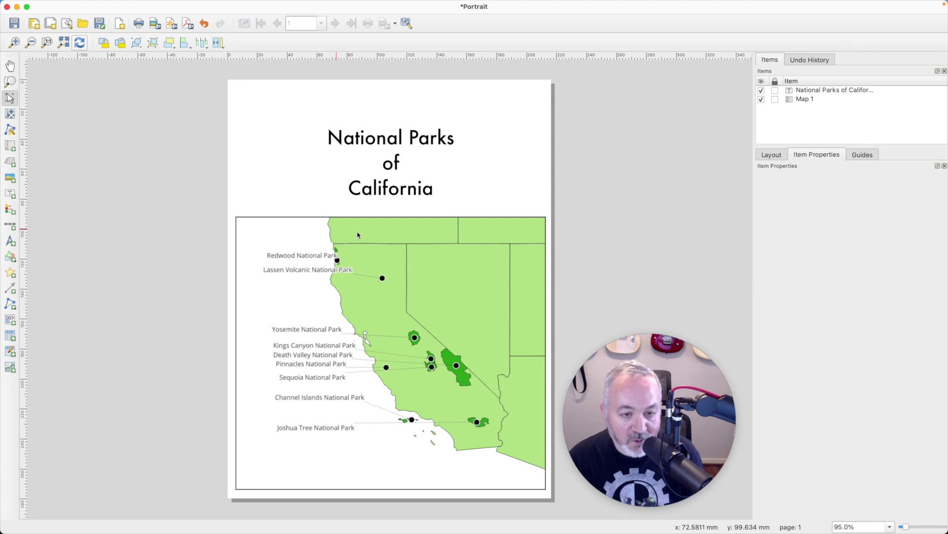
pyautogui.click(309, 227)
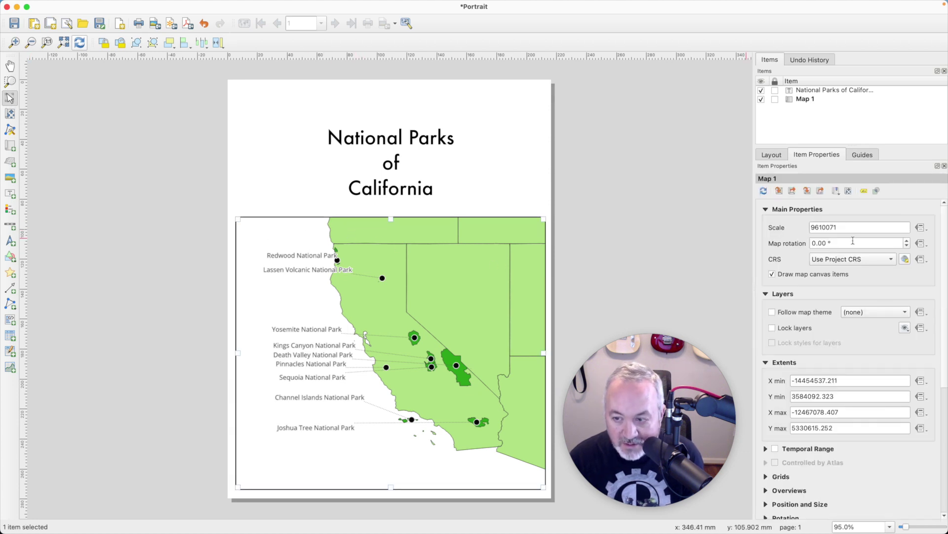
pyautogui.moveTo(846, 226); pyautogui.dragTo(790, 226)
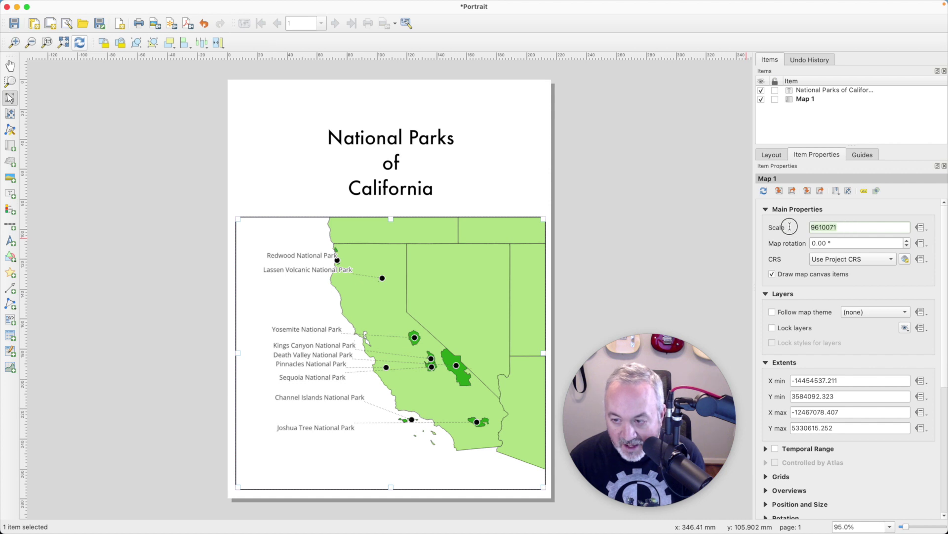
pyautogui.press('super+grave')
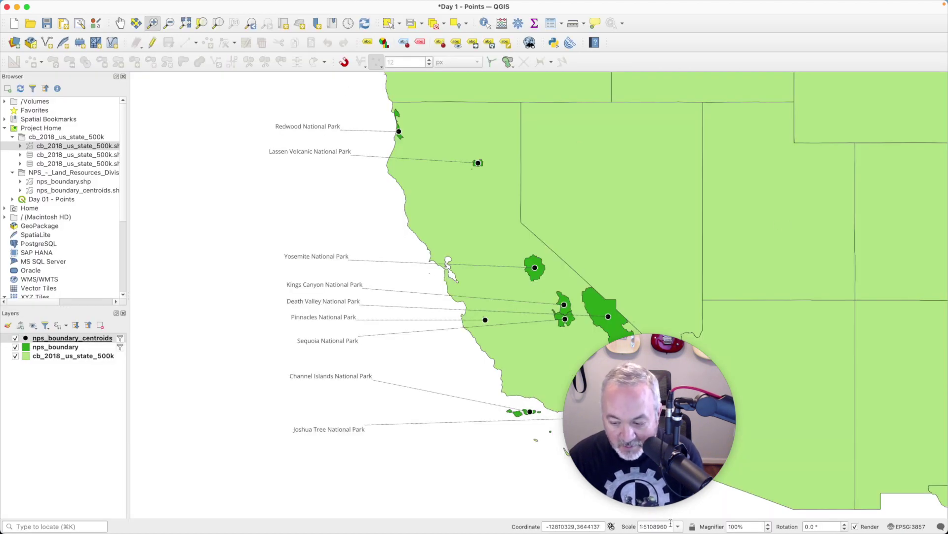
pyautogui.press('Tab')
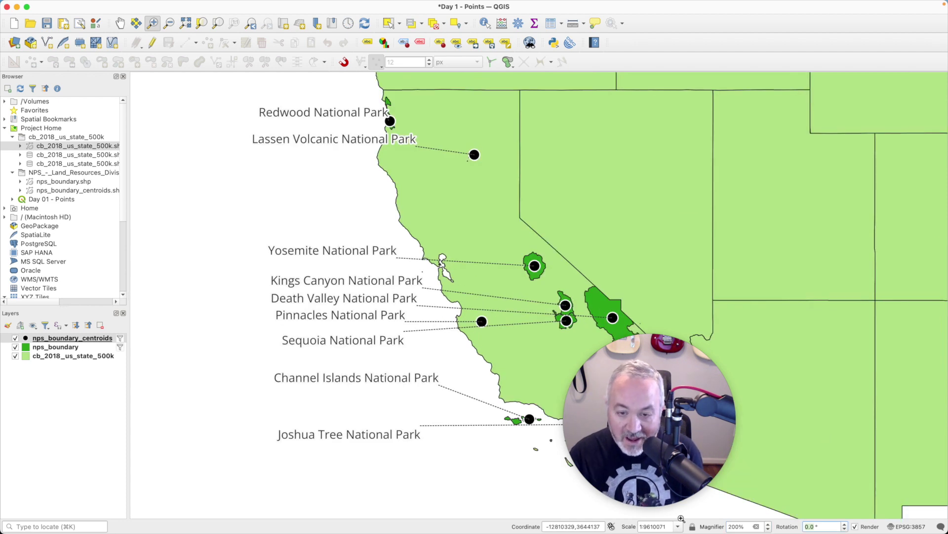
# Compare the park label positions and callout lines in the main QGIS canvas with those in the print layout.
pyautogui.press('super+grave')
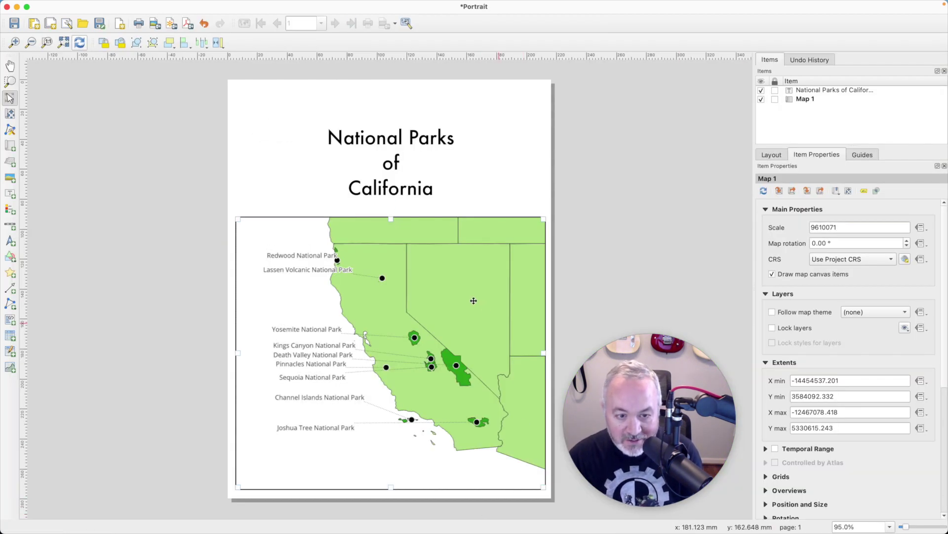
pyautogui.press('super+grave')
pyautogui.press('super+grave')
pyautogui.press('super+grave')
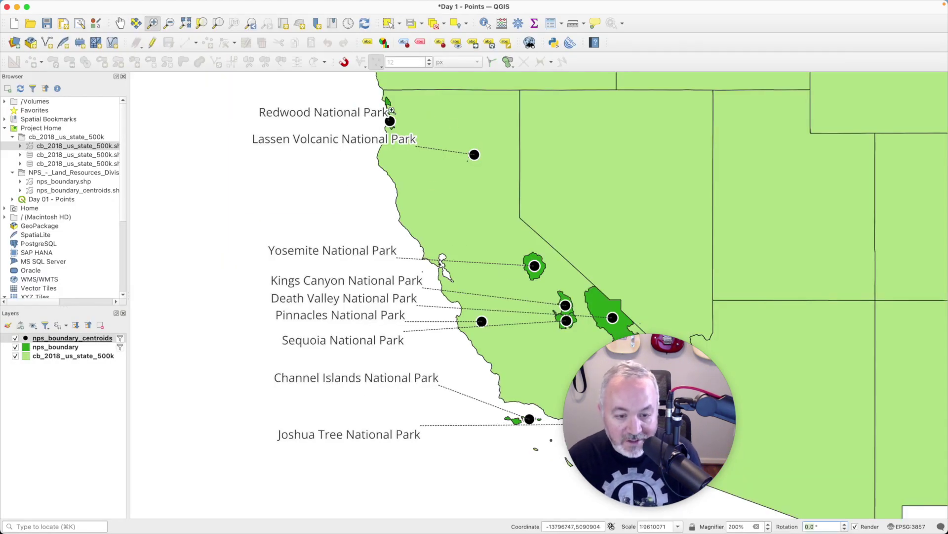
pyautogui.press('super+grave')
pyautogui.press('super+grave')
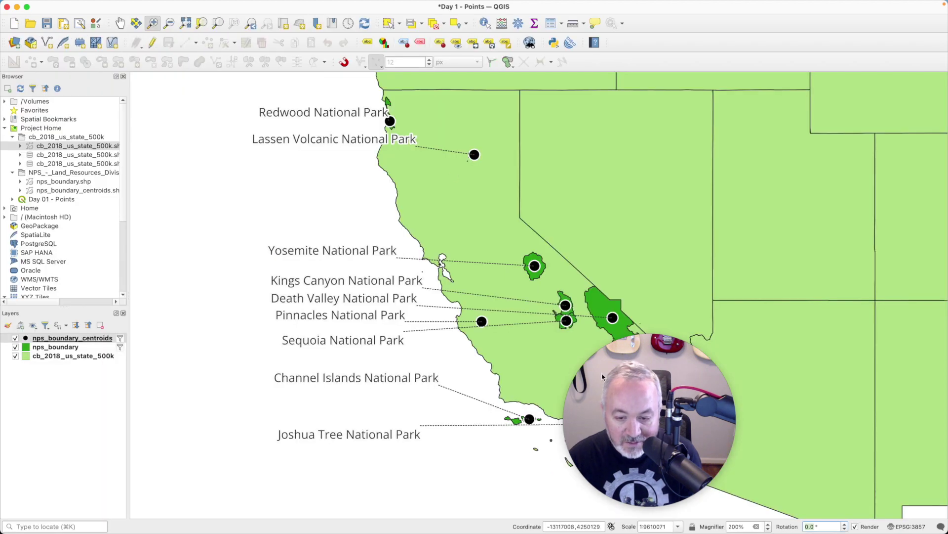
pyautogui.press('super+grave')
pyautogui.press('super+grave')
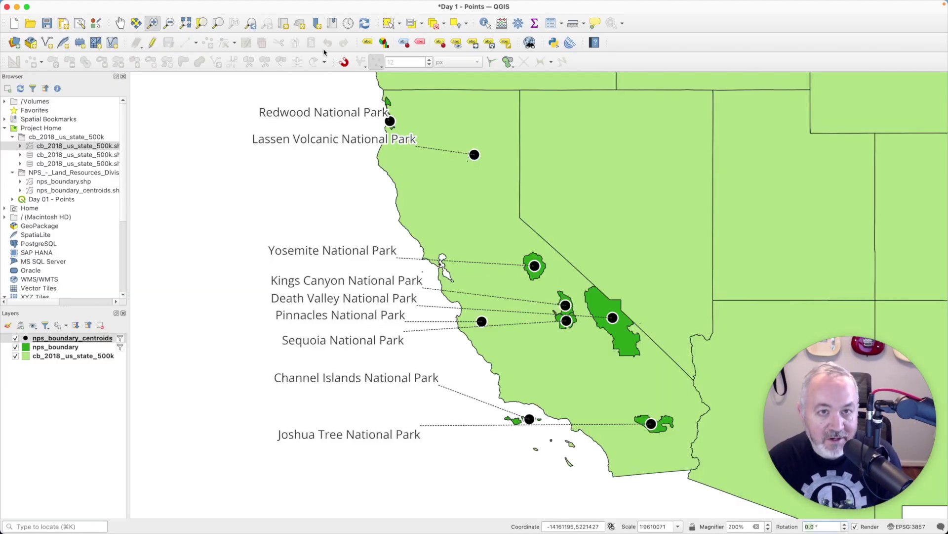
# Move the Redwood, Lassen Volcanic and Yosemite National Park labels farther west, clear of the California coastline.
pyautogui.click(472, 44)
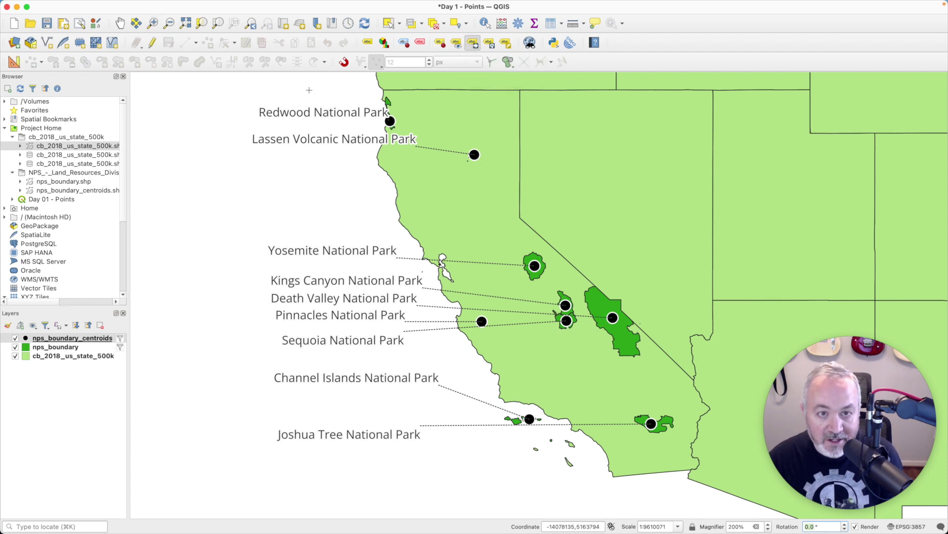
pyautogui.click(296, 112)
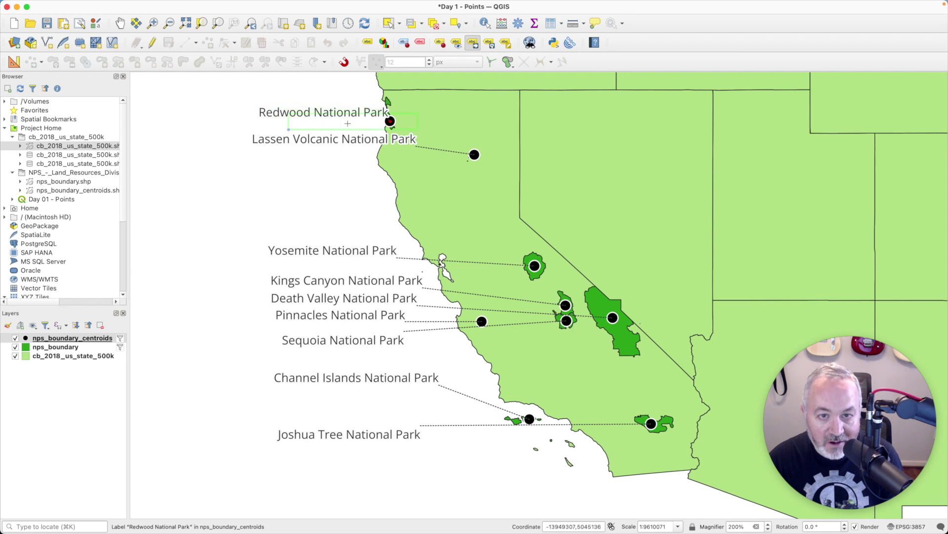
pyautogui.click(293, 115)
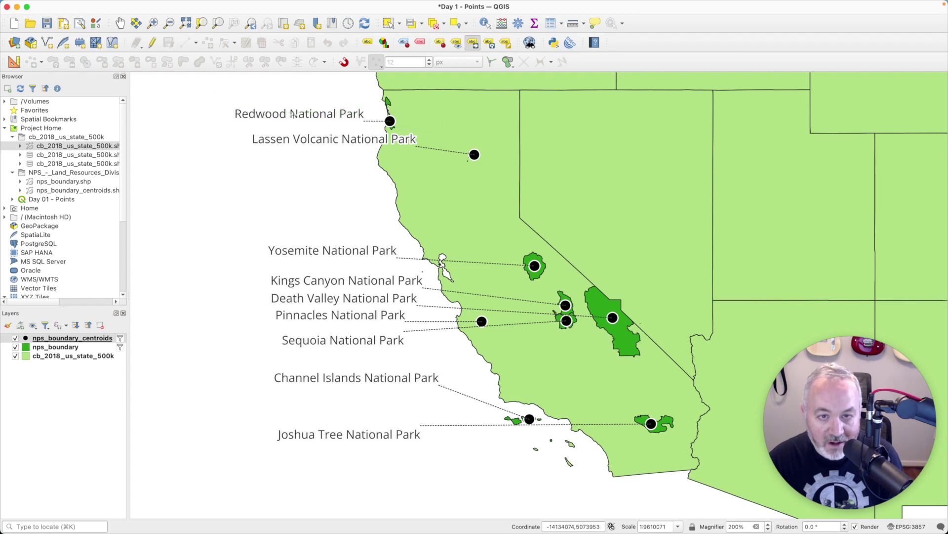
pyautogui.click(339, 138)
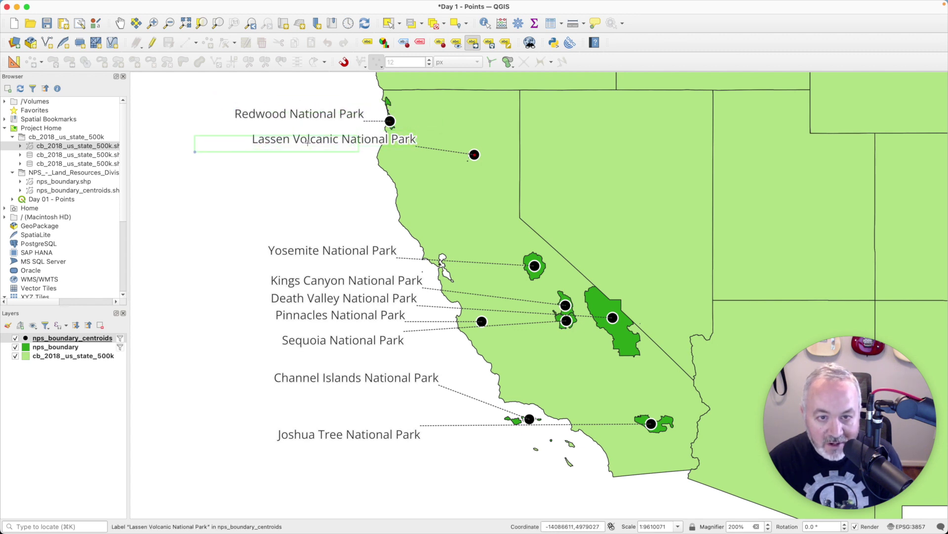
pyautogui.click(308, 143)
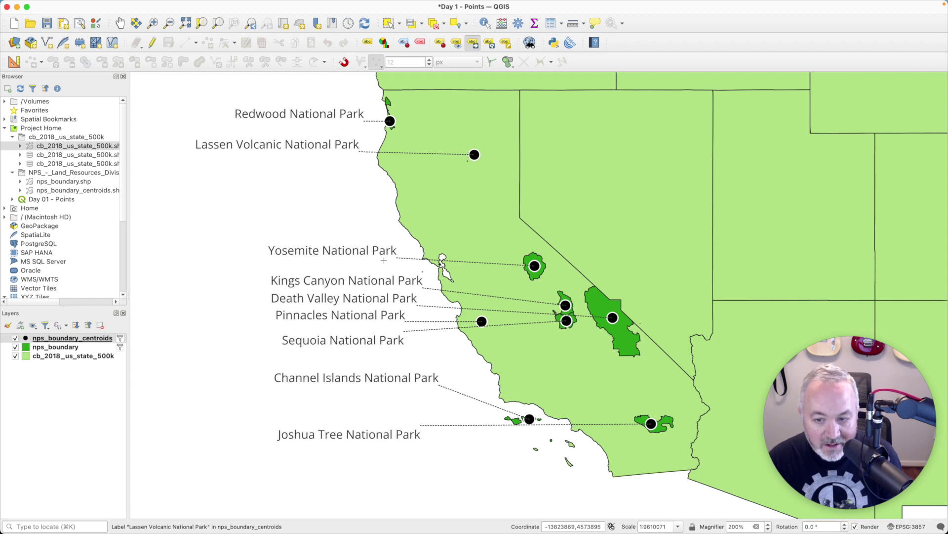
pyautogui.click(384, 260)
pyautogui.click(353, 244)
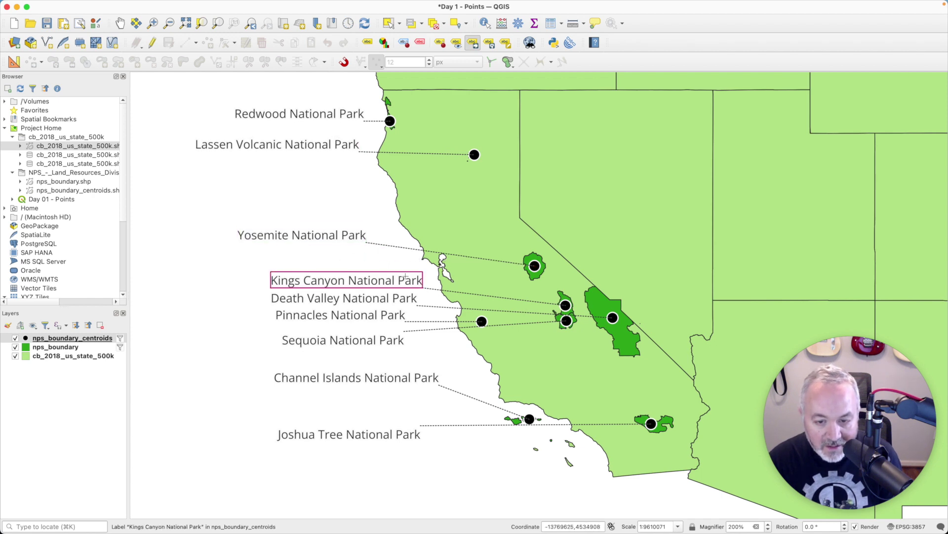
# Move the Kings Canyon, Death Valley and Yosemite National Park labels farther west, with their starting edges roughly aligned and more vertical spacing.
pyautogui.click(405, 277)
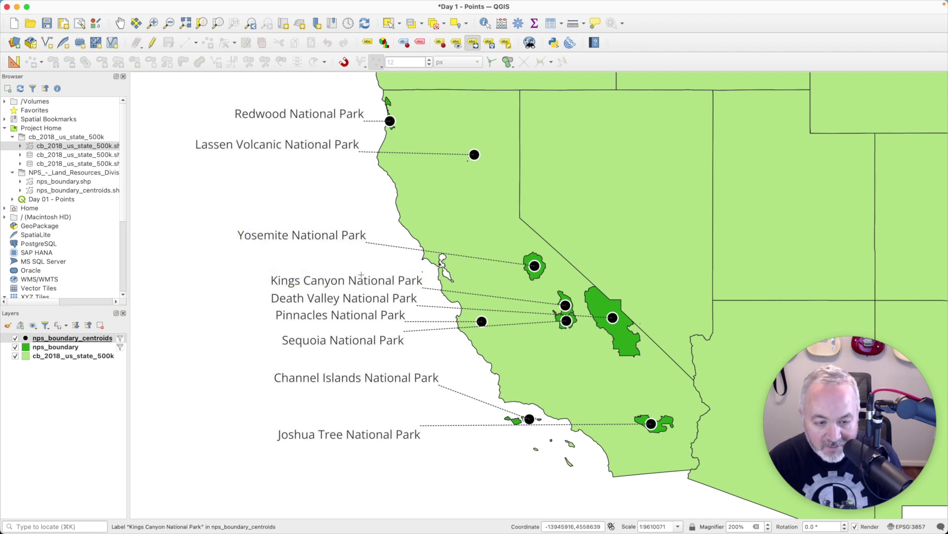
pyautogui.click(345, 261)
pyautogui.click(392, 300)
pyautogui.click(333, 297)
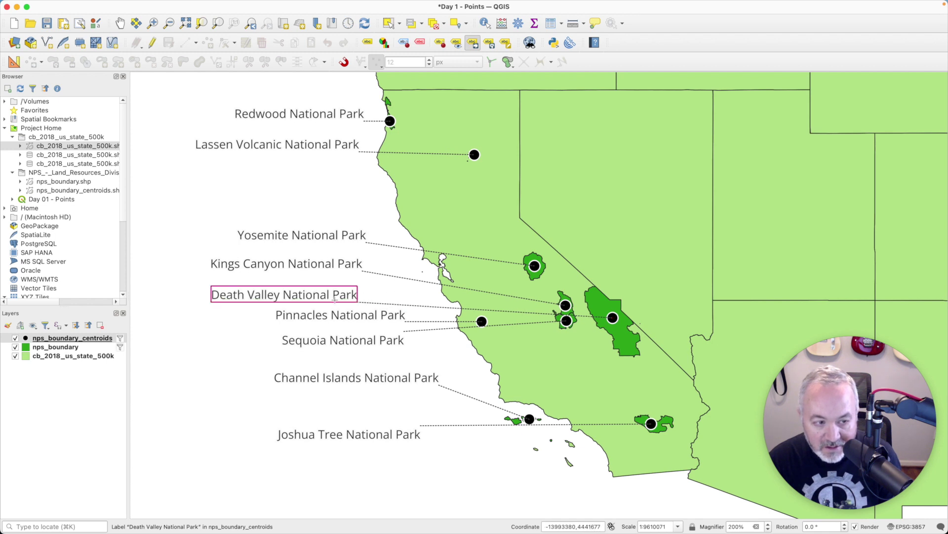
pyautogui.click(335, 237)
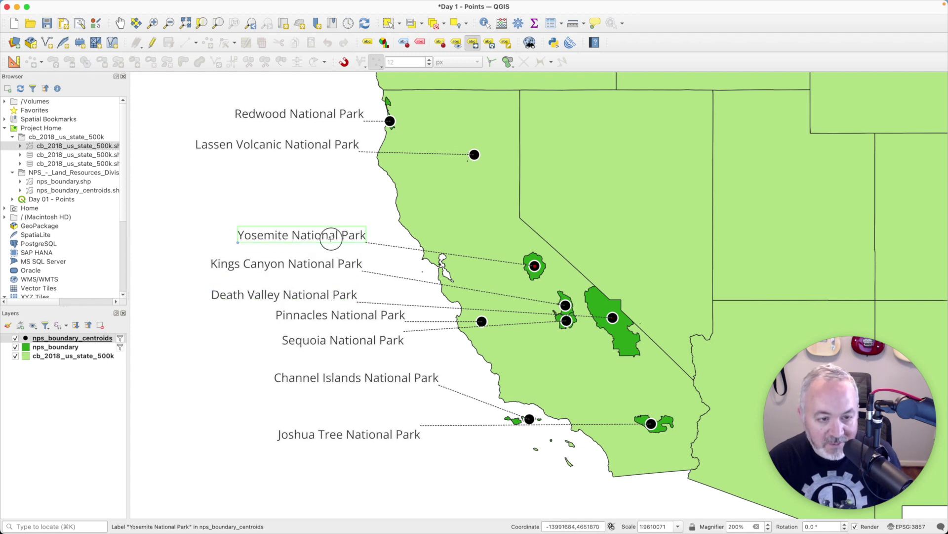
pyautogui.click(307, 237)
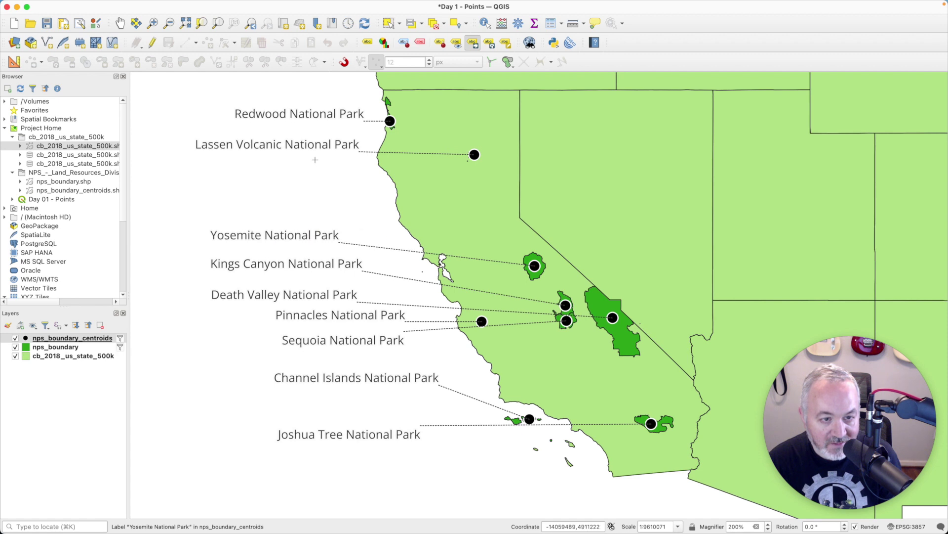
# Move the Lassen Volcanic label slightly down, level with its point, and the Redwood National Park label farther west, roughly aligning their starts.
pyautogui.click(305, 145)
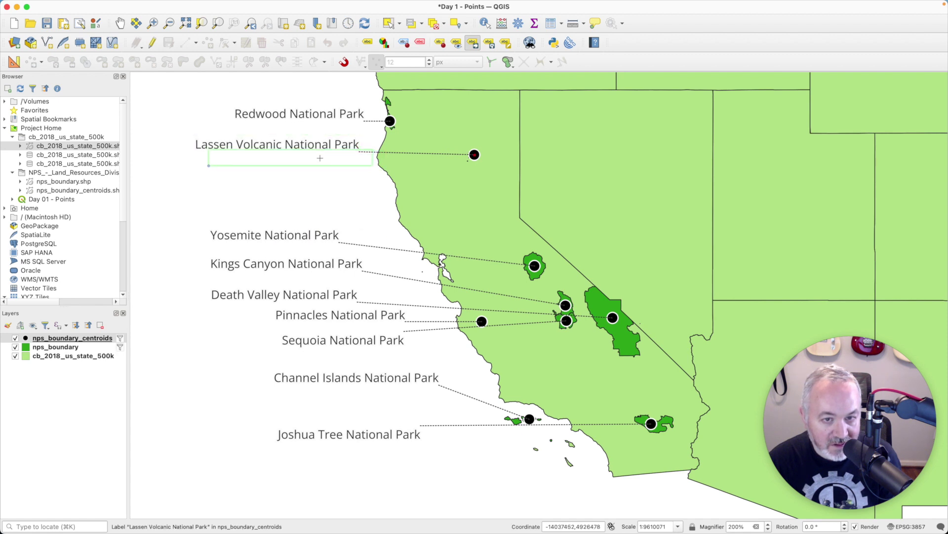
pyautogui.click(320, 158)
pyautogui.click(321, 158)
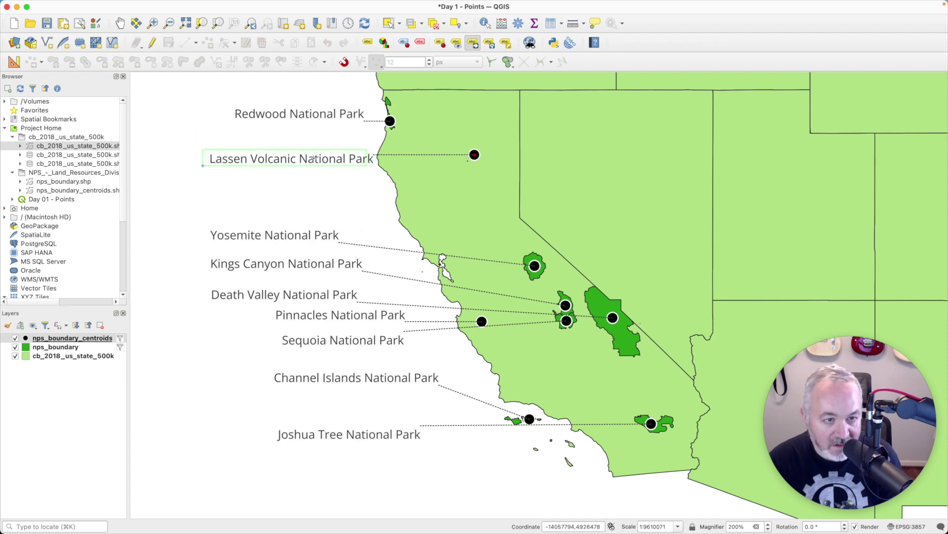
pyautogui.click(302, 158)
pyautogui.click(283, 115)
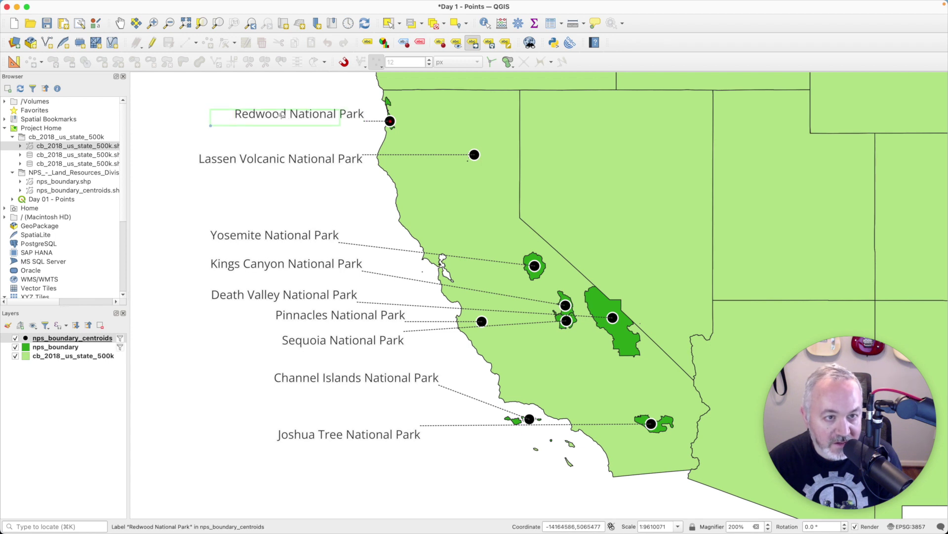
pyautogui.click(275, 116)
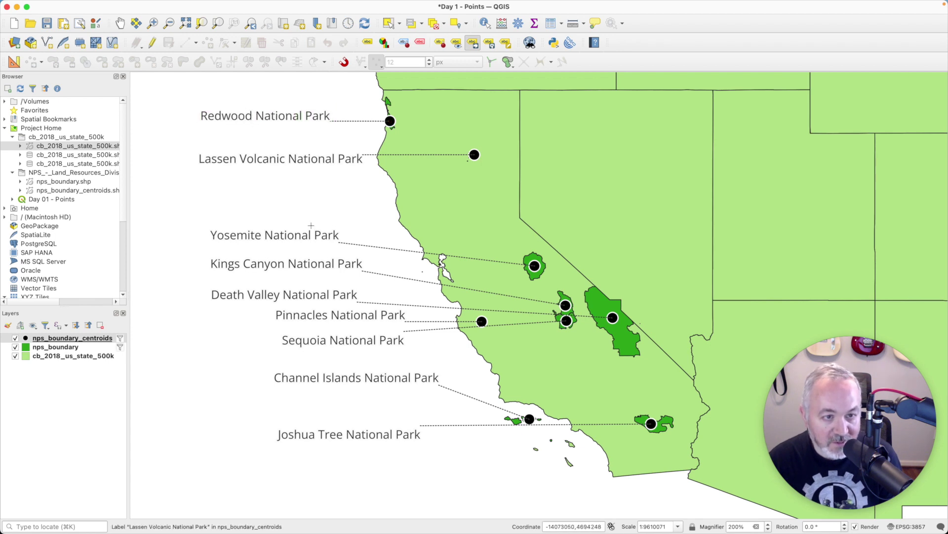
# Nudge the Yosemite, Kings Canyon and Death Valley labels farther west into line with the Redwood and Lassen Volcanic labels.
pyautogui.click(304, 233)
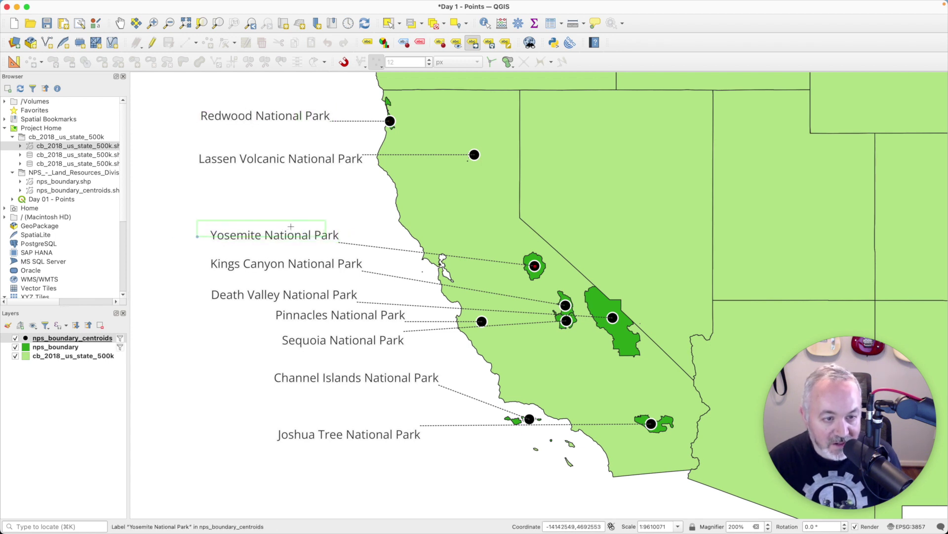
pyautogui.click(257, 220)
pyautogui.click(323, 268)
pyautogui.click(310, 268)
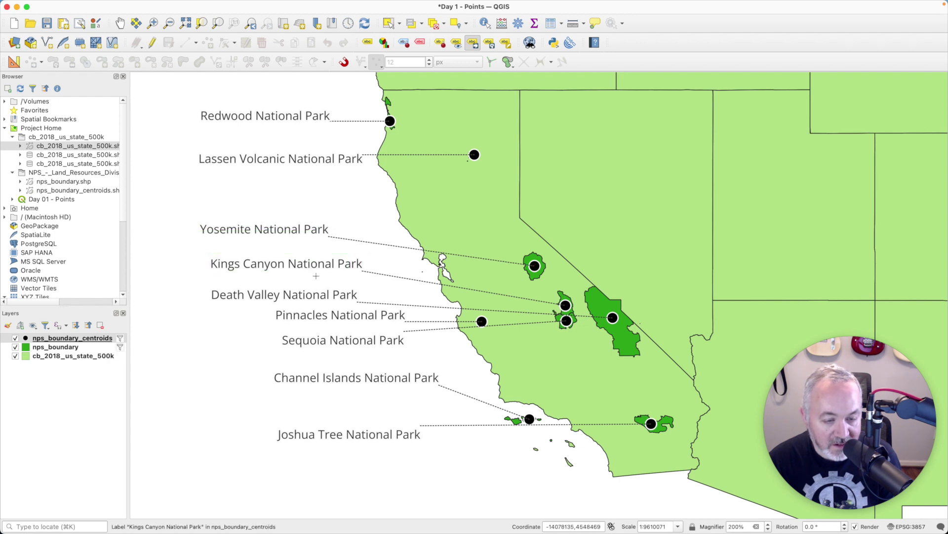
pyautogui.click(316, 296)
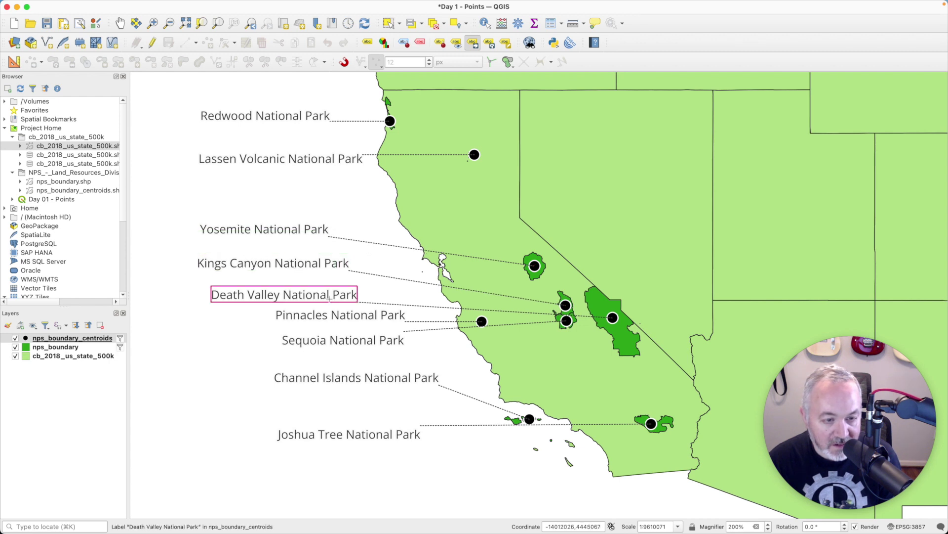
pyautogui.click(304, 296)
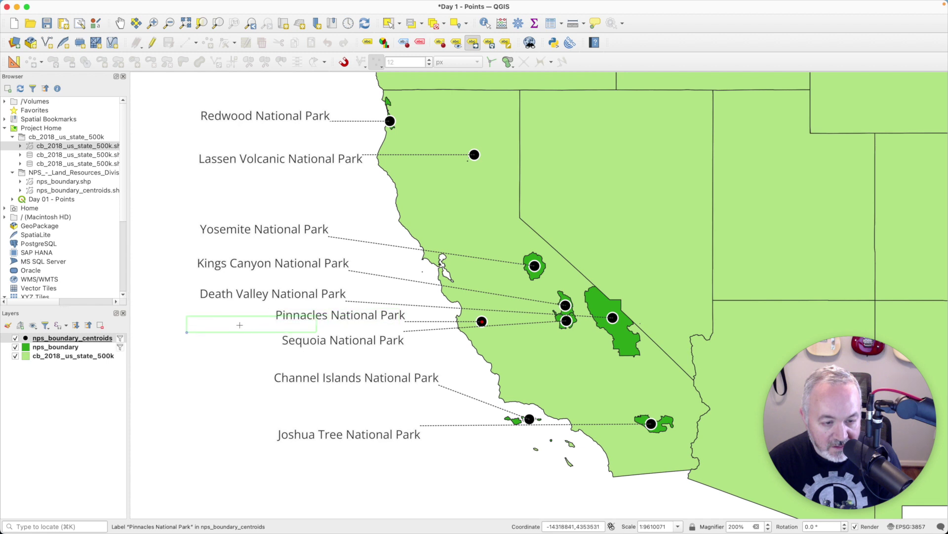
# Move the Pinnacles and Sequoia National Park labels west into the label column, spaced evenly below Death Valley.
pyautogui.click(247, 324)
pyautogui.click(328, 344)
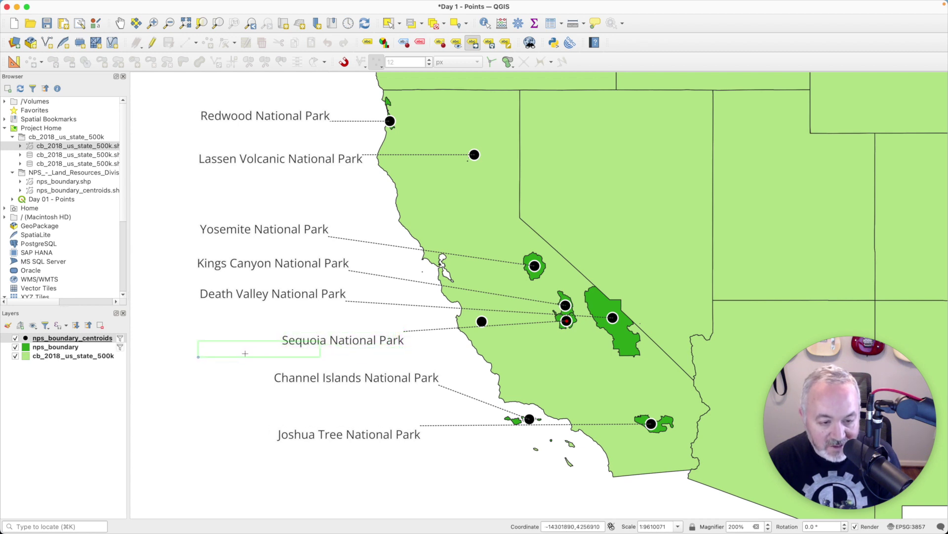
pyautogui.click(244, 354)
pyautogui.click(294, 327)
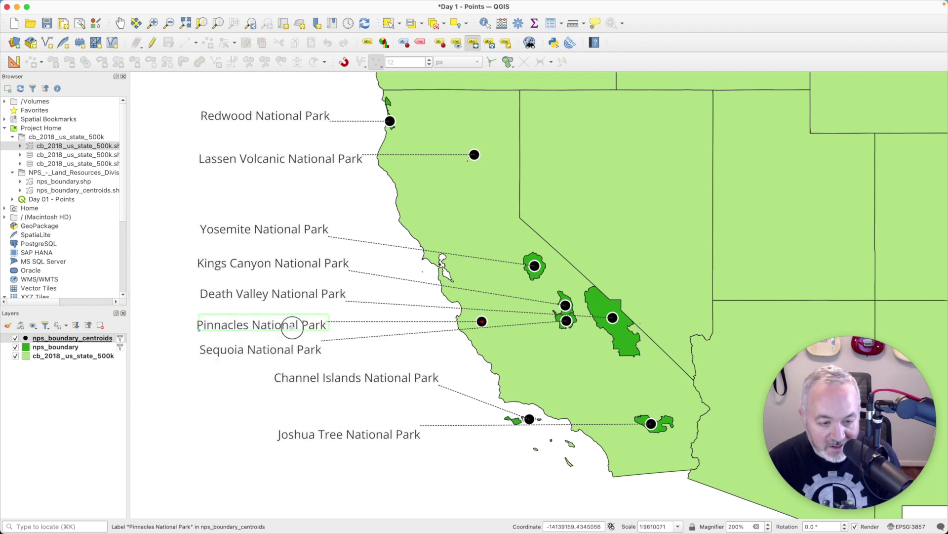
# Move the Channel Islands label west into the label column and the Joshua Tree label southwest, well below it.
pyautogui.click(366, 383)
pyautogui.click(294, 389)
pyautogui.click(307, 431)
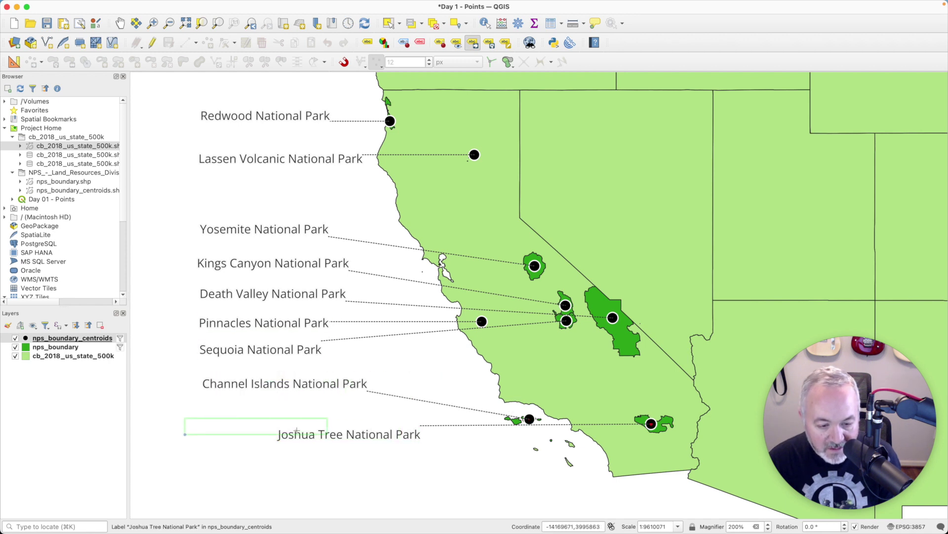
pyautogui.click(242, 424)
pyautogui.click(347, 434)
pyautogui.click(350, 462)
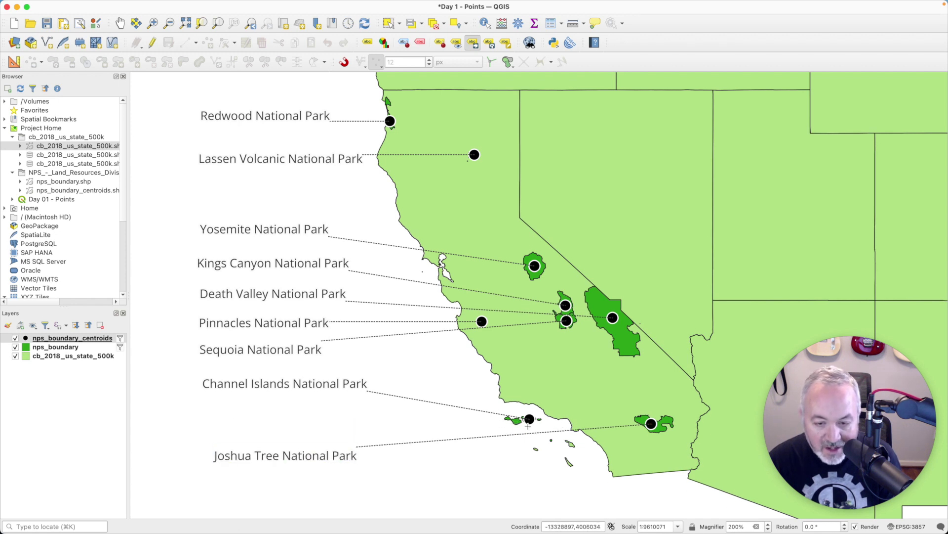
# Switch to the Portrait print layout and refresh its view to load the new label positions.
pyautogui.press('super+grave')
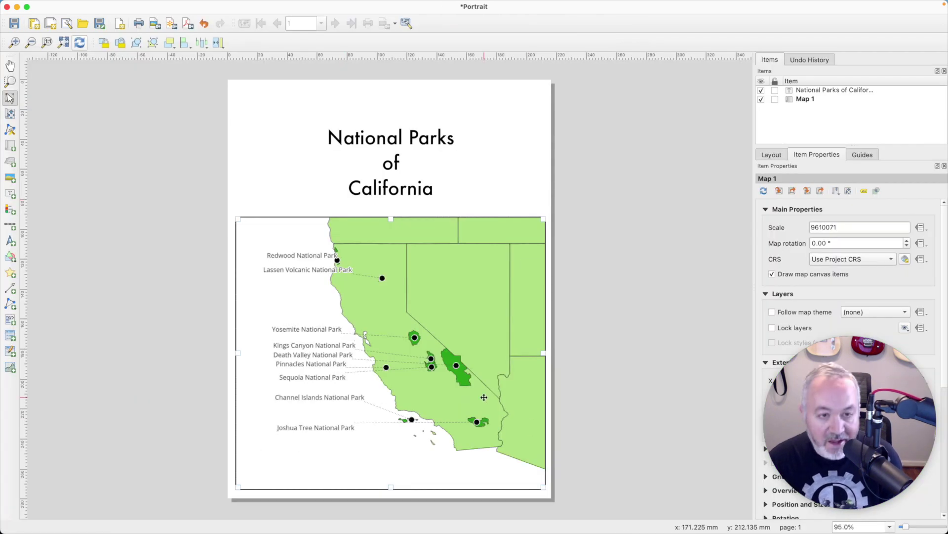
pyautogui.press('super+grave')
pyautogui.press('super+grave')
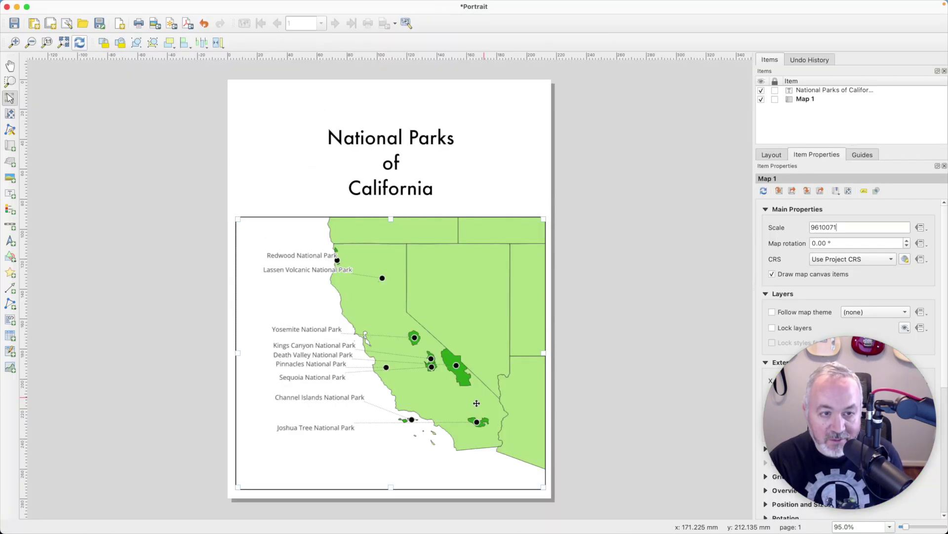
pyautogui.press('super+grave')
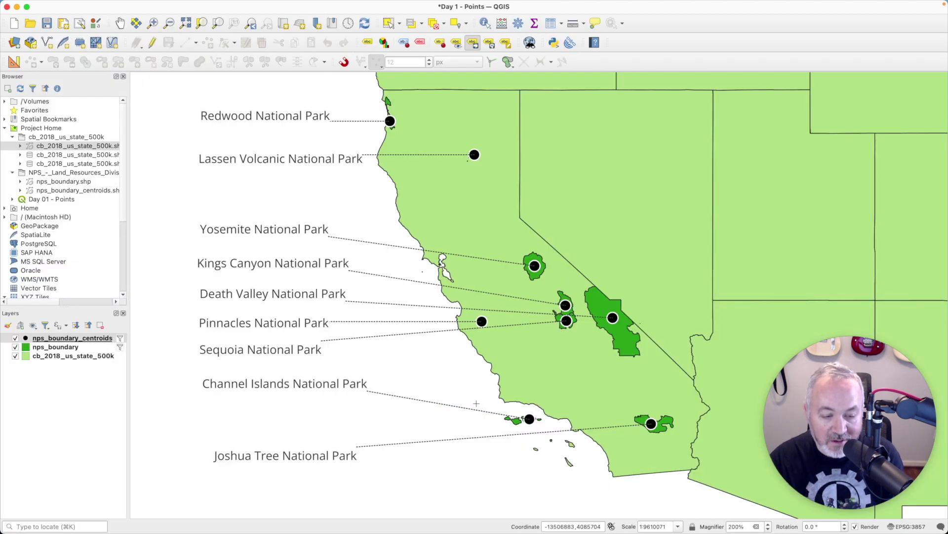
pyautogui.press('super+grave')
pyautogui.click(83, 45)
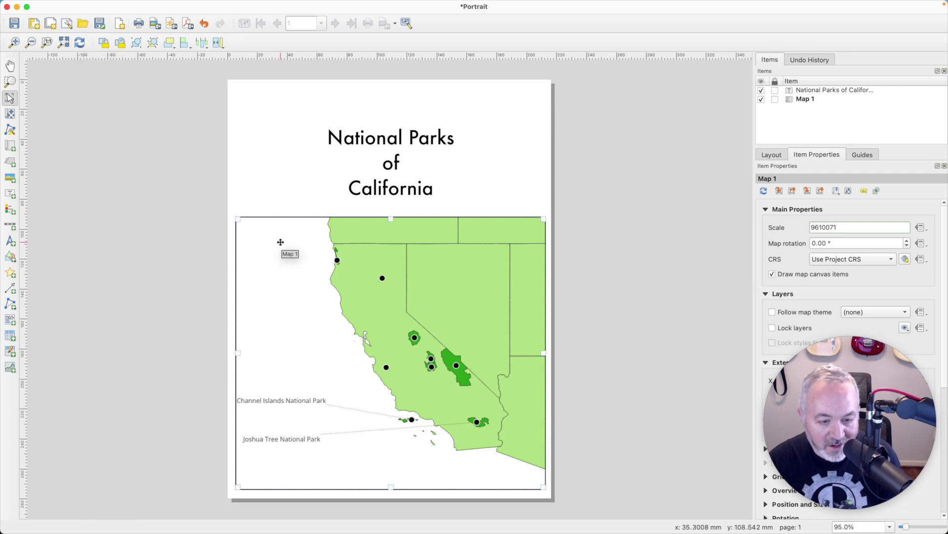
# Shift the map content east inside its frame with Move Item Content so that every park label fits.
pyautogui.click(10, 114)
pyautogui.moveTo(331, 324); pyautogui.dragTo(357, 327)
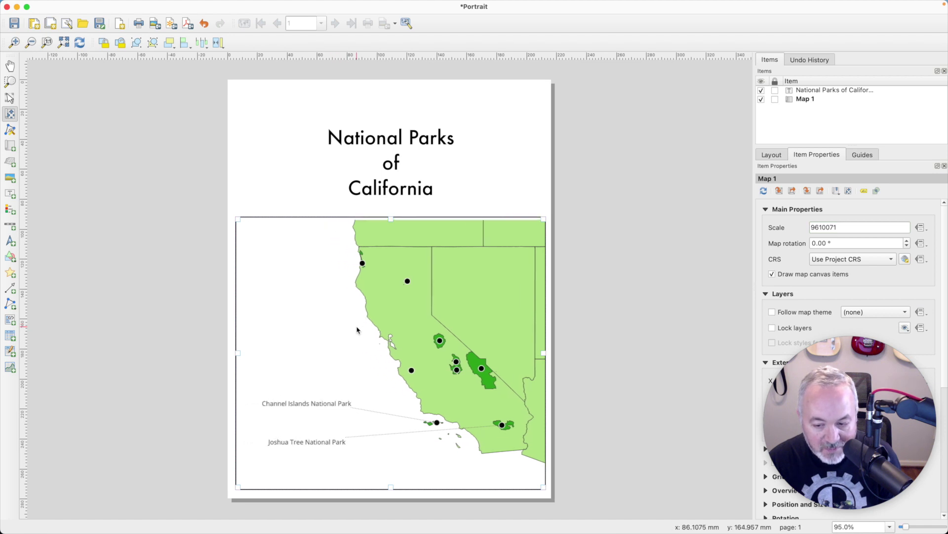
pyautogui.moveTo(393, 356); pyautogui.dragTo(442, 352)
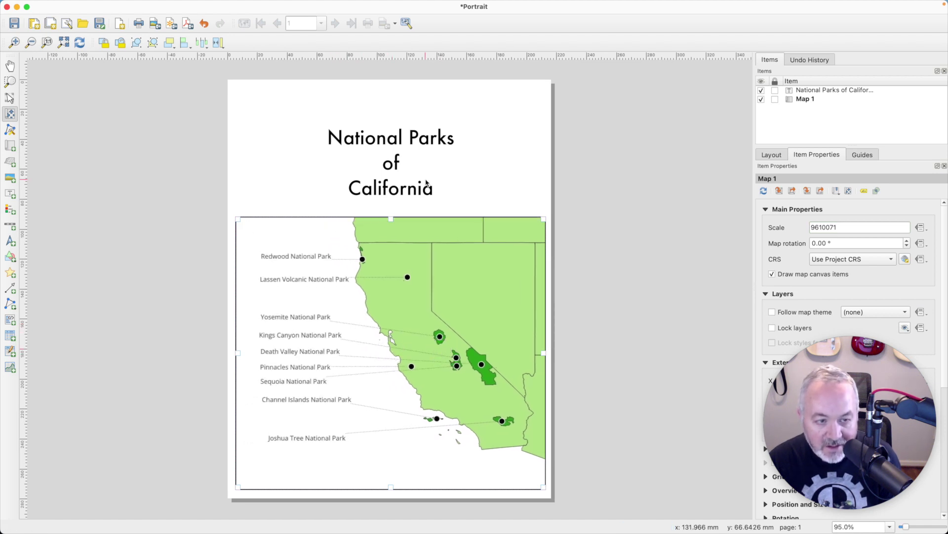
# Move the title label up to the top of the page and extend the map frame's upper edge to just below it.
pyautogui.click(13, 69)
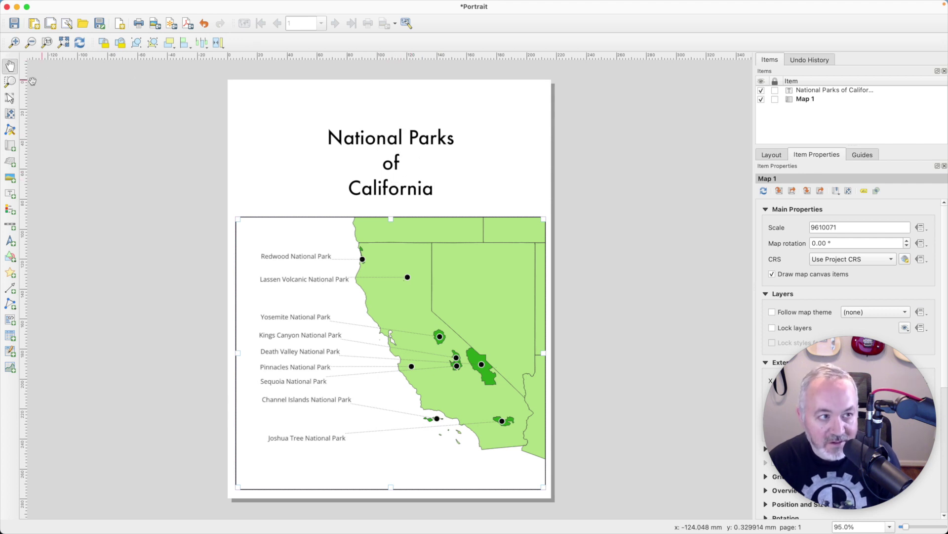
pyautogui.click(10, 98)
pyautogui.moveTo(415, 186); pyautogui.dragTo(414, 165)
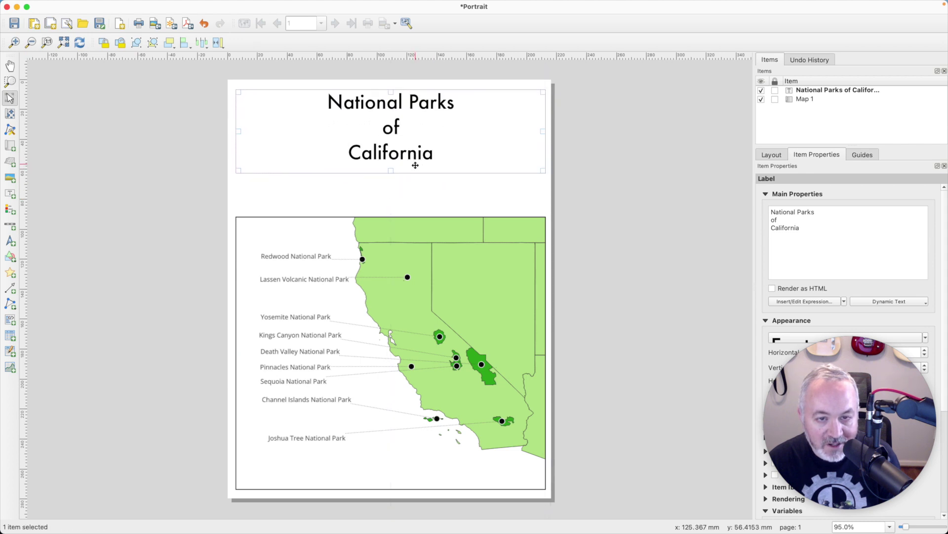
pyautogui.click(408, 261)
pyautogui.moveTo(391, 205); pyautogui.dragTo(393, 182)
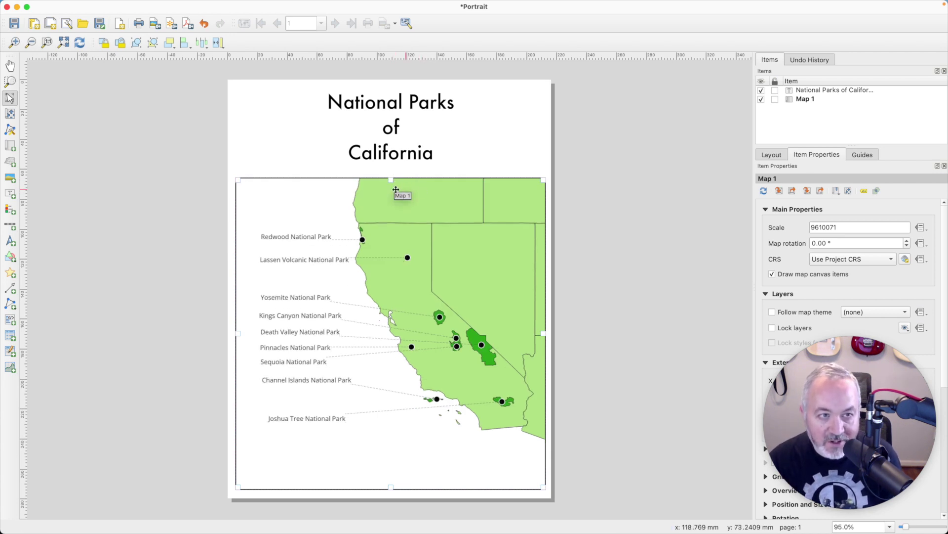
# Save the project and export the layout as a PDF named Day 01 - Points with the default export options.
pyautogui.click(13, 23)
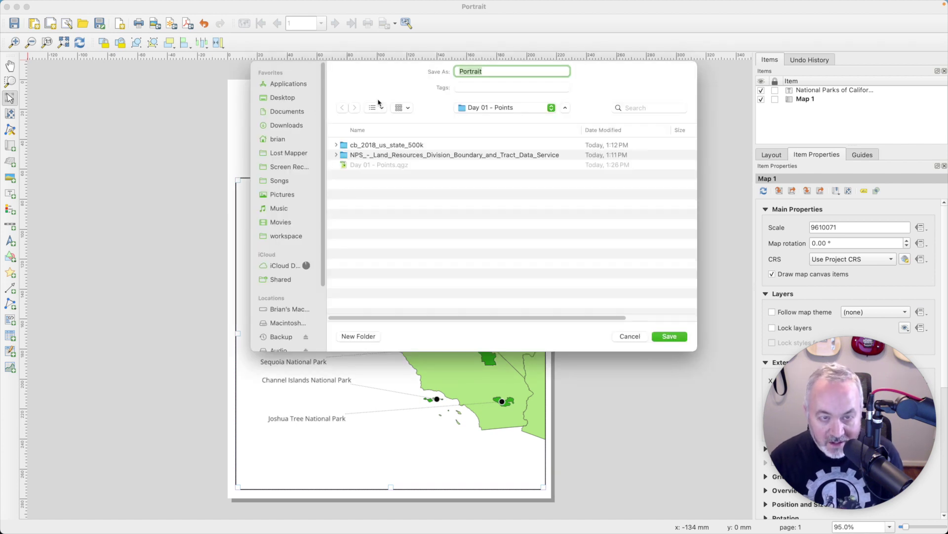
pyautogui.write('Day 01')
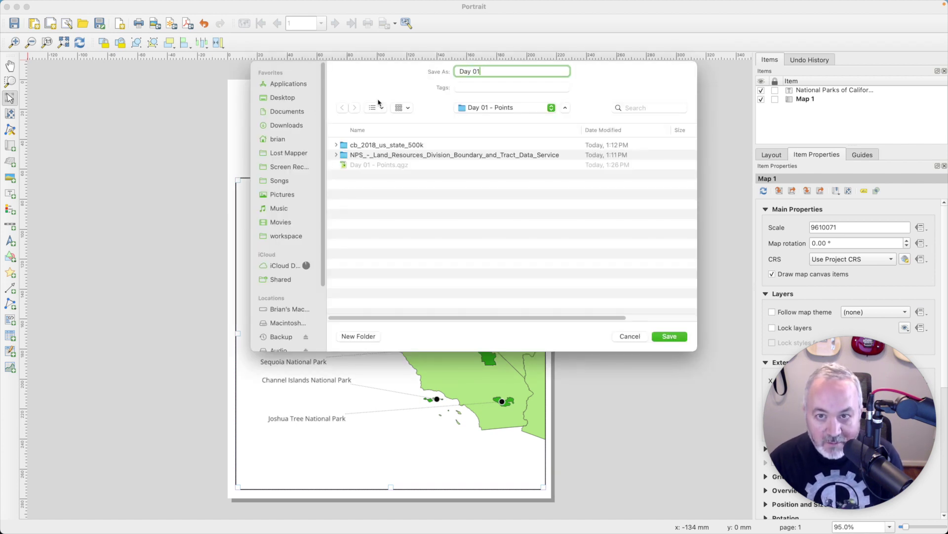
pyautogui.write(' - Poimn')
pyautogui.press('BackSpace')
pyautogui.press('BackSpace')
pyautogui.write('nts')
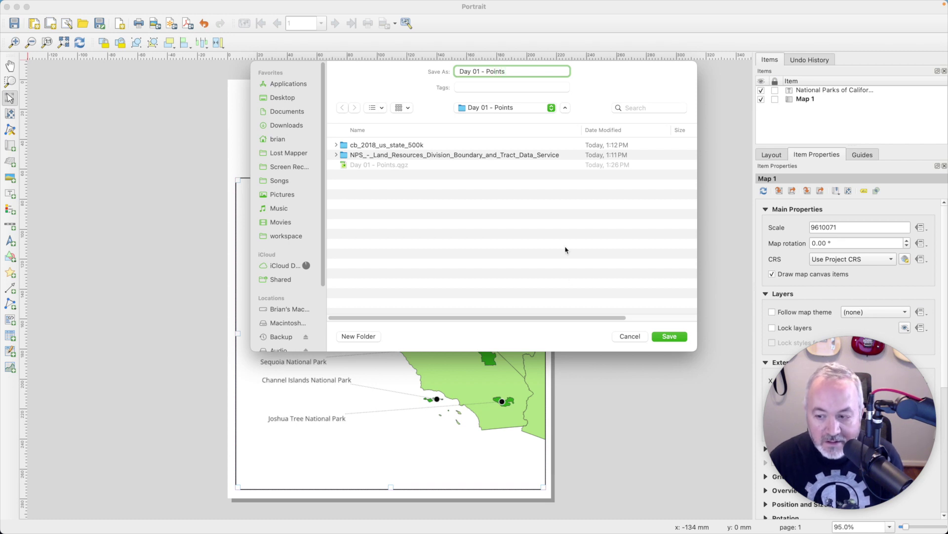
pyautogui.click(672, 335)
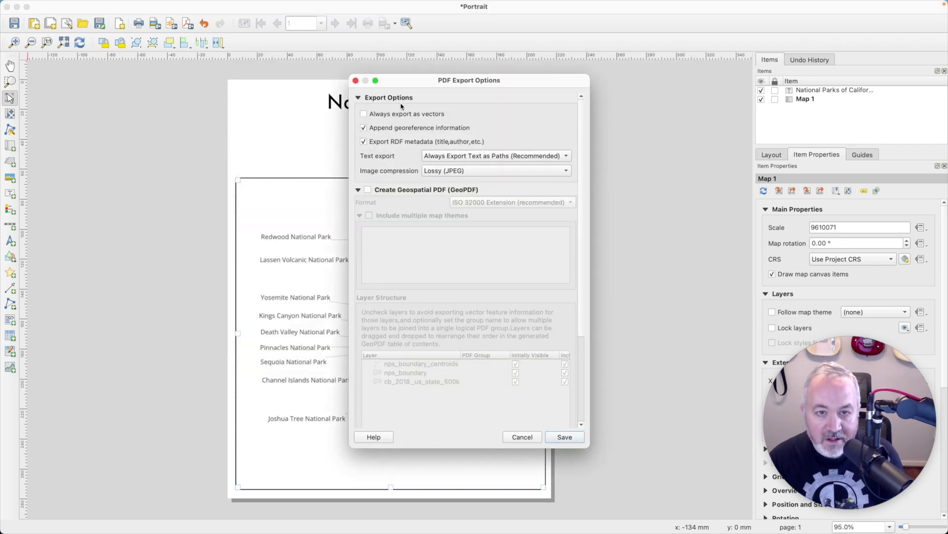
pyautogui.moveTo(404, 81); pyautogui.dragTo(375, 67)
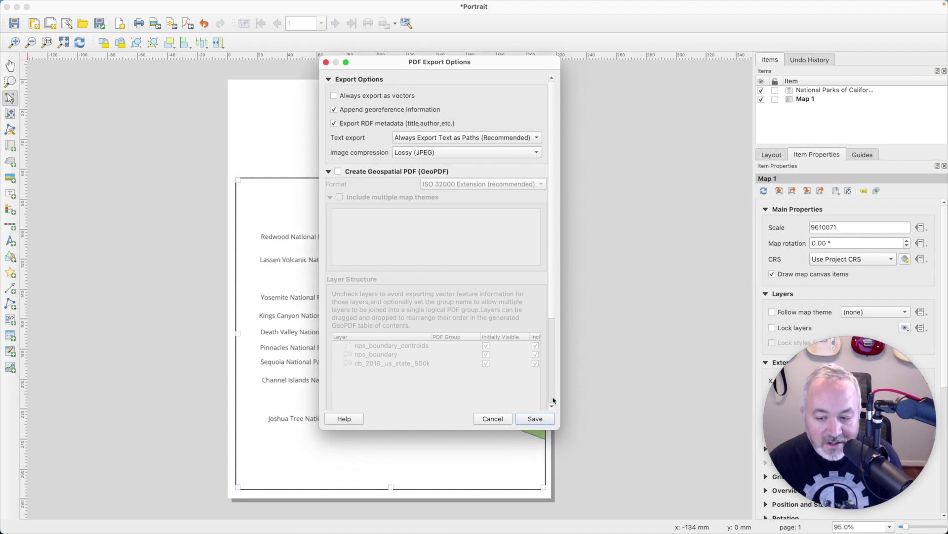
pyautogui.click(540, 418)
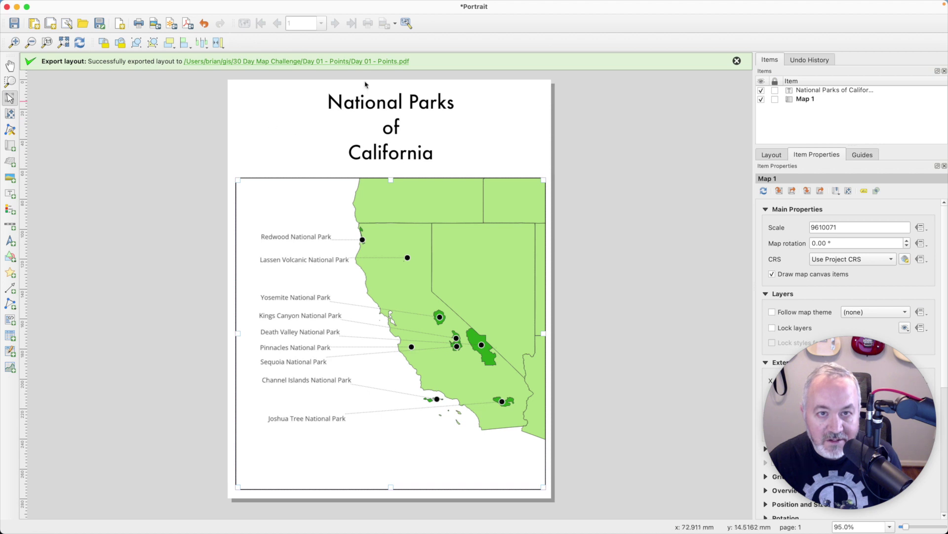
# Open the exported Day 01 - Points.pdf from its folder and maximize the viewer window to check the map.
pyautogui.click(390, 62)
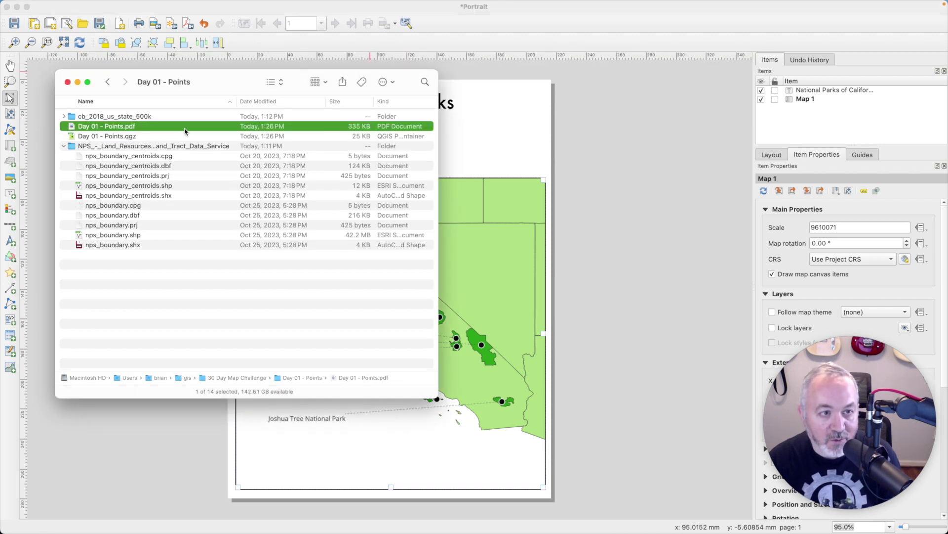
pyautogui.doubleClick(142, 128)
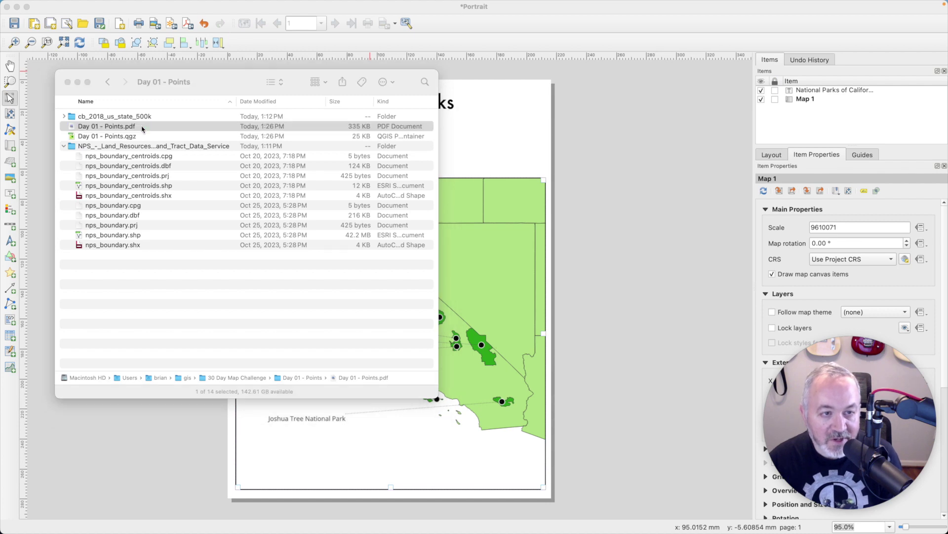
pyautogui.hotkey('ctrl', 'alt', 'Return')
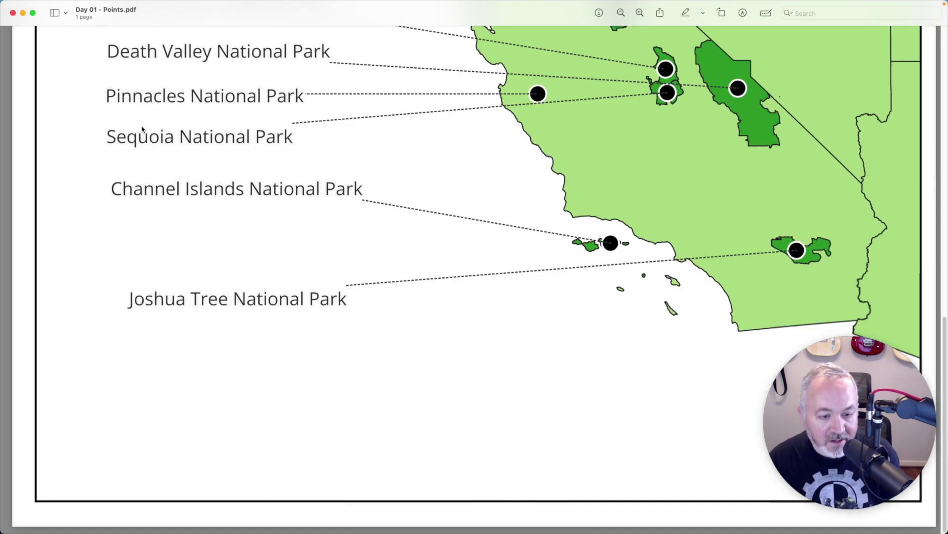